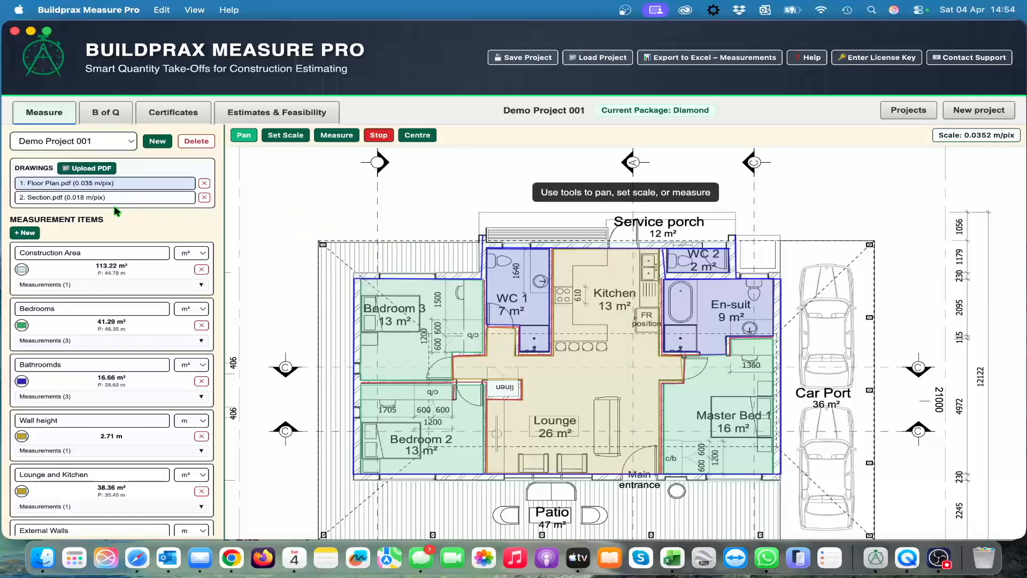
# Step: Compare the Section and Floor Plan drawings by opening each in turn, finishing on the Floor Plan with the measured rooms in view
pyautogui.click(101, 199)
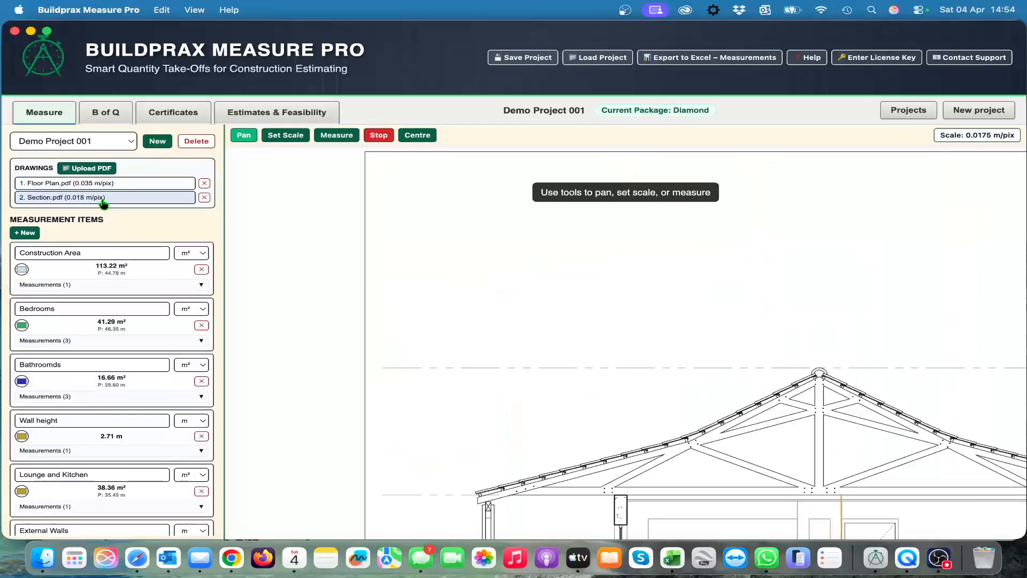
pyautogui.click(114, 184)
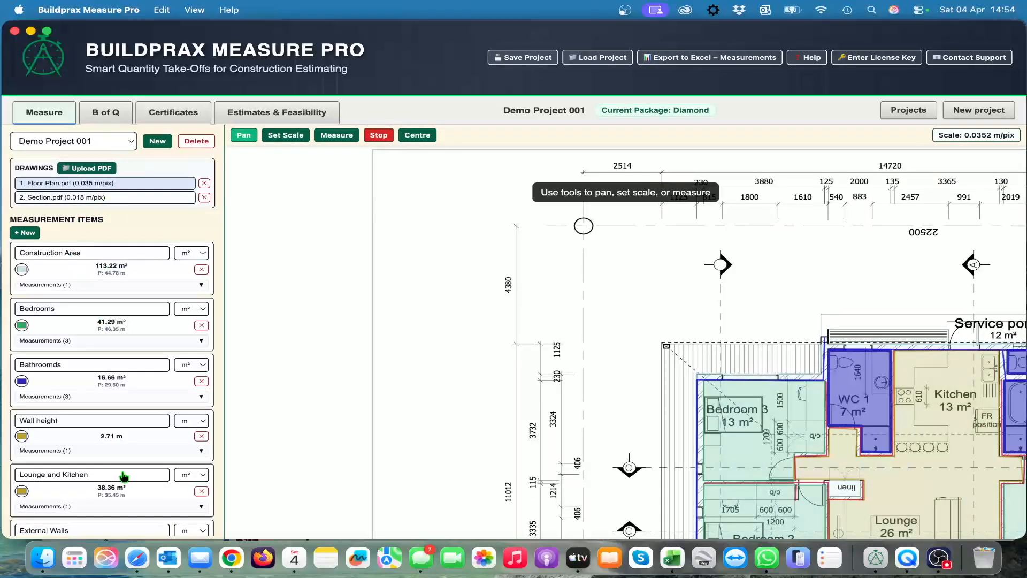
pyautogui.moveTo(679, 302); pyautogui.dragTo(411, 208)
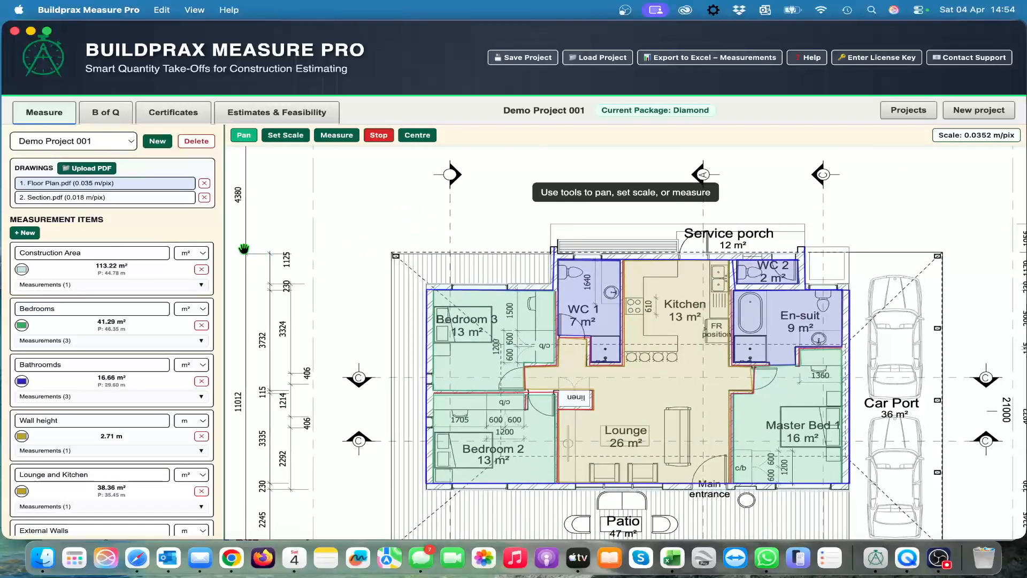
pyautogui.click(125, 199)
pyautogui.moveTo(775, 389)
pyautogui.mouseDown()
pyautogui.moveTo(539, 220)
pyautogui.moveTo(536, 199)
pyautogui.mouseUp()
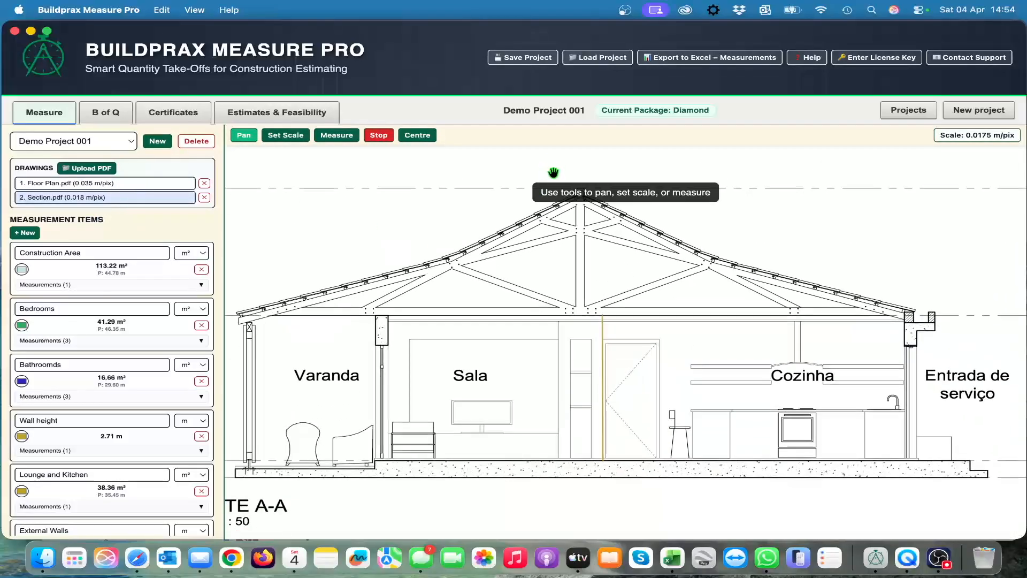
pyautogui.click(102, 184)
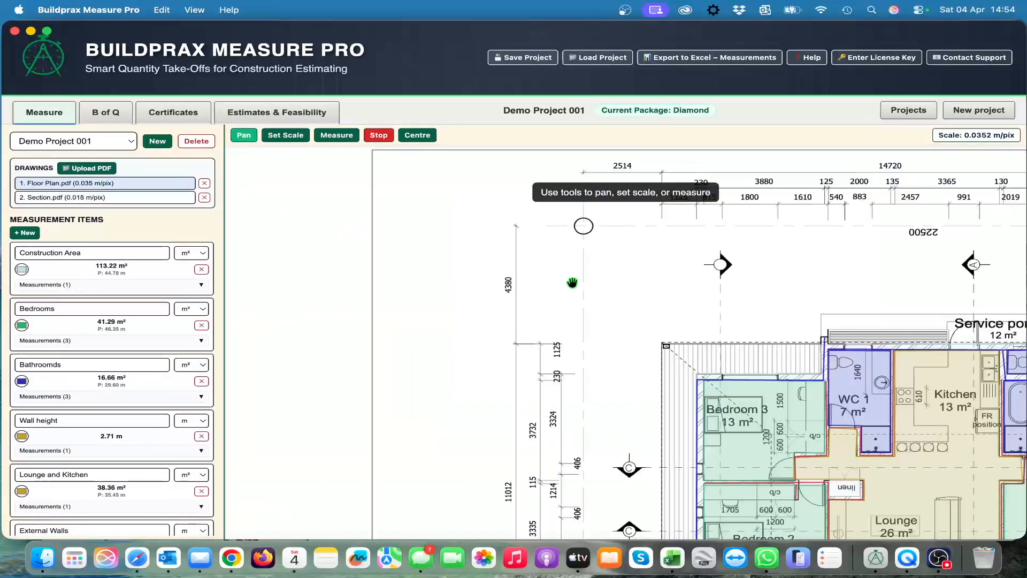
pyautogui.moveTo(518, 282); pyautogui.dragTo(369, 180)
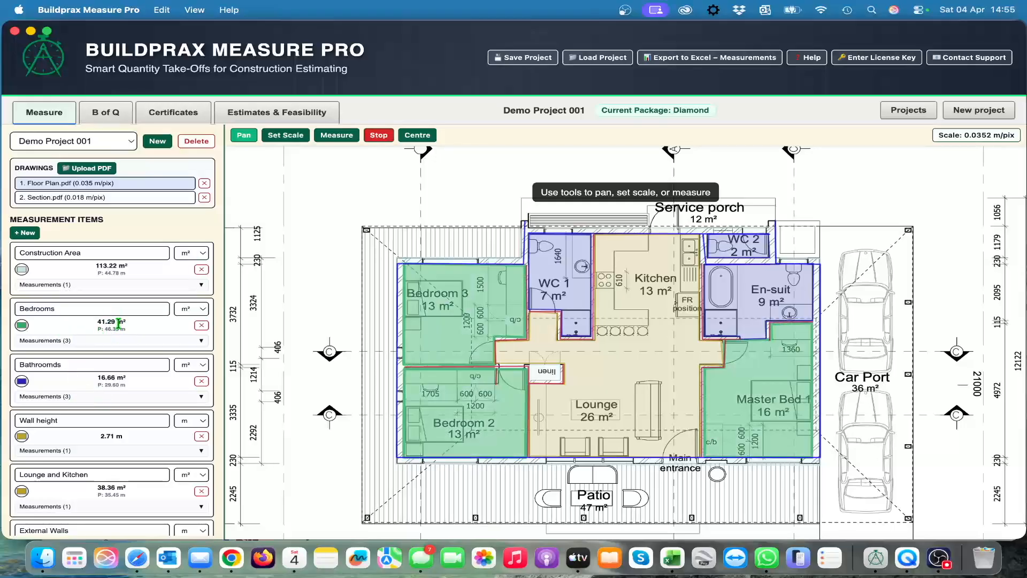
# Step: Examine the individual measurements listed under the Bedrooms item on the floor plan, and collapse the list again
pyautogui.click(80, 345)
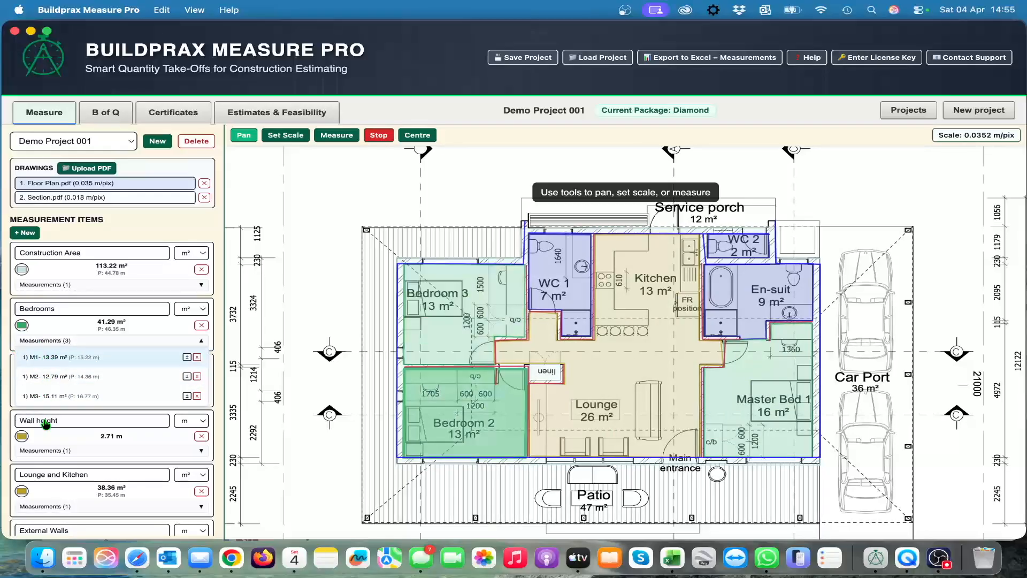
pyautogui.click(66, 341)
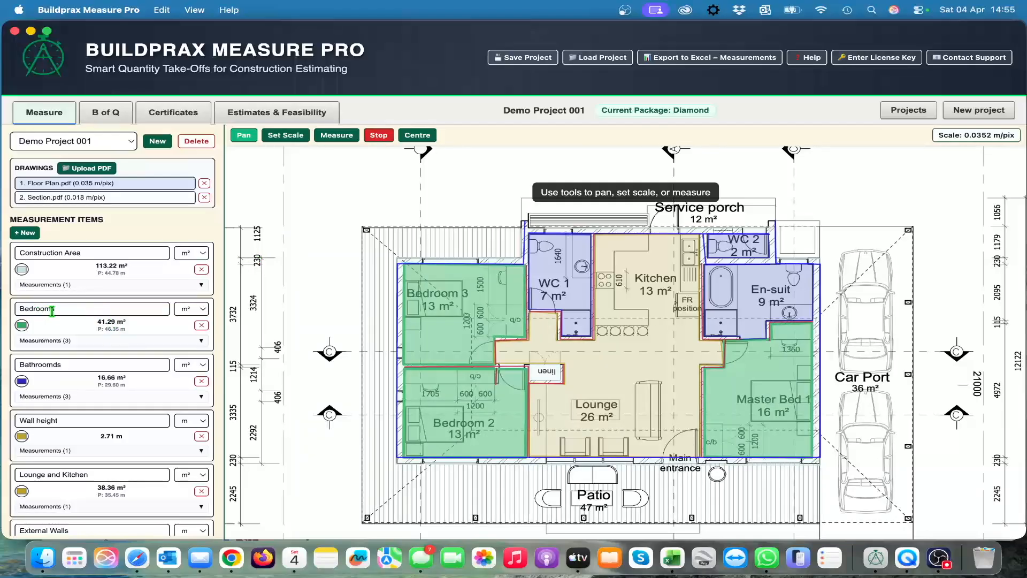
pyautogui.click(60, 342)
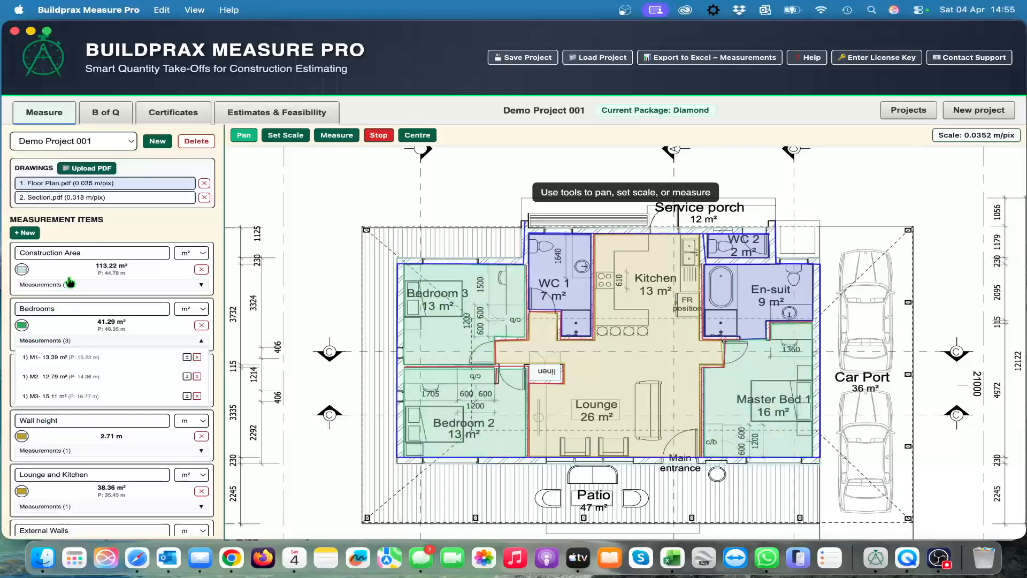
pyautogui.click(46, 341)
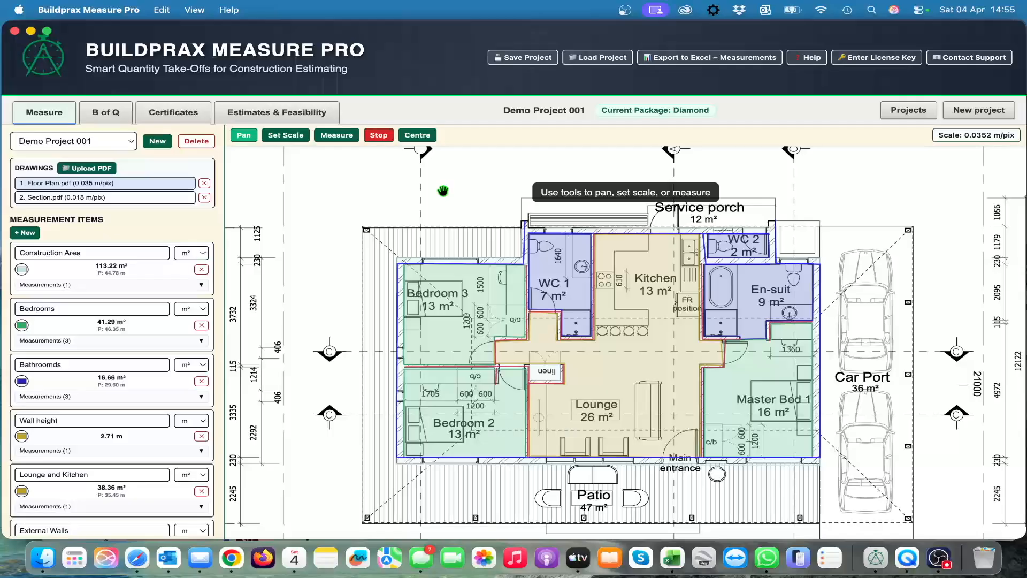
pyautogui.moveTo(443, 191)
pyautogui.mouseDown()
pyautogui.moveTo(457, 192)
pyautogui.moveTo(416, 197)
pyautogui.mouseUp()
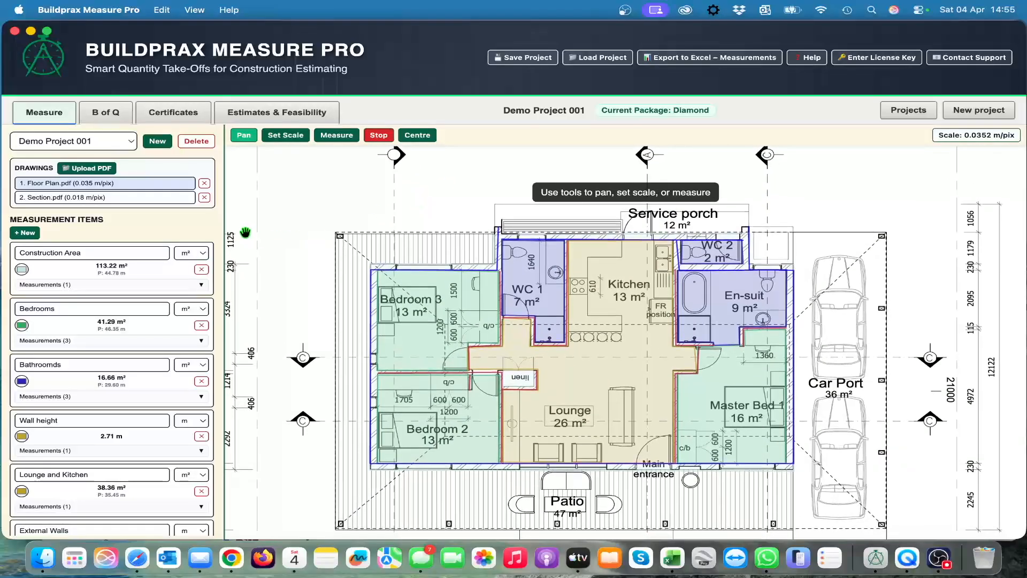
# Step: Open the project details from the bill of quantities and review the project number, client, site address, currency and base date
pyautogui.click(112, 117)
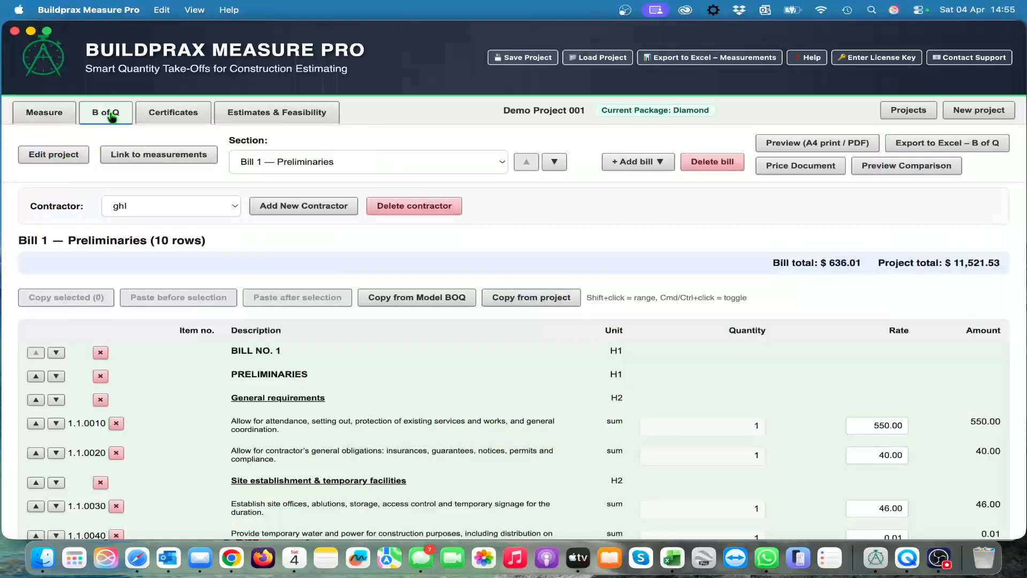
pyautogui.click(63, 154)
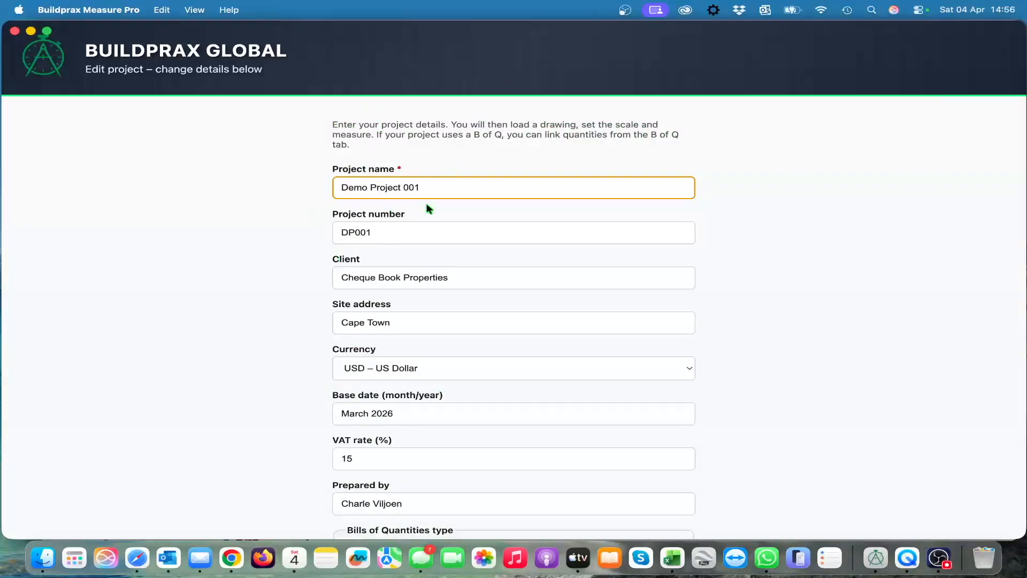
pyautogui.click(446, 239)
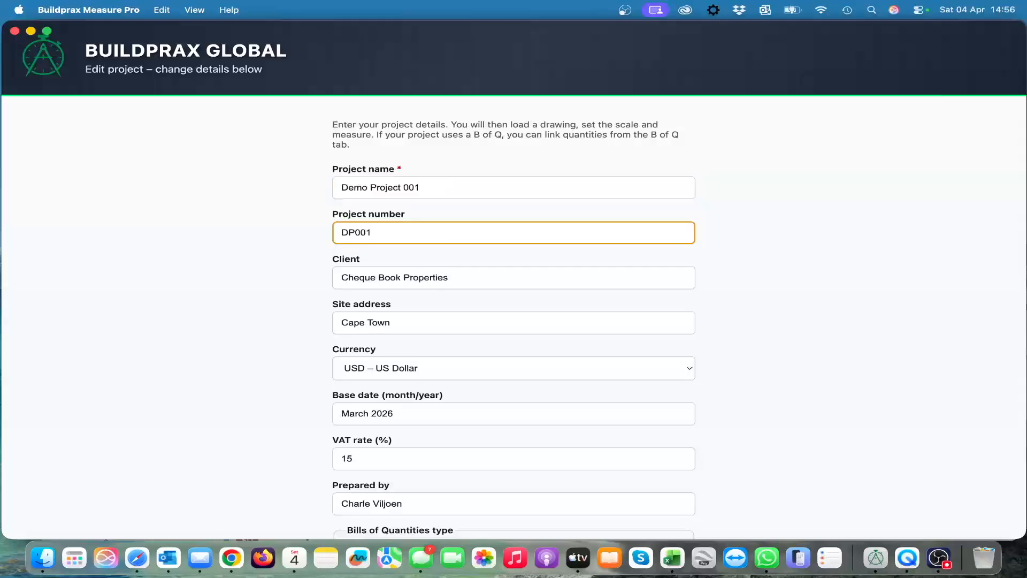
pyautogui.click(448, 278)
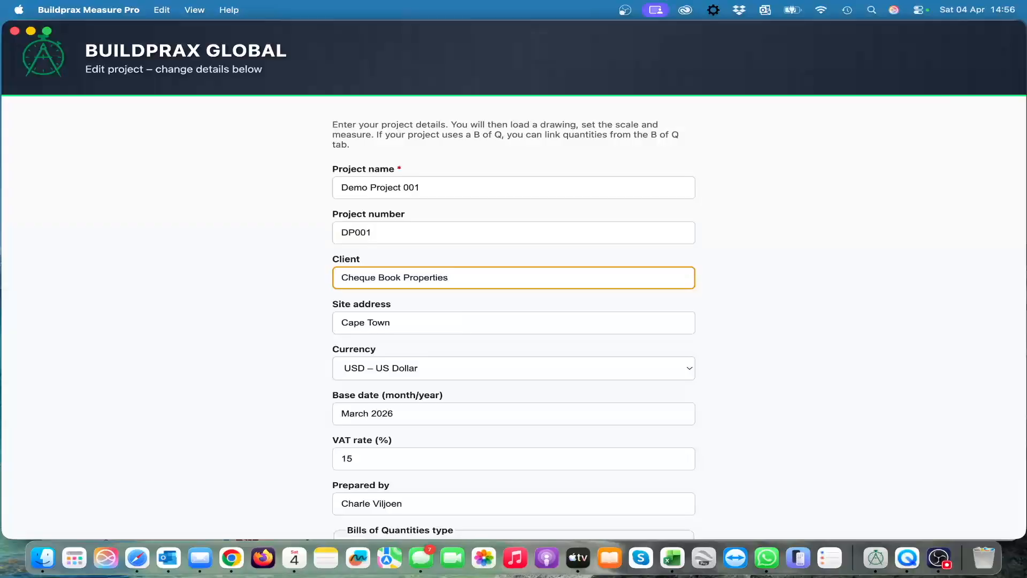
pyautogui.click(439, 323)
pyautogui.click(440, 369)
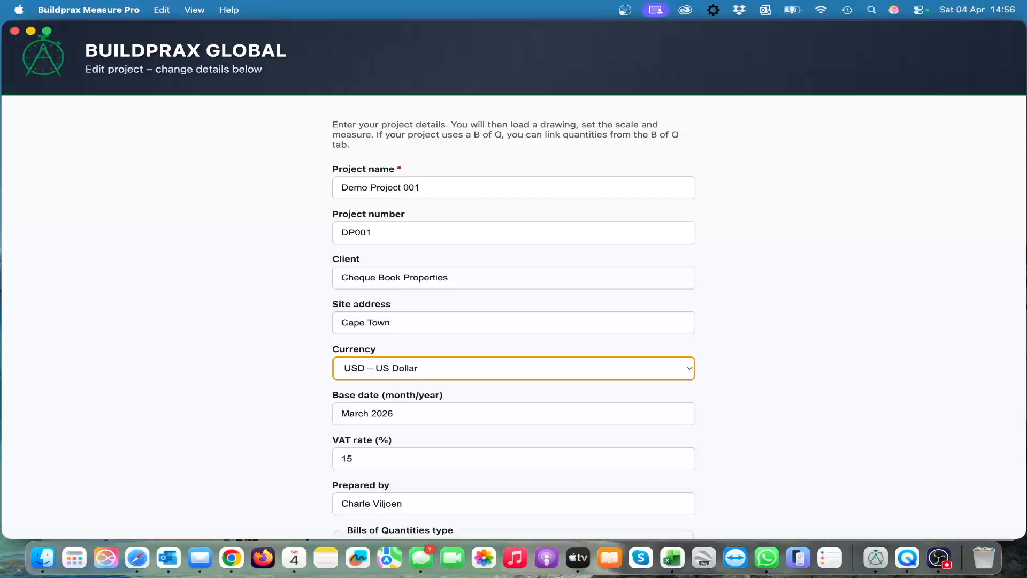
pyautogui.click(394, 413)
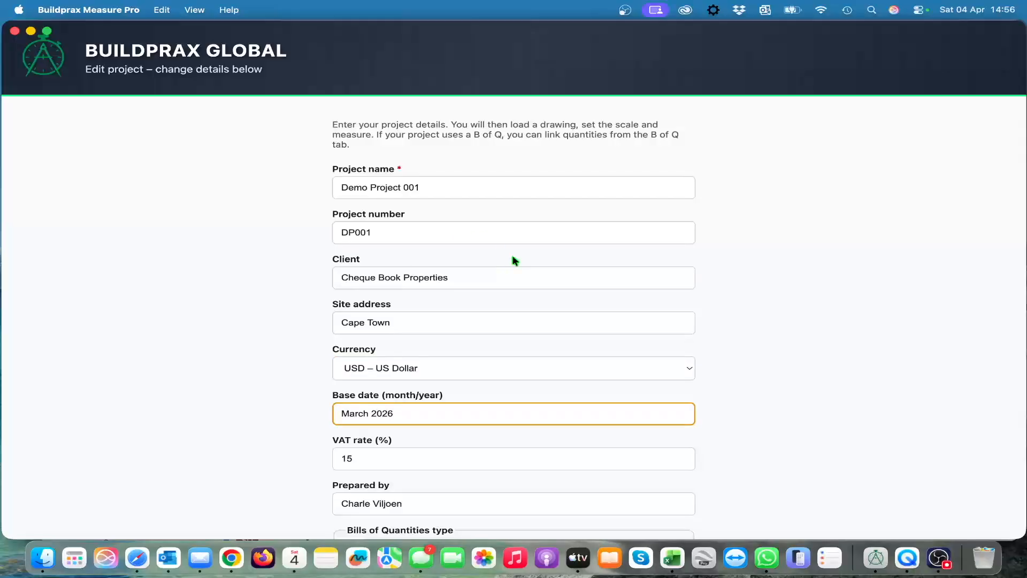
# Step: Review the project's VAT rate, preparer, Bills of Quantities type options and logo settings
pyautogui.scroll(-5, 481, 309)
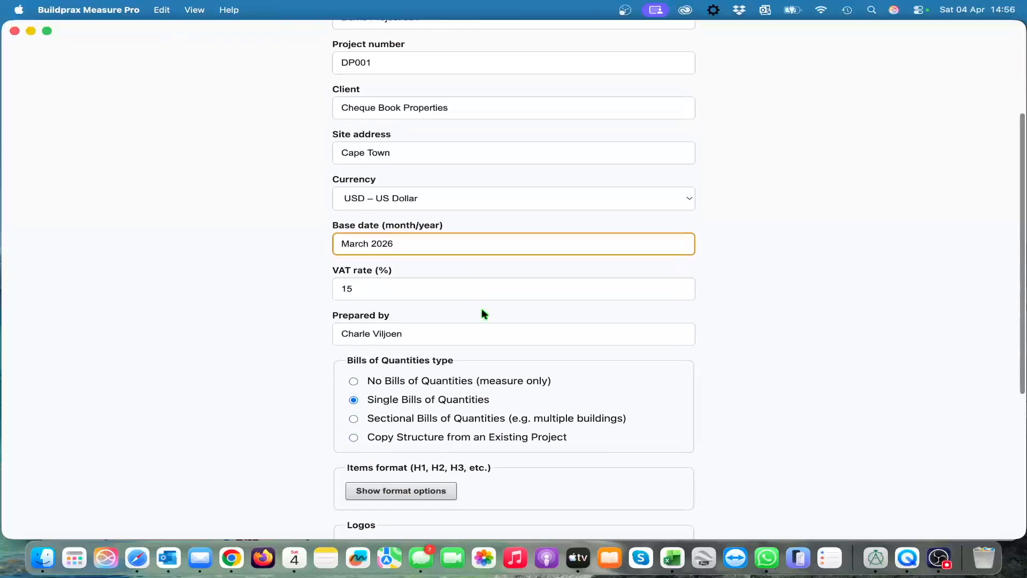
pyautogui.press('Tab')
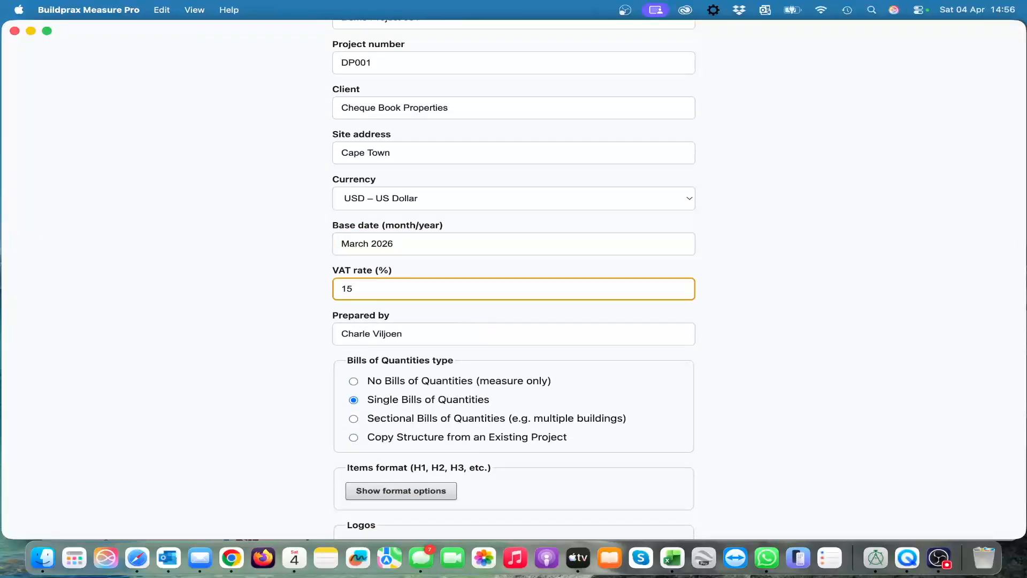
pyautogui.press('Tab')
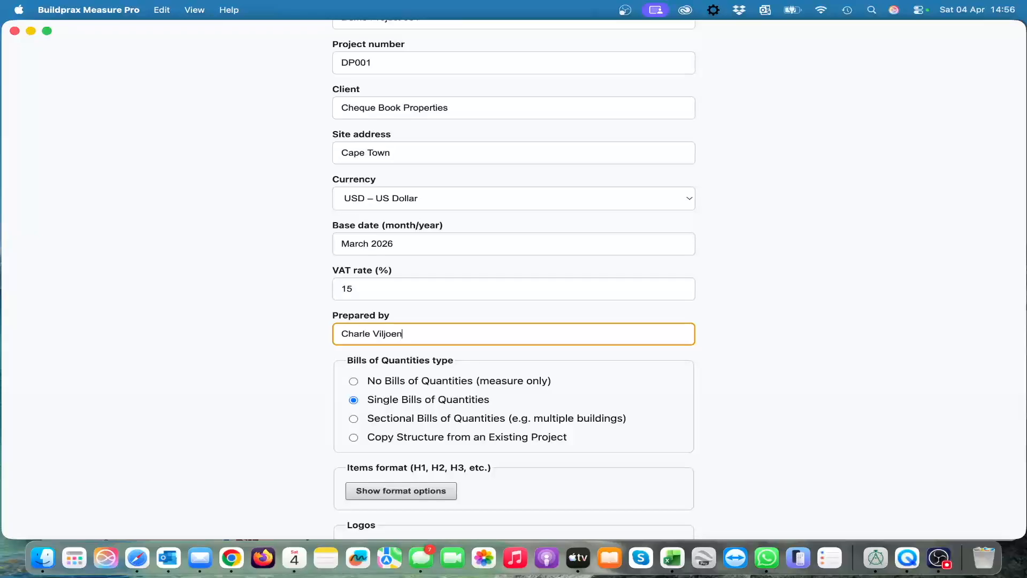
pyautogui.press('Tab')
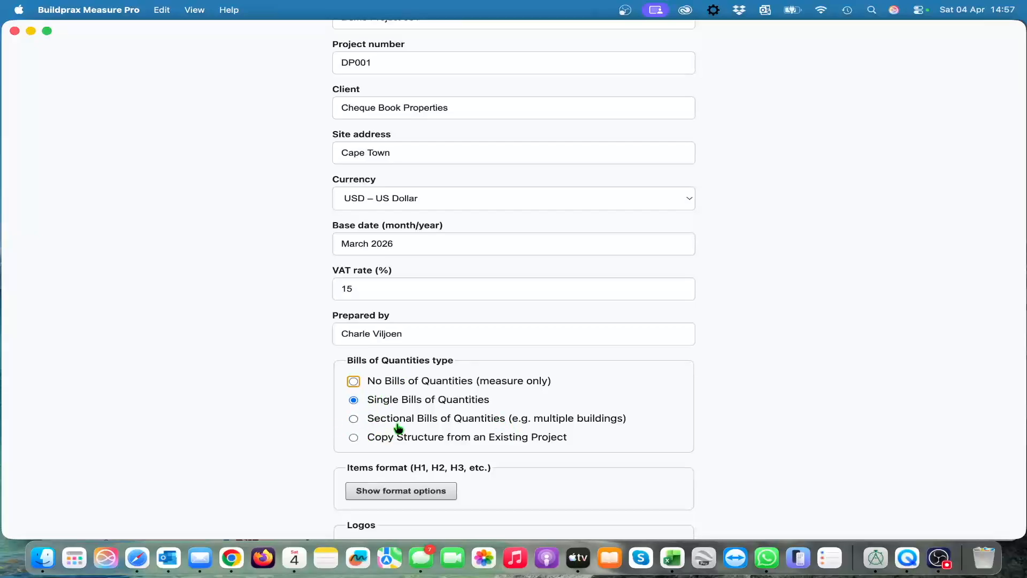
pyautogui.scroll(-5, 396, 429)
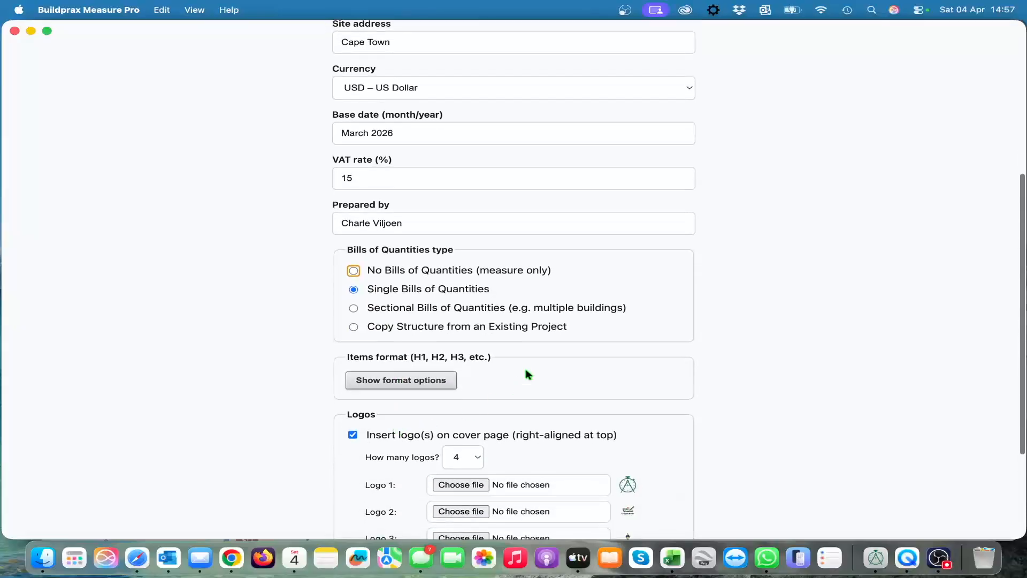
pyautogui.scroll(-1, 527, 368)
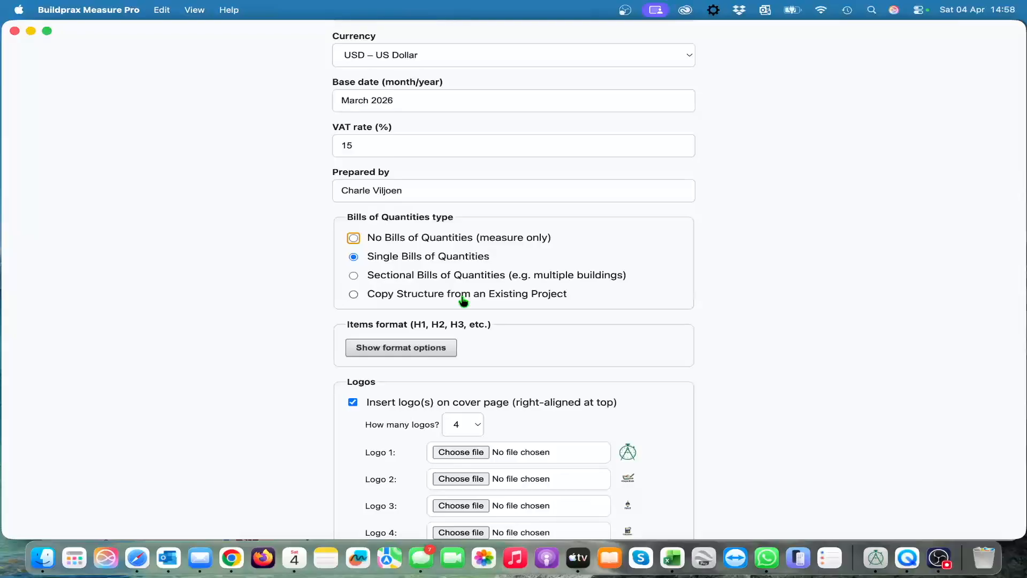
pyautogui.scroll(-3, 506, 346)
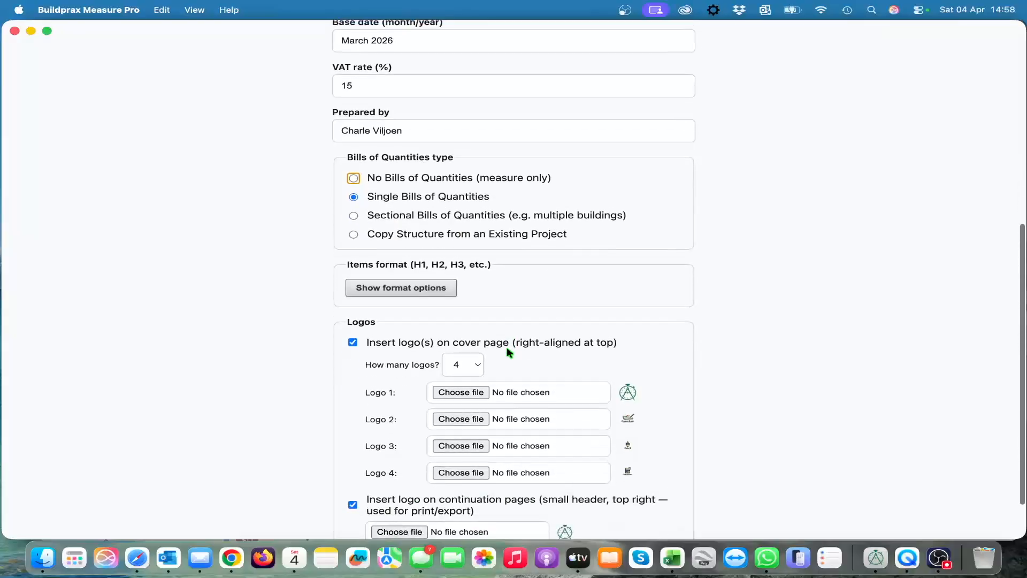
pyautogui.scroll(-2, 578, 270)
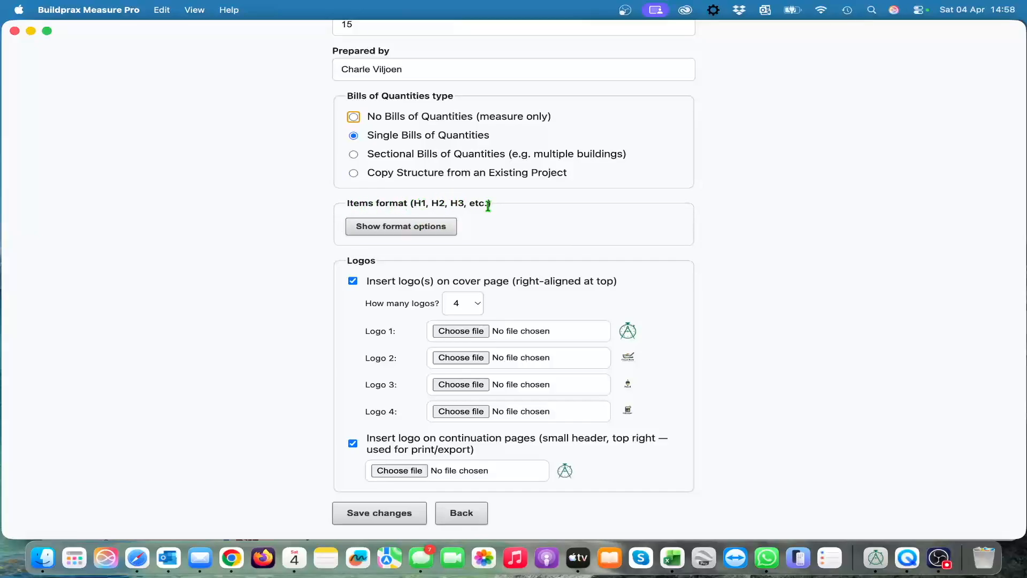
# Step: Show the item format options for the headings and text, review them with the logo settings, and save the project details
pyautogui.click(408, 228)
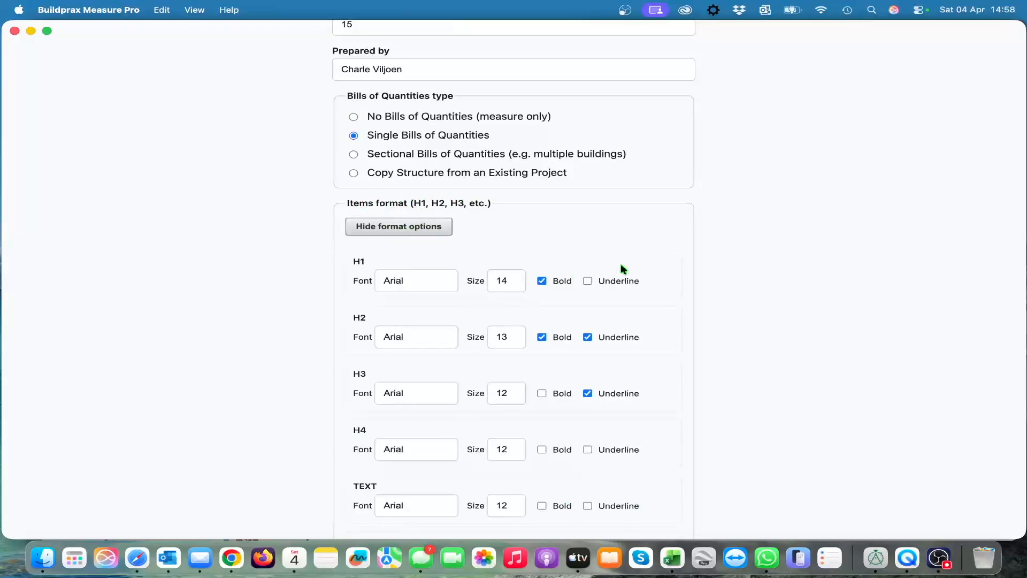
pyautogui.scroll(-5, 704, 323)
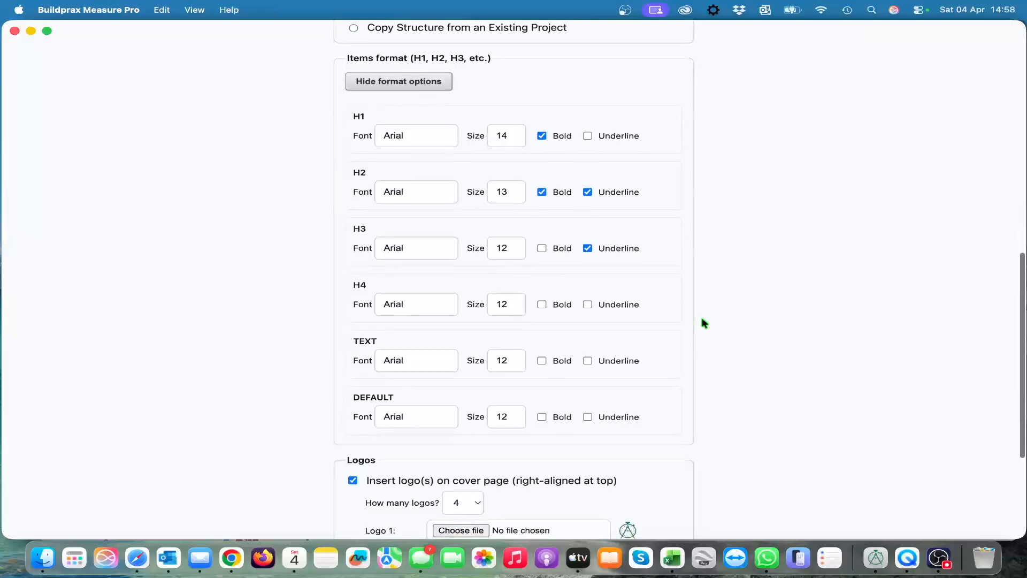
pyautogui.scroll(1, 704, 323)
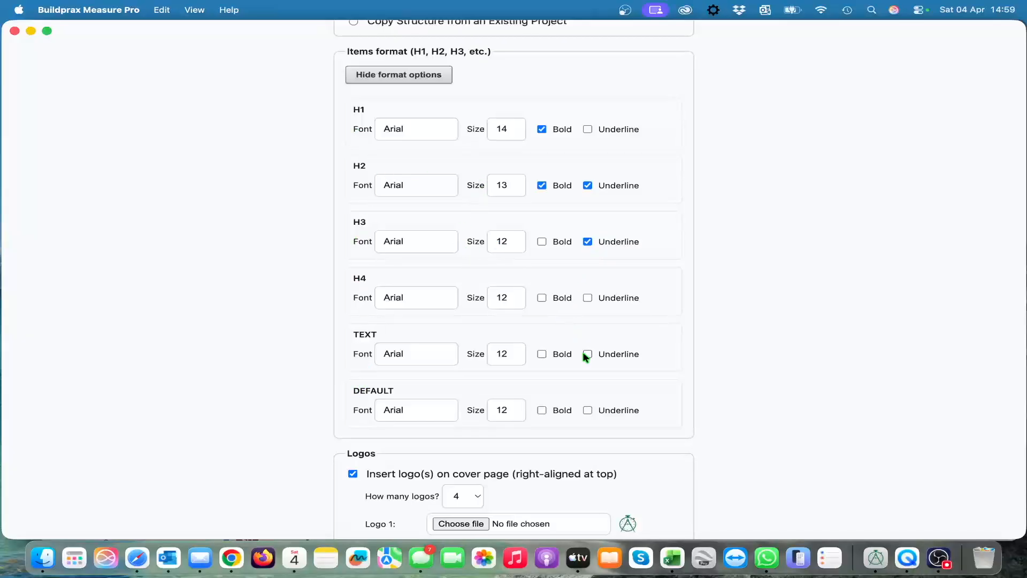
pyautogui.scroll(-8, 586, 357)
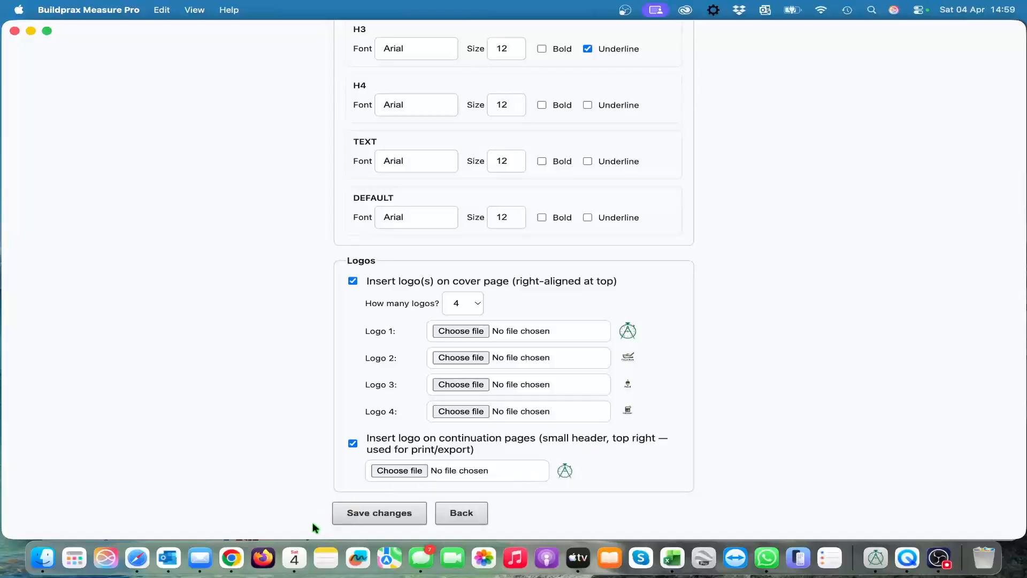
pyautogui.click(379, 513)
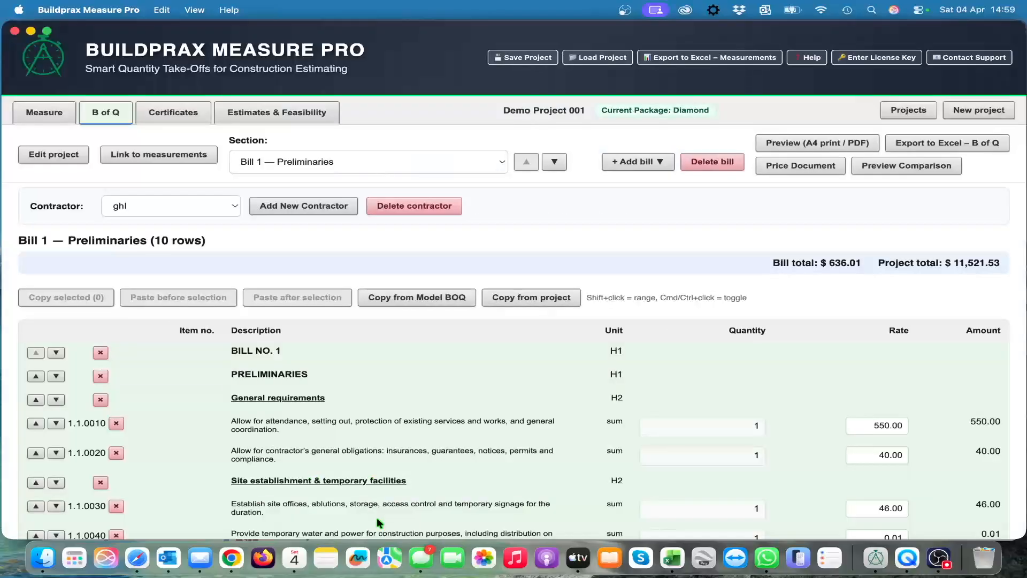
# Step: Look through the Bill 1 Preliminaries items and the list of available bill sections, keeping Bill 1 selected
pyautogui.scroll(-3, 501, 402)
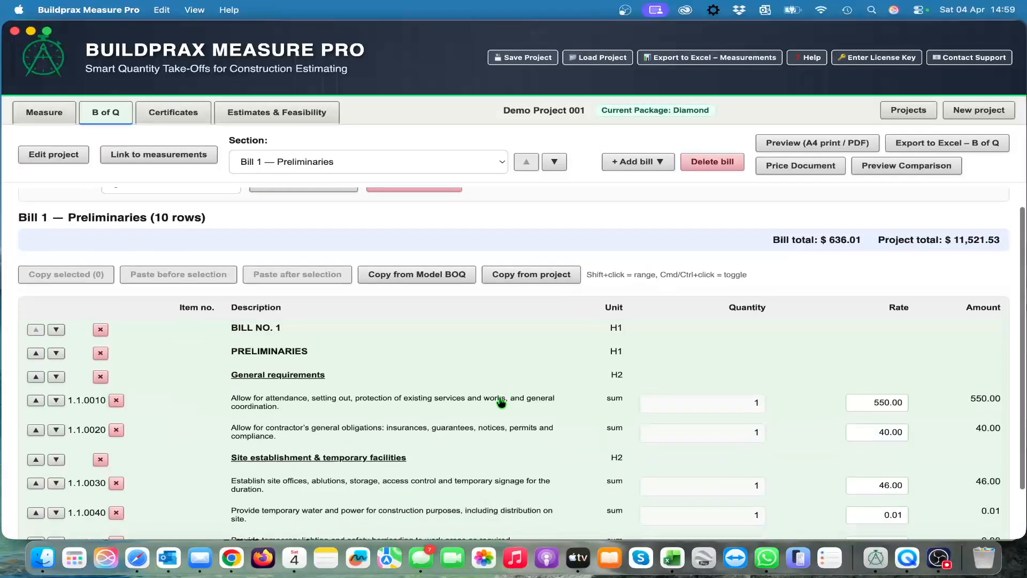
pyautogui.scroll(1, 501, 403)
pyautogui.scroll(1, 501, 387)
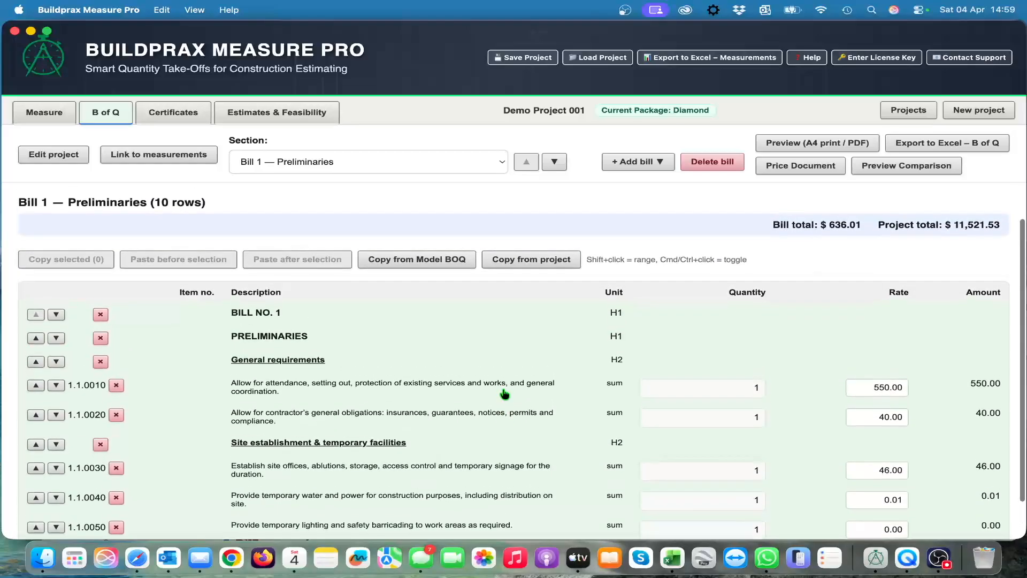
pyautogui.scroll(2, 469, 353)
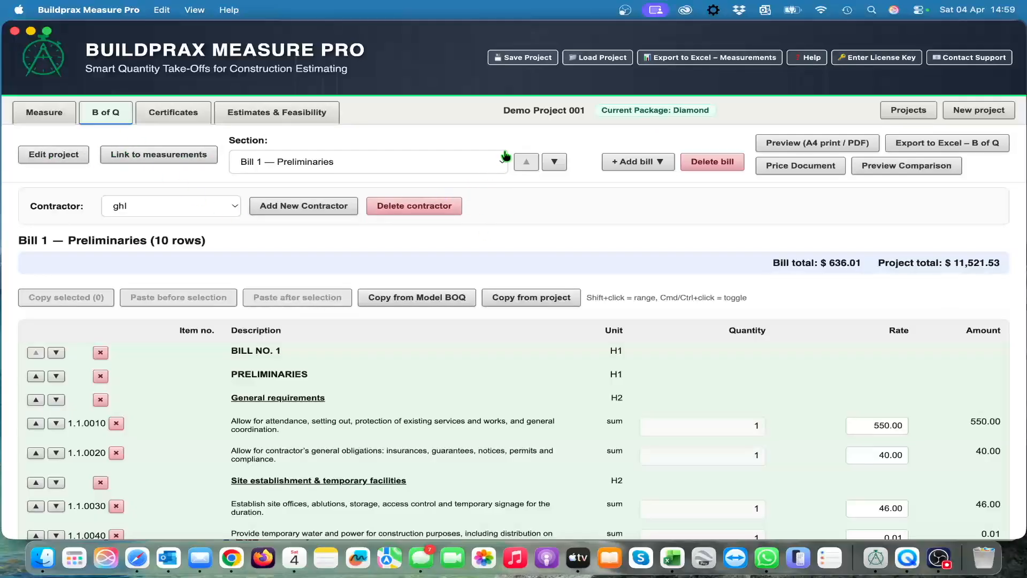
pyautogui.click(500, 169)
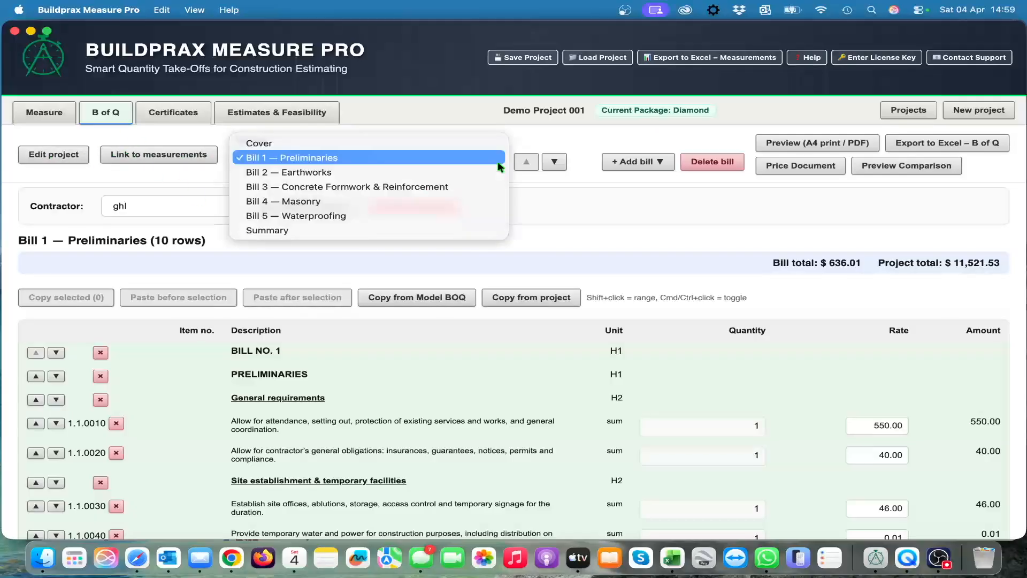
pyautogui.click(553, 220)
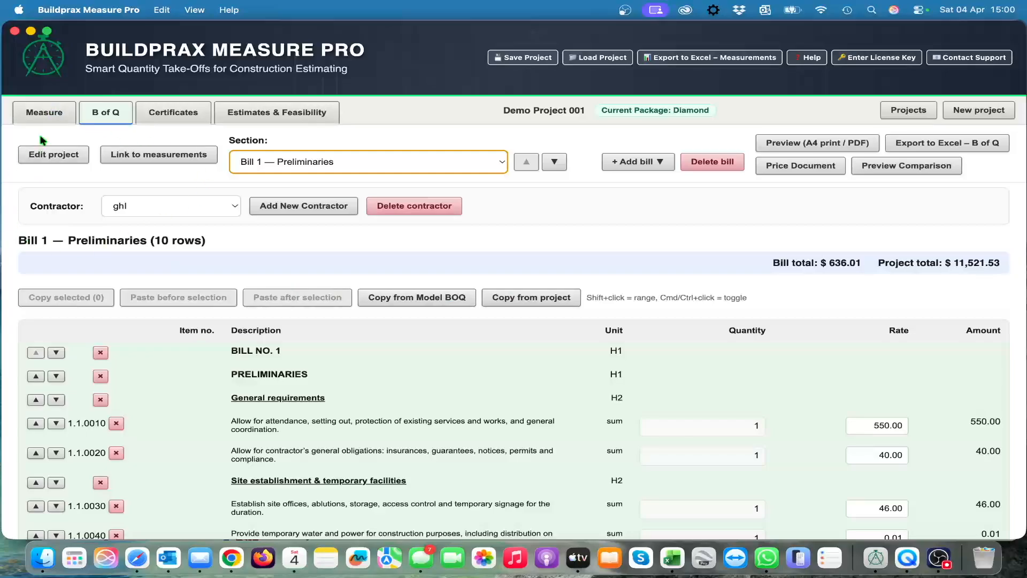
# Step: Review the Bill 1 Preliminaries rows with their quantities and rates, and check which bills the section list offers
pyautogui.scroll(-1, 543, 236)
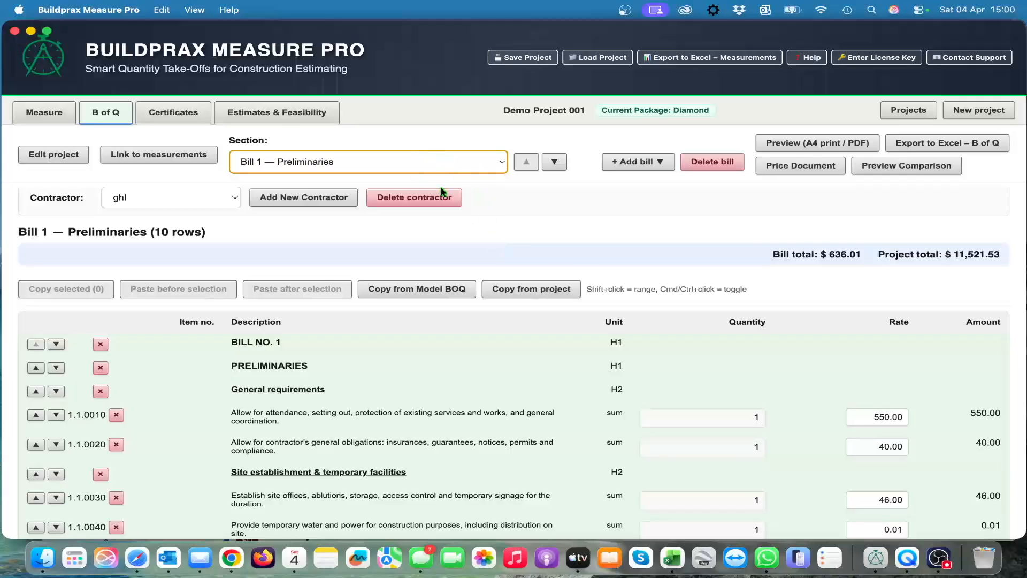
pyautogui.scroll(-2, 477, 417)
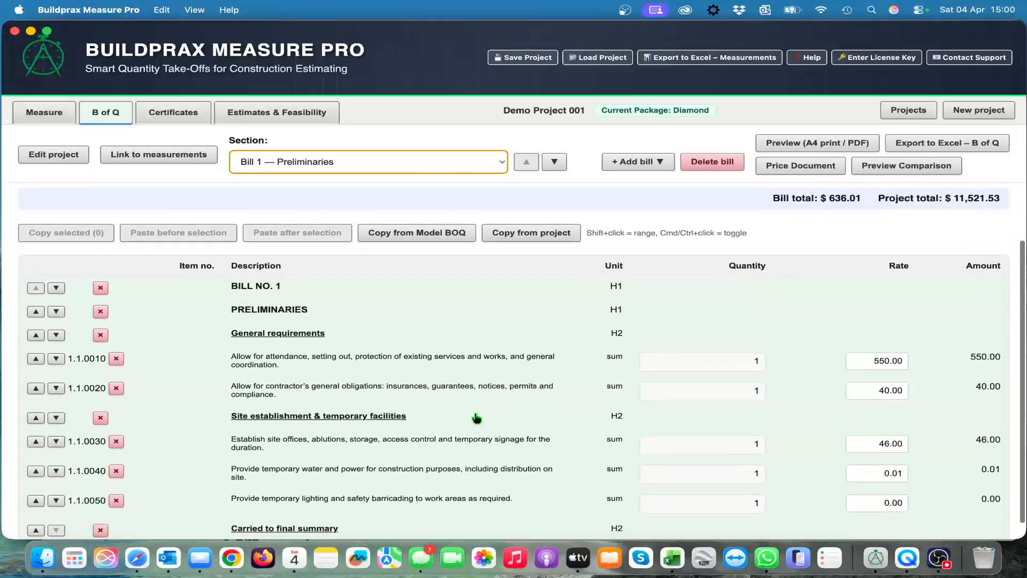
pyautogui.scroll(-1, 476, 417)
pyautogui.scroll(3, 477, 418)
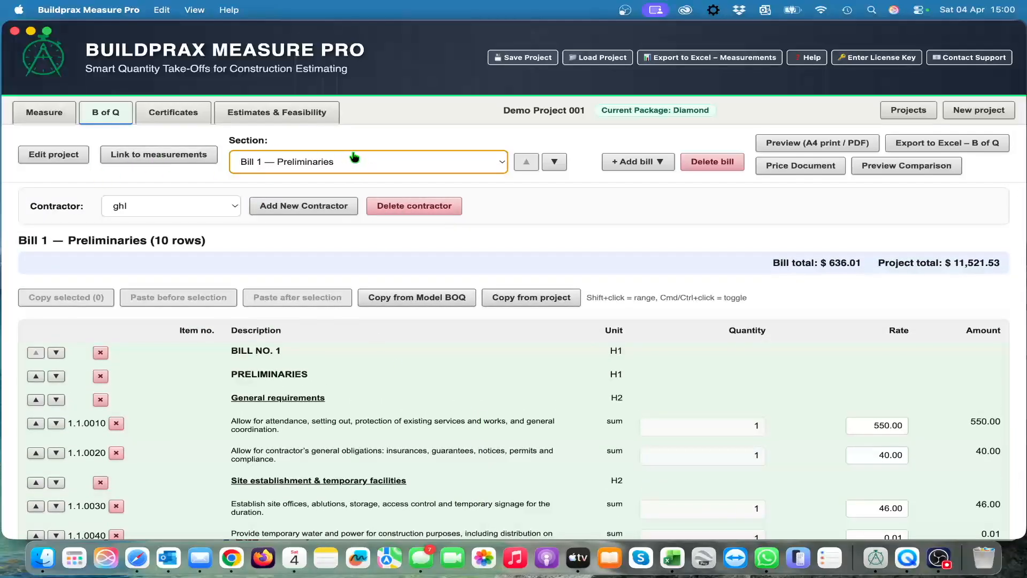
pyautogui.click(497, 163)
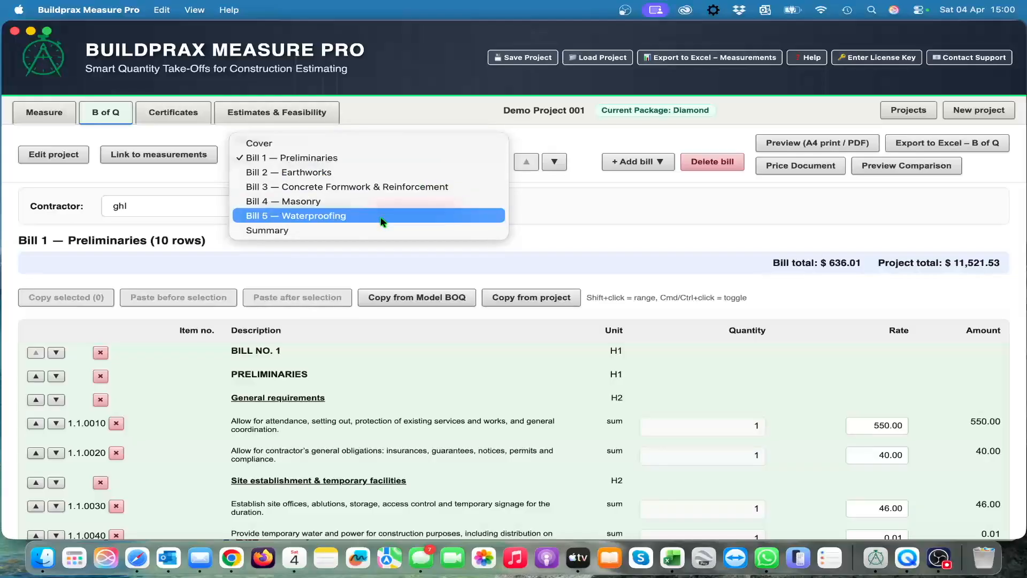
pyautogui.click(581, 209)
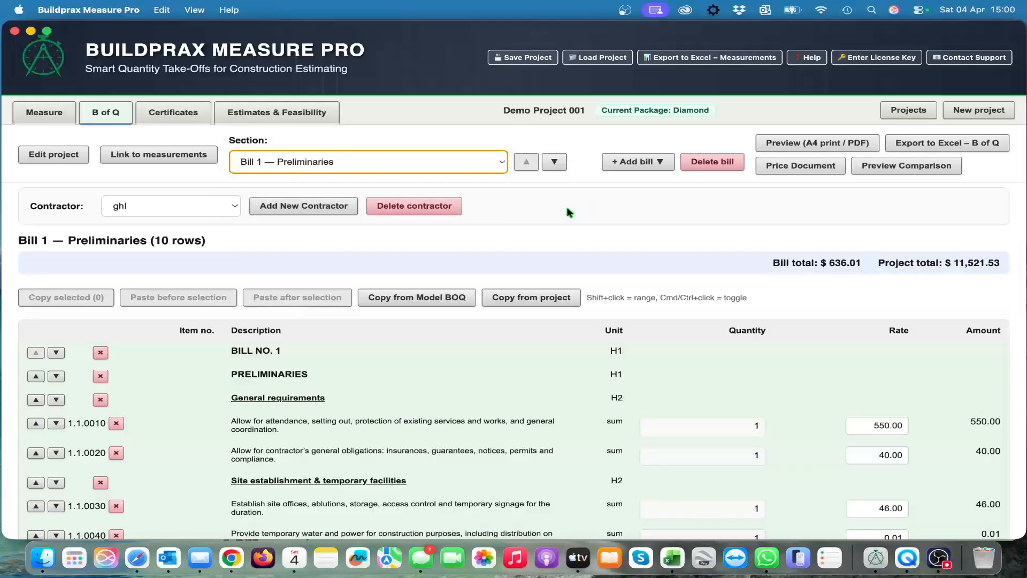
# Step: Create a blank bill named "Roofting" in the bill of quantities
pyautogui.click(649, 162)
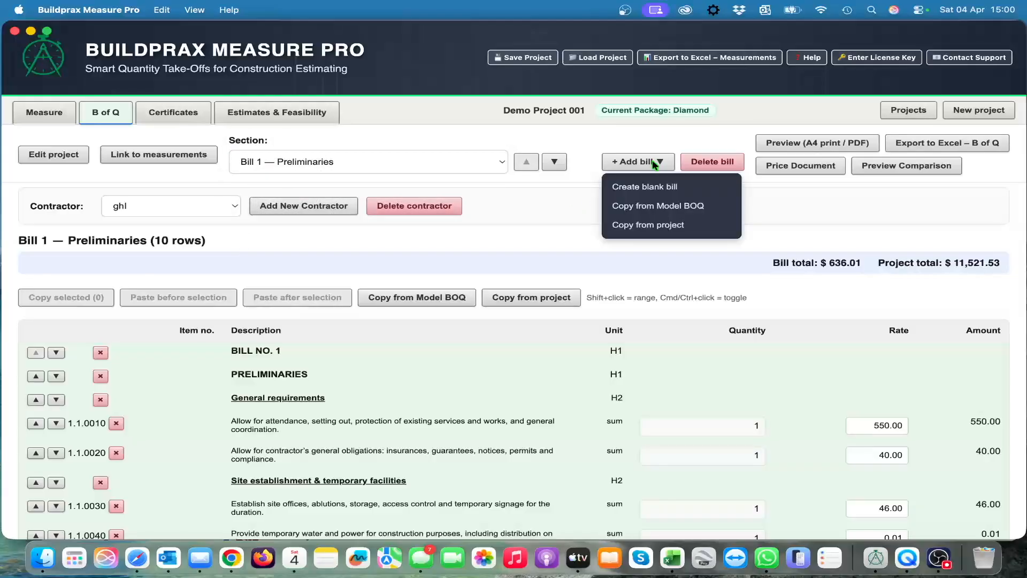
pyautogui.click(628, 190)
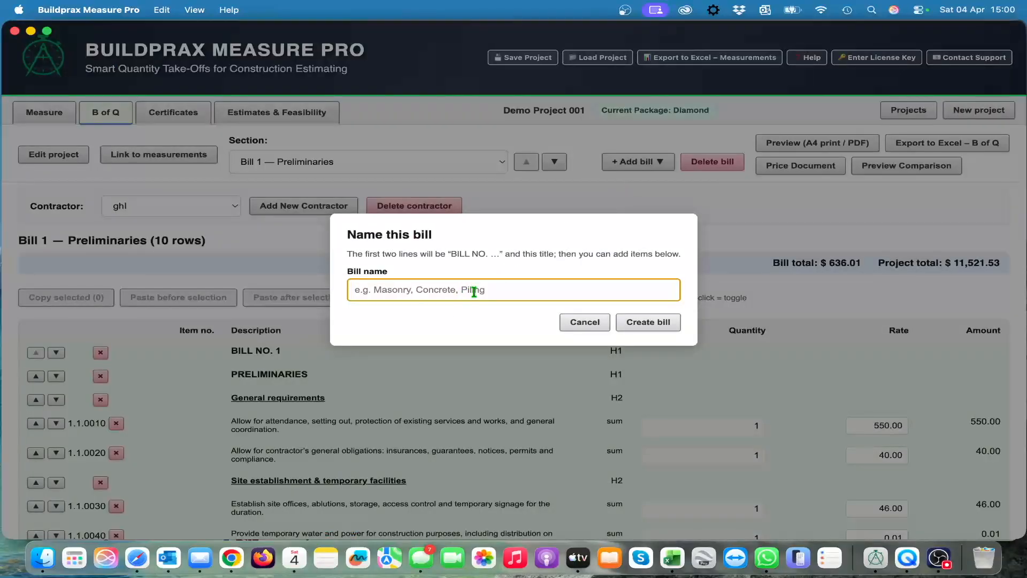
pyautogui.write('Ro')
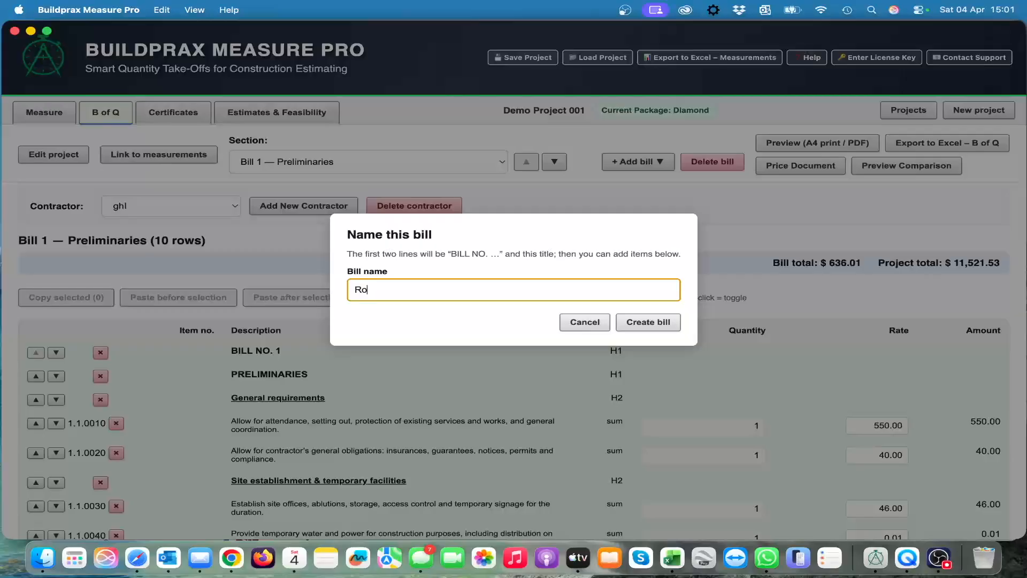
pyautogui.write('ofing')
pyautogui.click(649, 323)
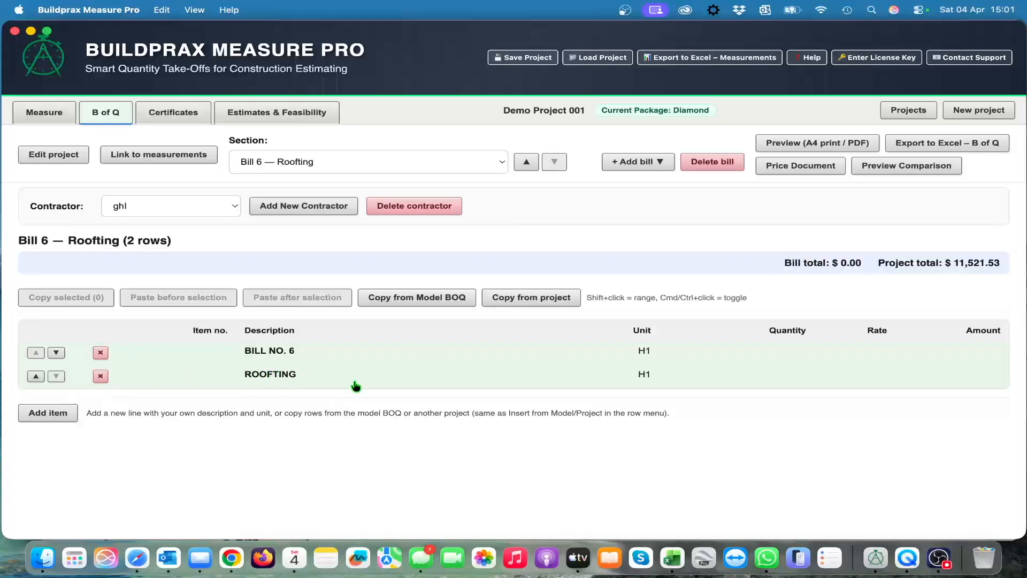
# Step: Check the section list for the misspelled "Roofting" bill and delete that bill
pyautogui.click(319, 167)
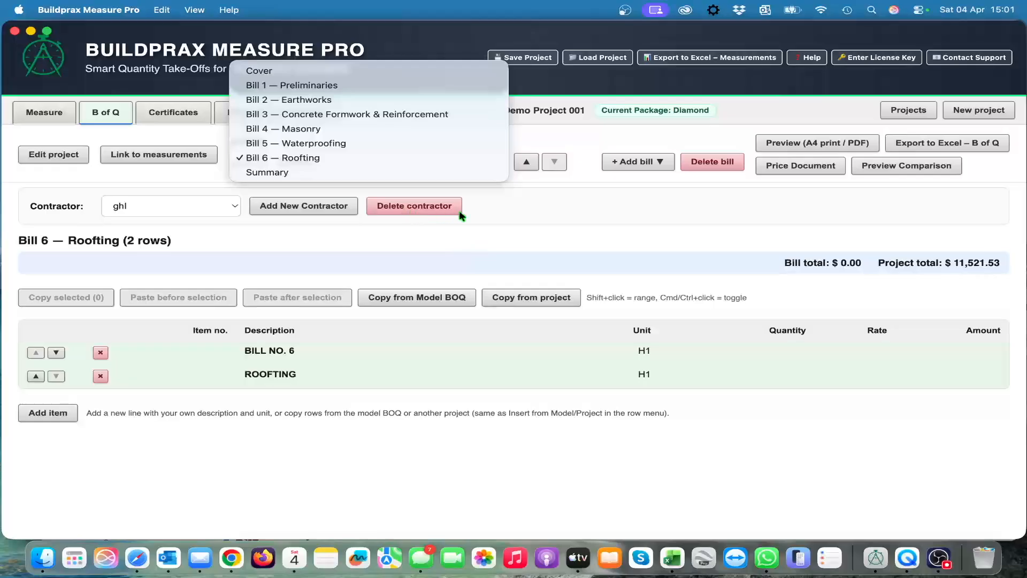
pyautogui.click(516, 231)
pyautogui.click(717, 164)
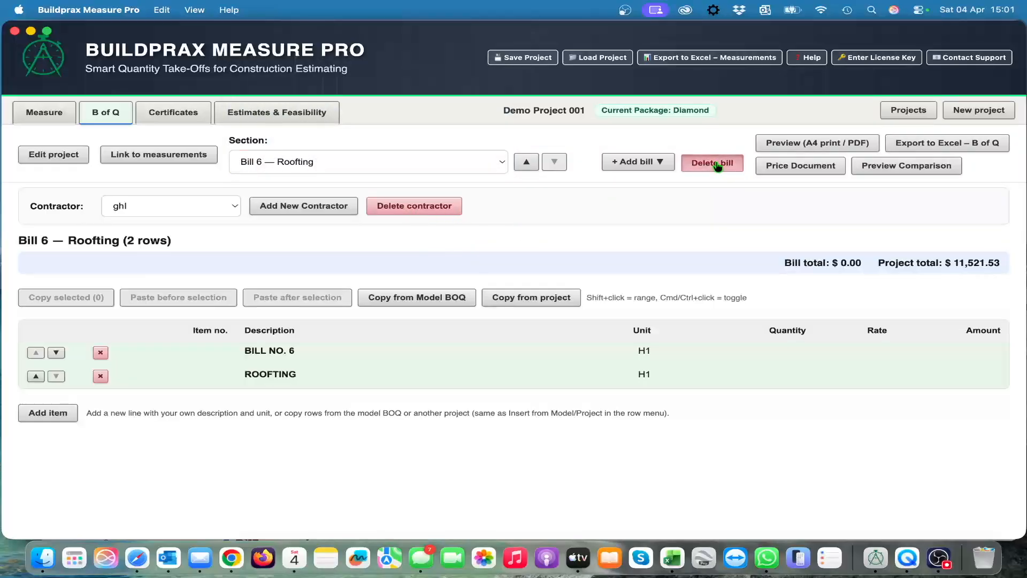
pyautogui.click(552, 290)
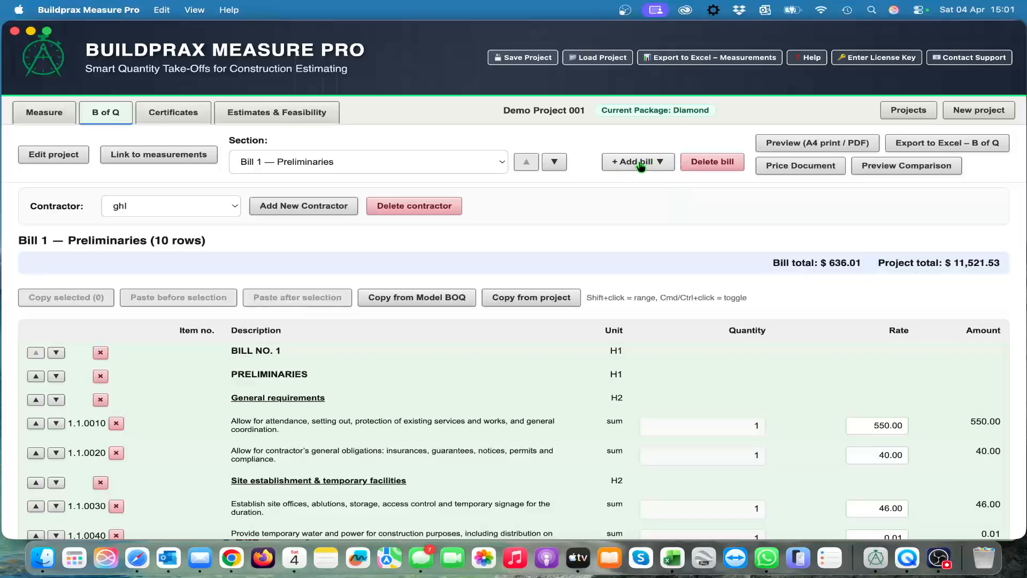
# Step: Create a blank bill named "Roofing" in the bill of quantities
pyautogui.click(640, 163)
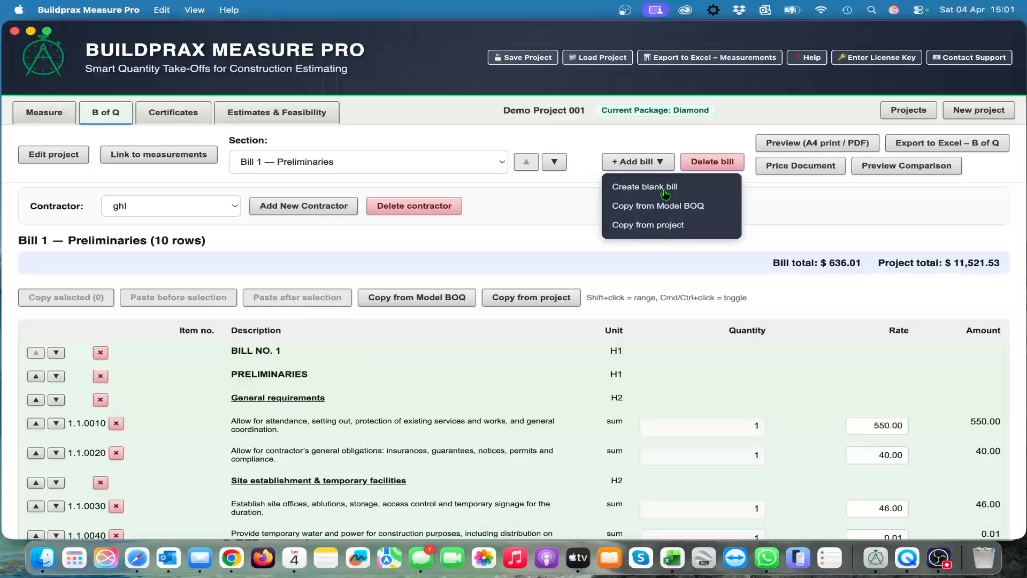
pyautogui.click(661, 193)
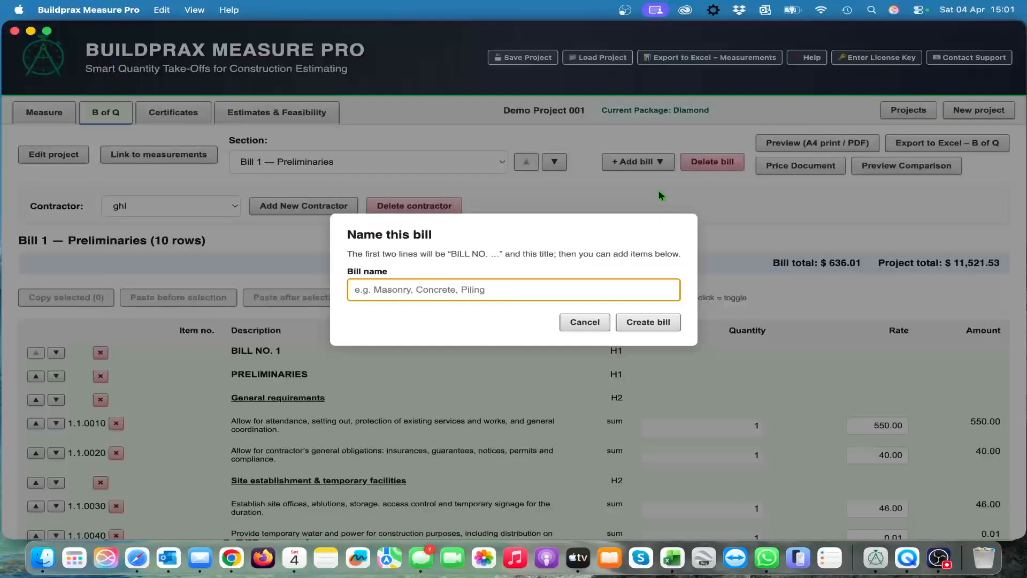
pyautogui.write('R')
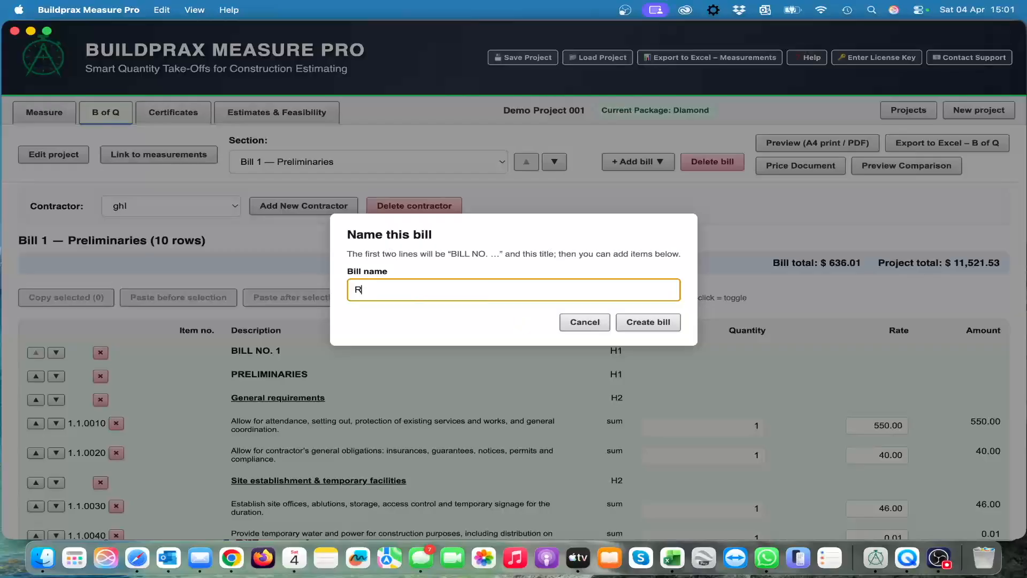
pyautogui.write('oofing')
pyautogui.click(648, 322)
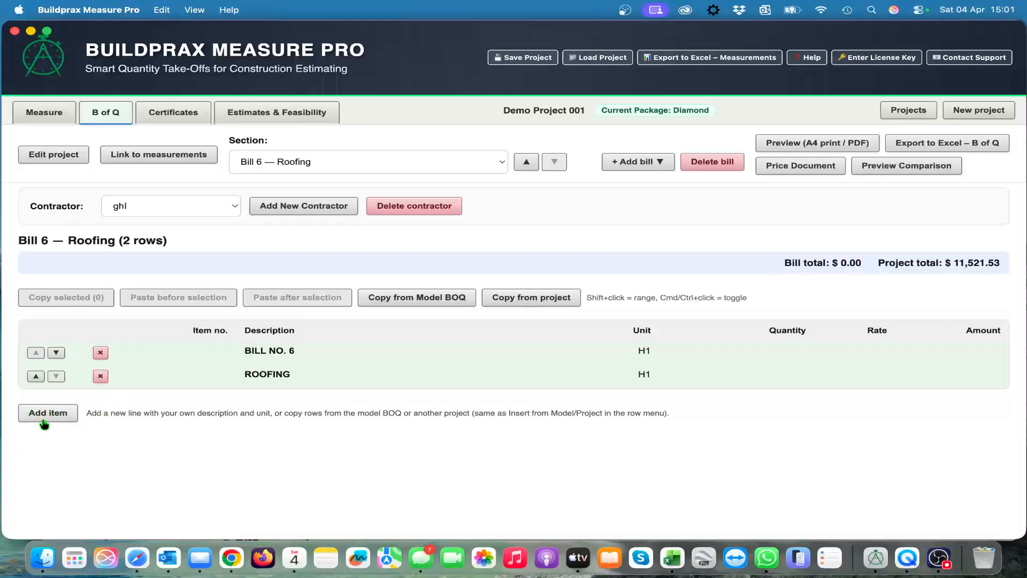
# Step: Start adding items to the Roofing bill by copying from Model BOQ Bill 11 — Roof coverings, claddings, etc
pyautogui.click(59, 417)
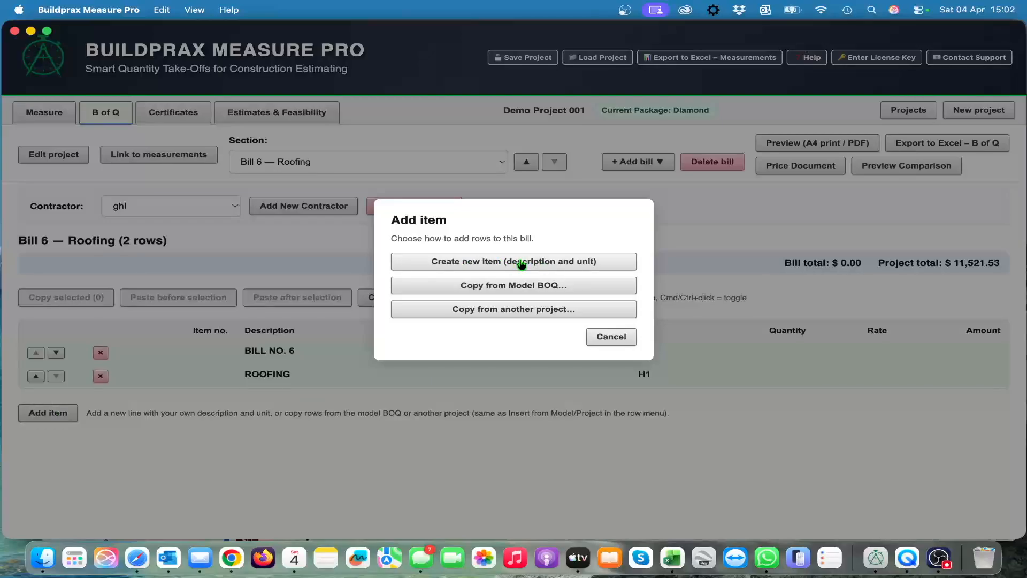
pyautogui.click(515, 292)
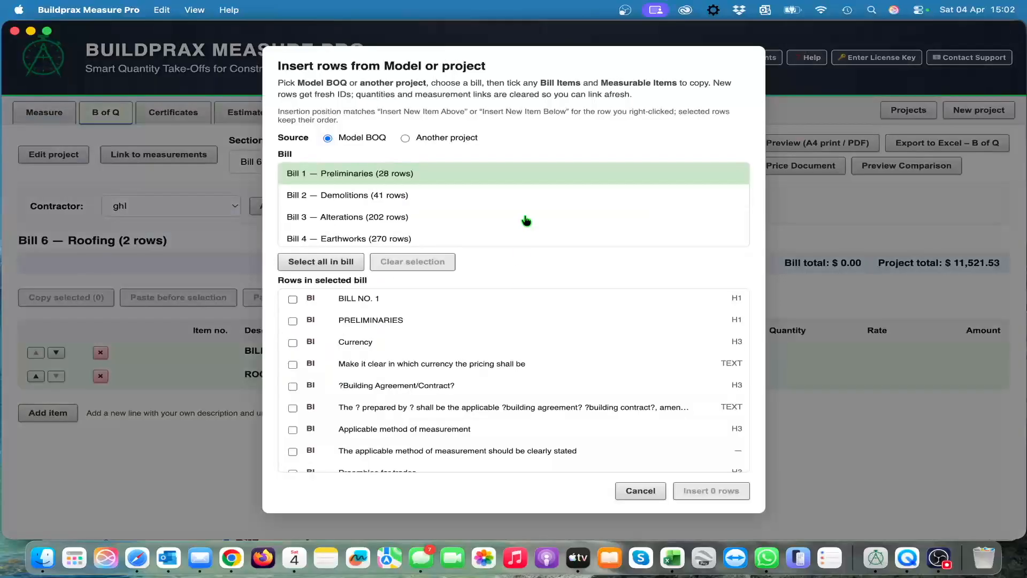
pyautogui.scroll(-3, 526, 220)
pyautogui.scroll(-7, 526, 221)
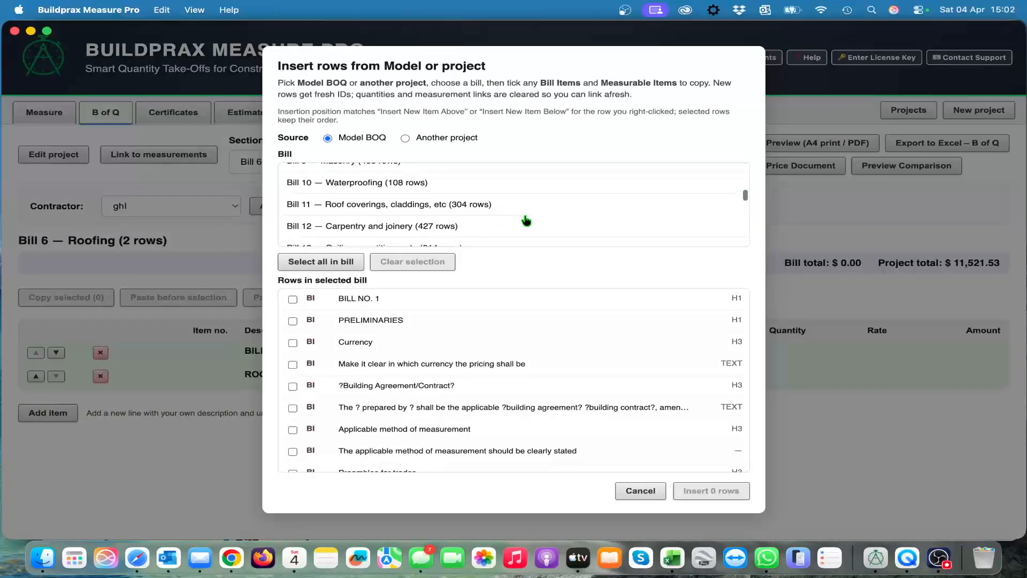
pyautogui.click(377, 181)
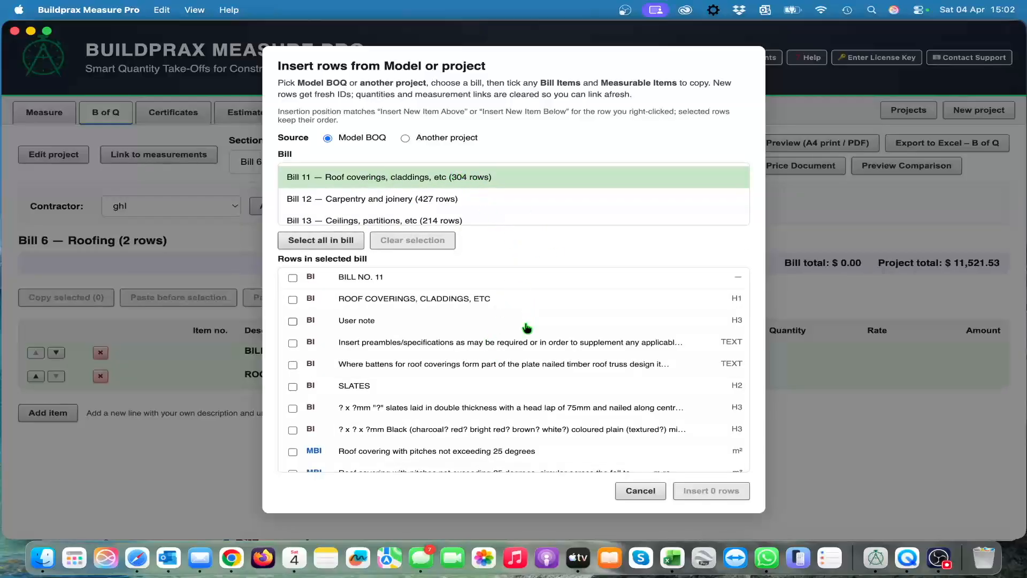
# Step: Insert the SLATES heading and the "Roof covering with pitches not exceeding 25 degrees" item from the model bill into Bill 6
pyautogui.scroll(-3, 526, 363)
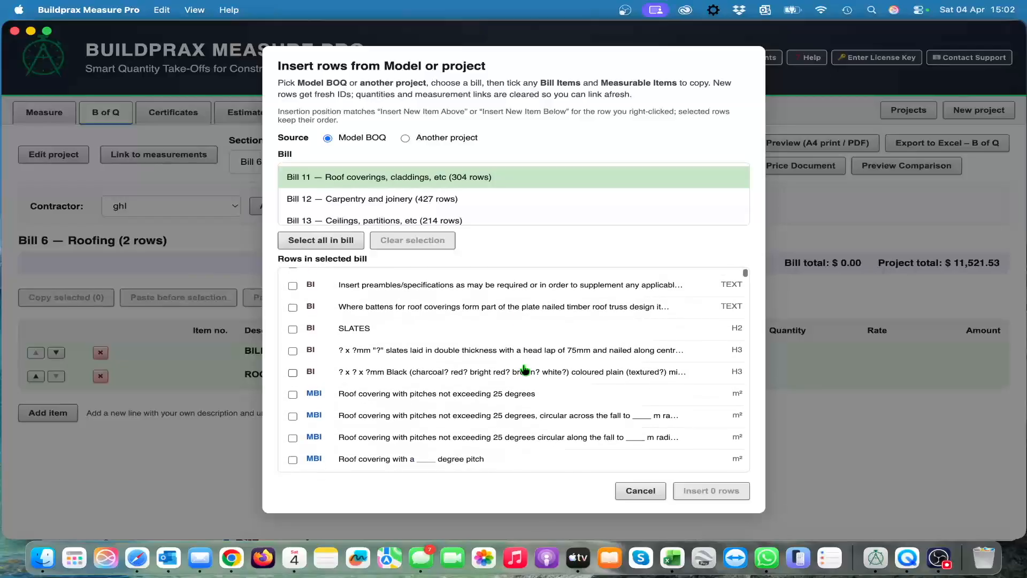
pyautogui.click(293, 329)
pyautogui.scroll(-3, 473, 398)
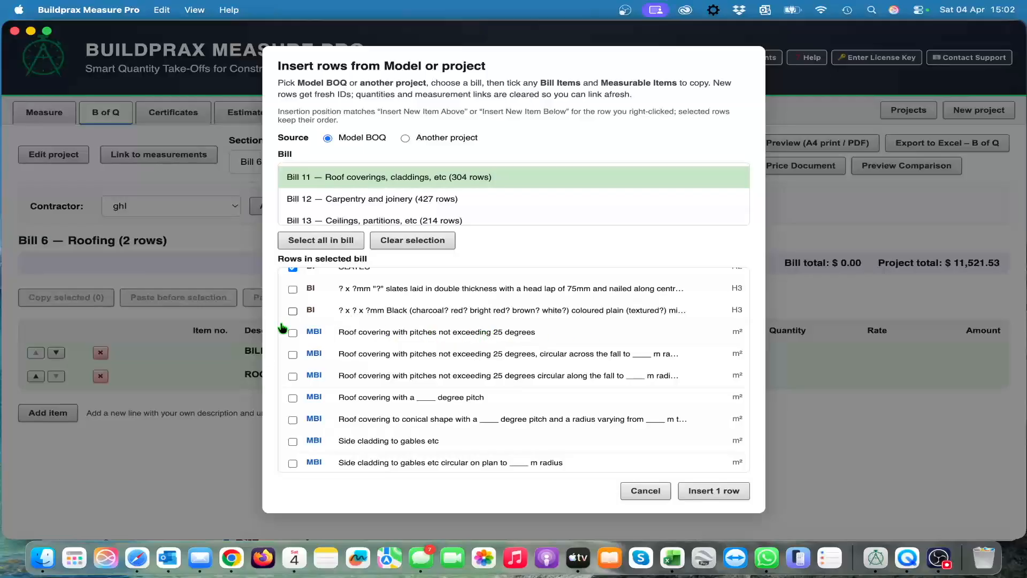
pyautogui.click(293, 332)
pyautogui.scroll(-1, 410, 393)
pyautogui.scroll(-20, 411, 394)
pyautogui.scroll(20, 410, 393)
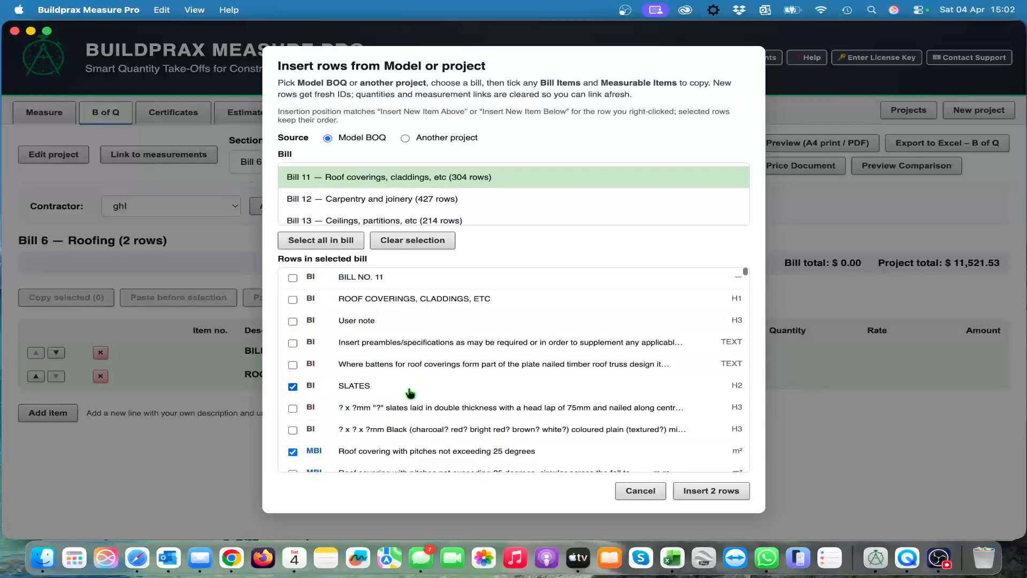
pyautogui.scroll(-10, 436, 386)
pyautogui.scroll(-3, 436, 386)
pyautogui.scroll(5, 436, 386)
pyautogui.scroll(5, 436, 386)
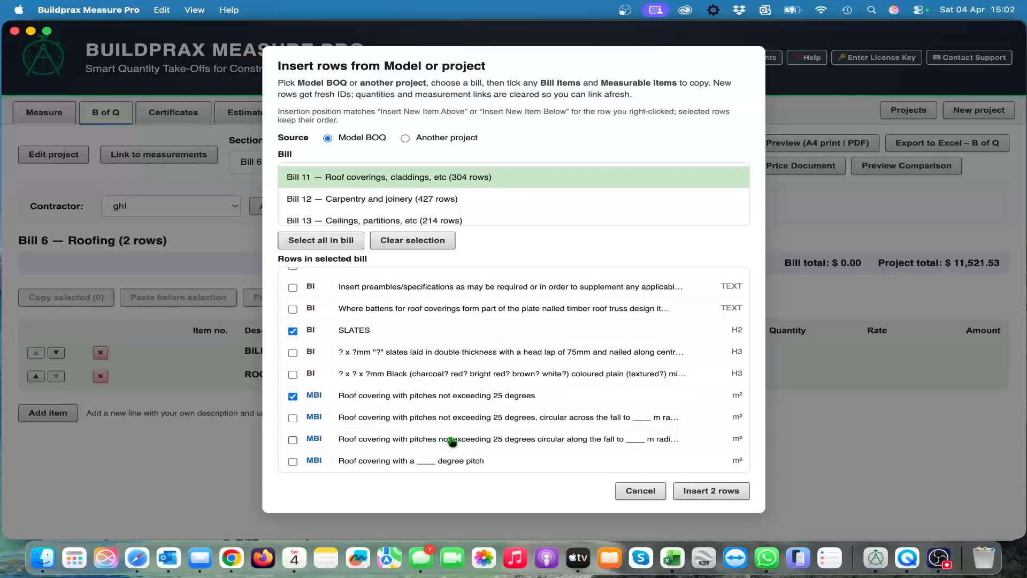
pyautogui.click(725, 495)
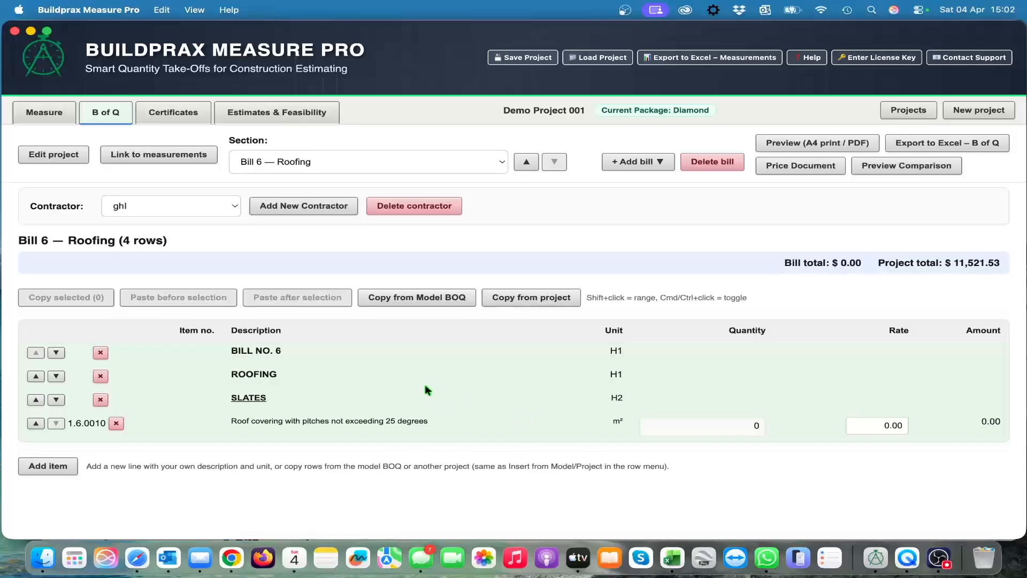
# Step: Add a measurement row to the roof covering item with reference "Roof area", number 1, length 4 and width 6
pyautogui.click(142, 435)
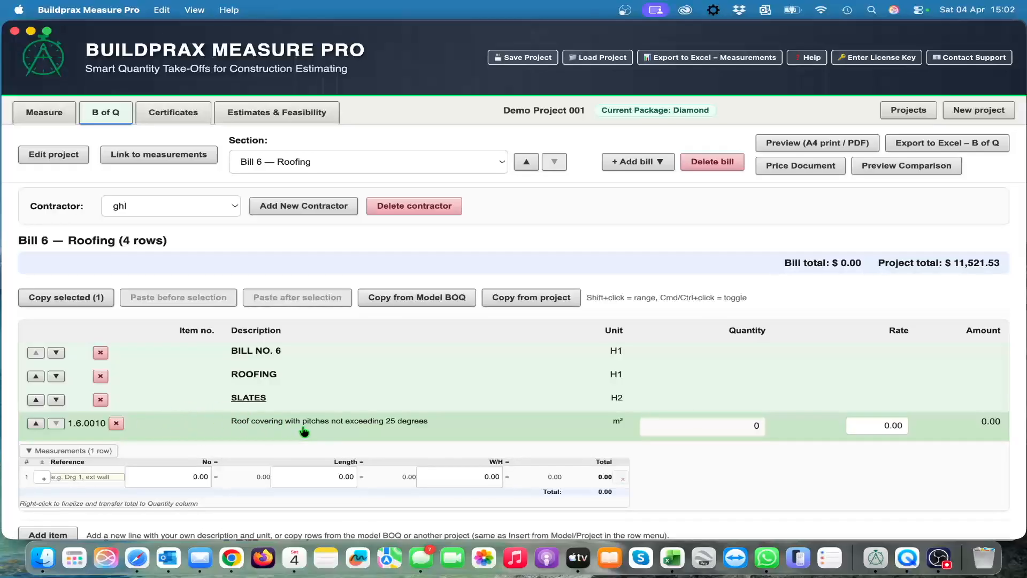
pyautogui.scroll(-1, 302, 430)
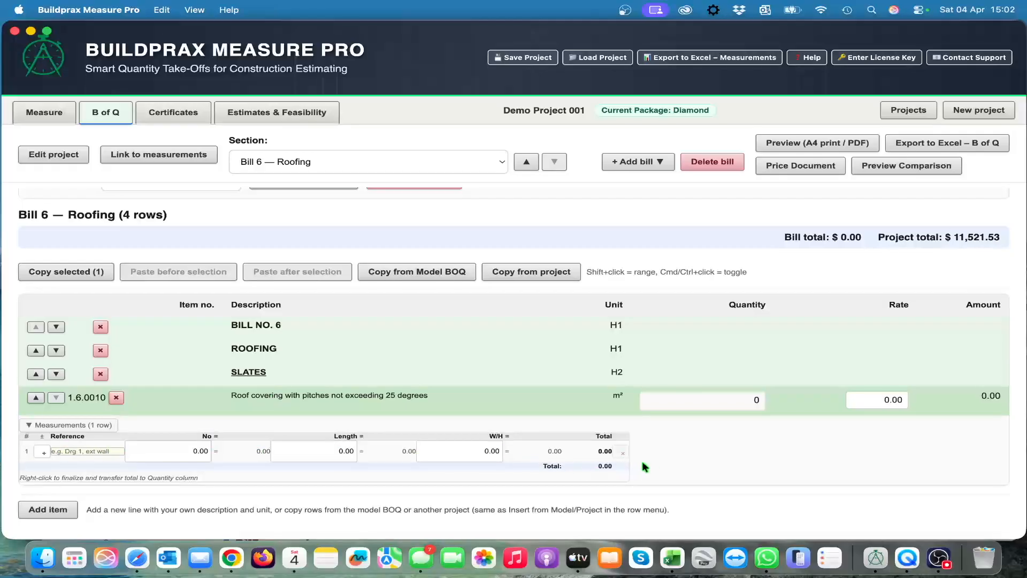
pyautogui.click(91, 452)
pyautogui.write('Roof area')
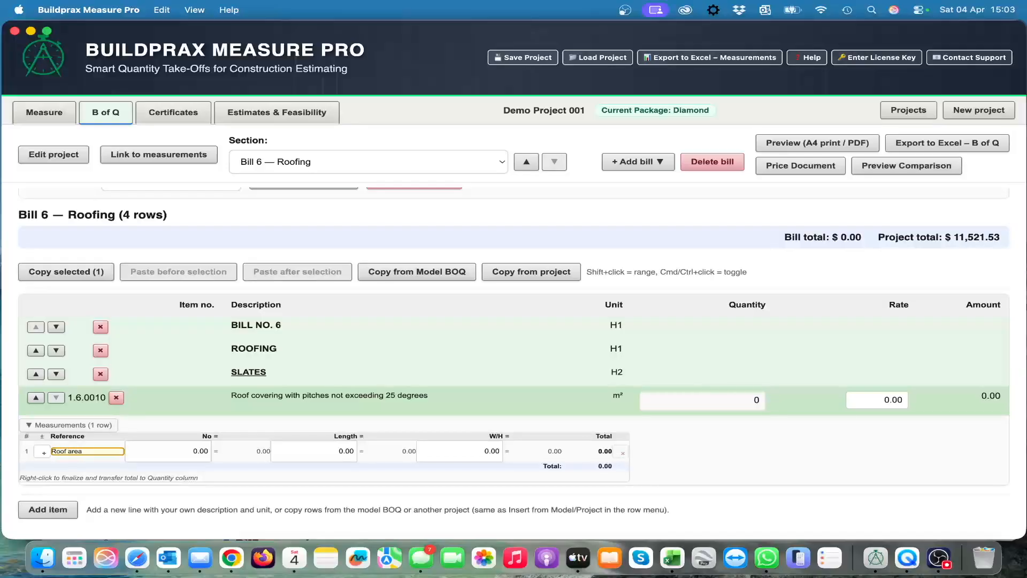
pyautogui.press('Tab')
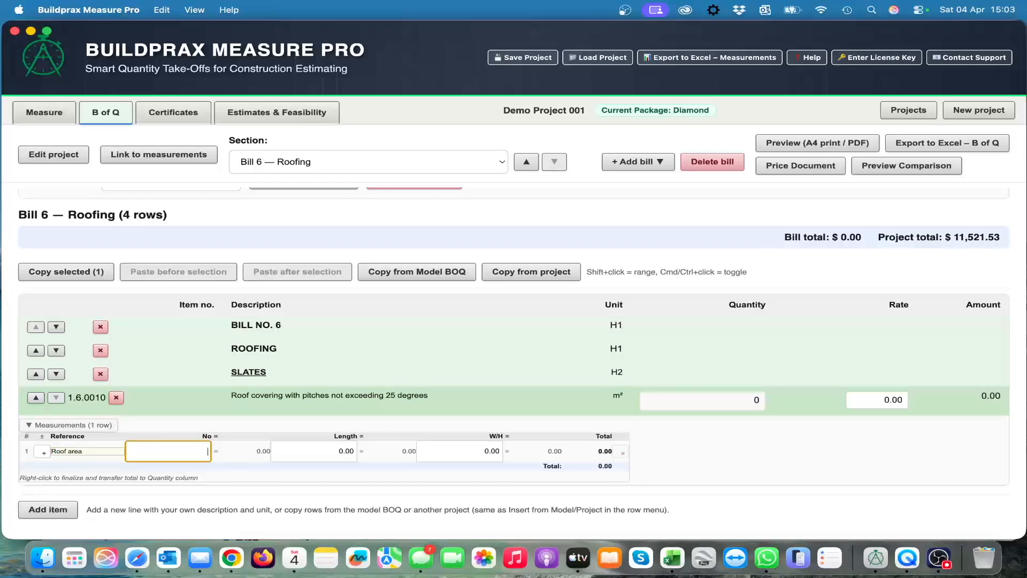
pyautogui.write('1')
pyautogui.press('Tab')
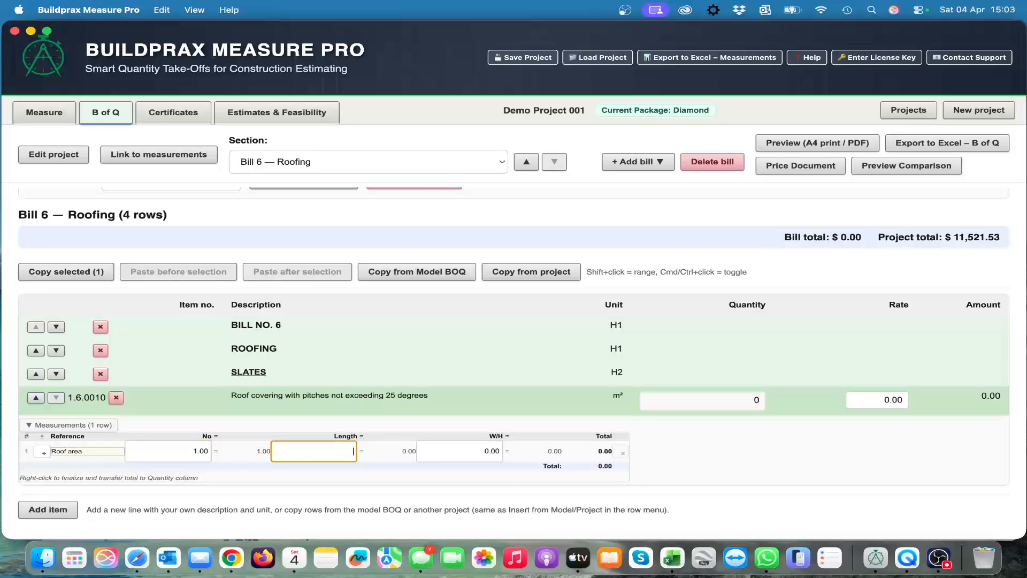
pyautogui.write('4')
pyautogui.press('Tab')
pyautogui.write('6')
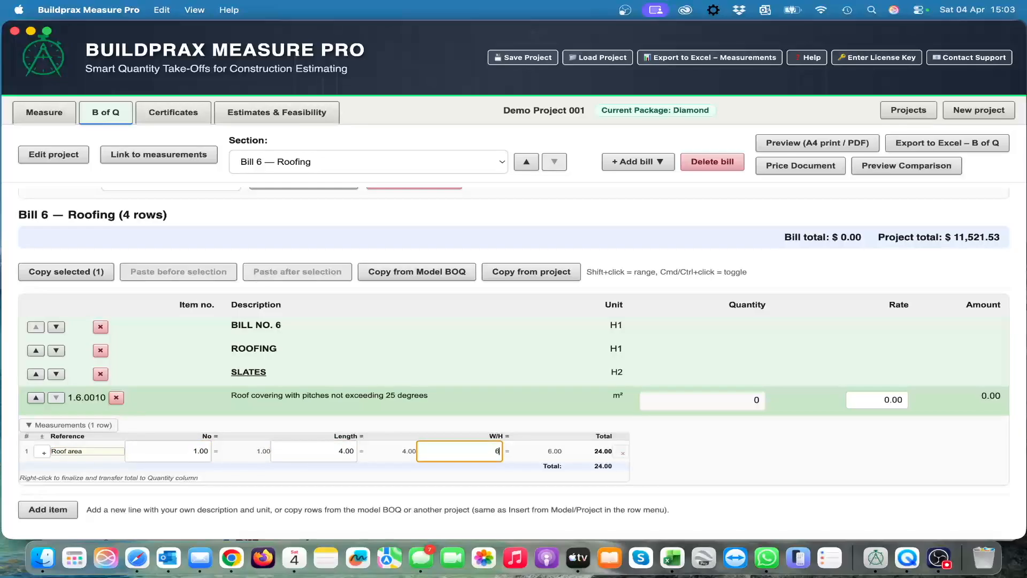
pyautogui.press('Tab')
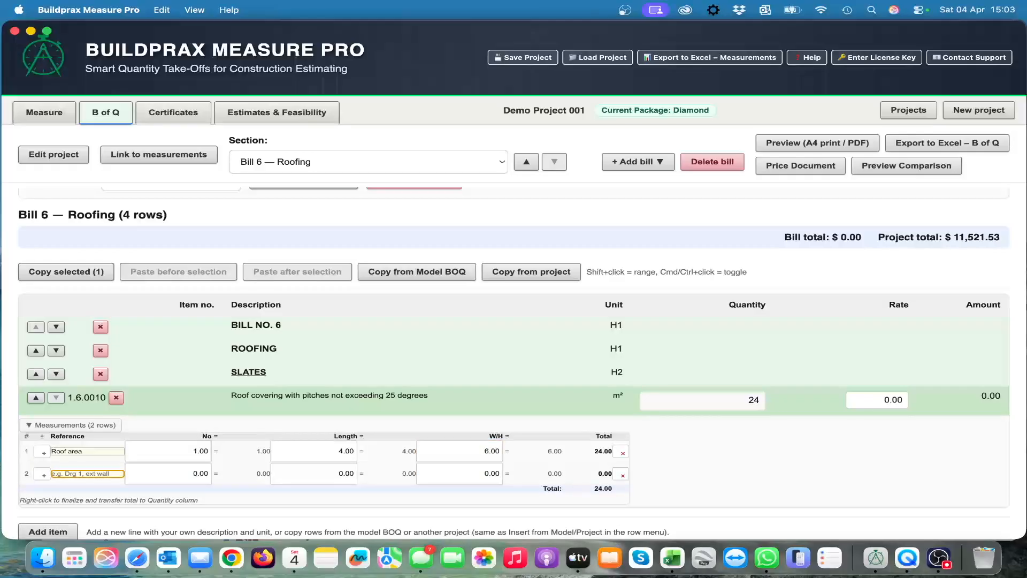
# Step: Fill in the roof covering item's second measurement row with number 4, length 5 and width 7, leaving its reference blank
pyautogui.press('Tab')
pyautogui.press('Tab')
pyautogui.write('5')
pyautogui.press('Tab')
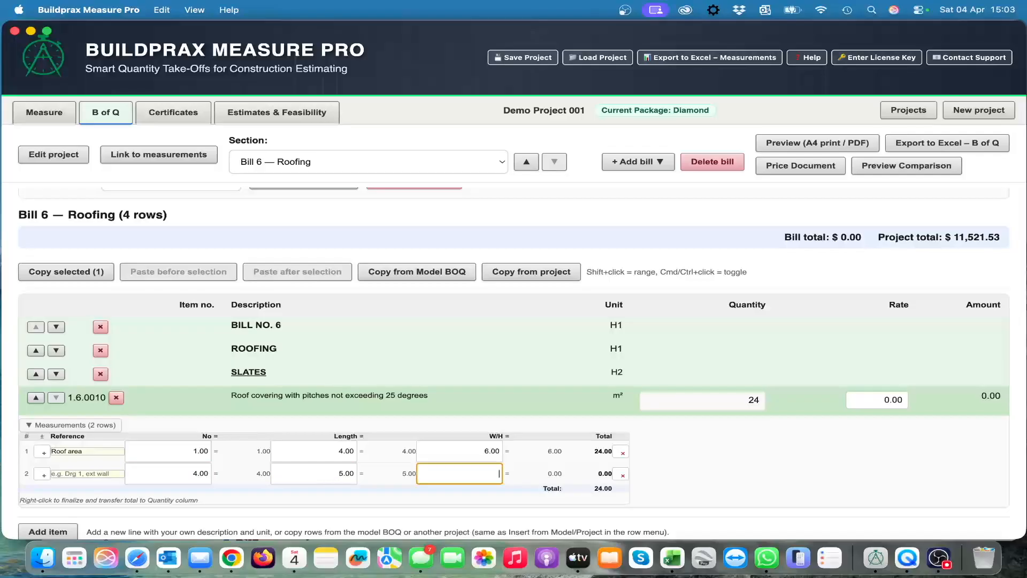
pyautogui.write('7')
pyautogui.press('Tab')
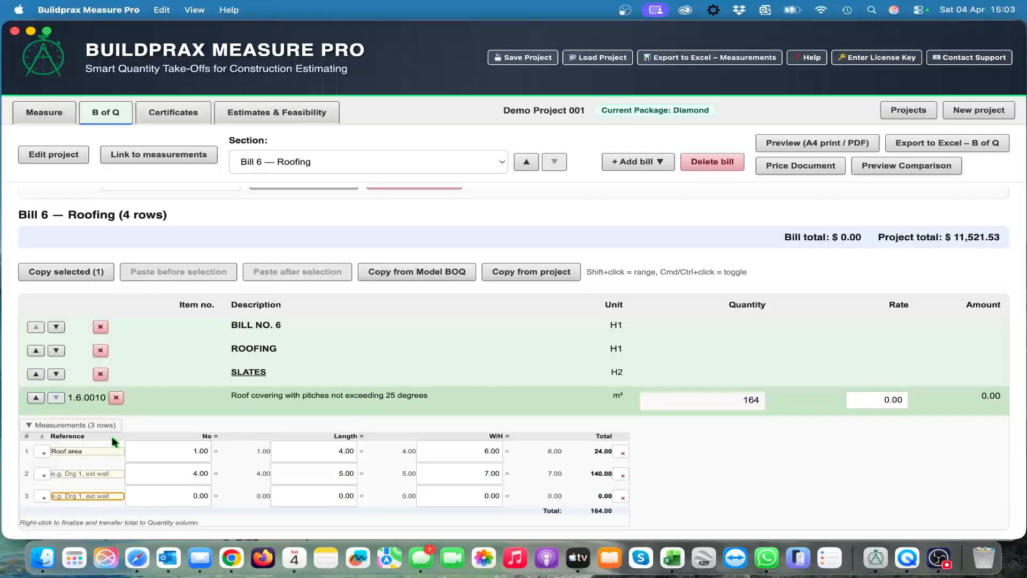
pyautogui.scroll(-2, 454, 483)
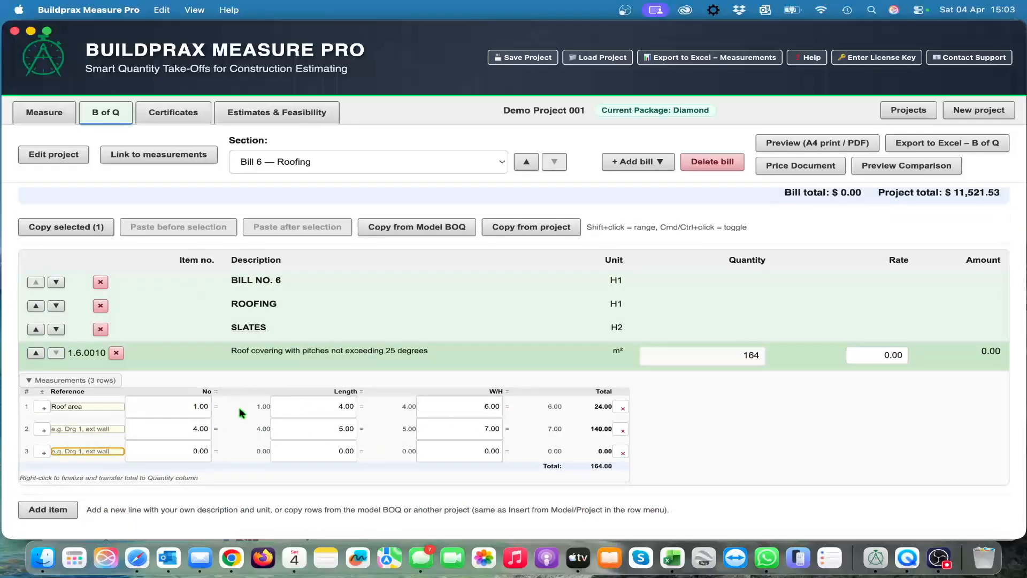
# Step: Mark the "Roof area" row as a deduction, then delete both filled measurement rows from the roof covering item
pyautogui.click(43, 409)
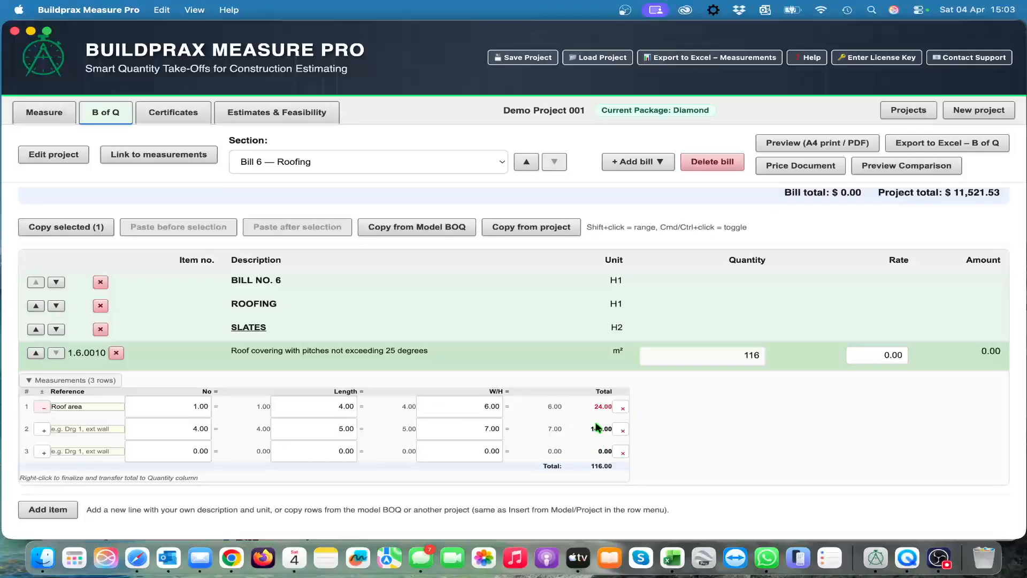
pyautogui.click(623, 409)
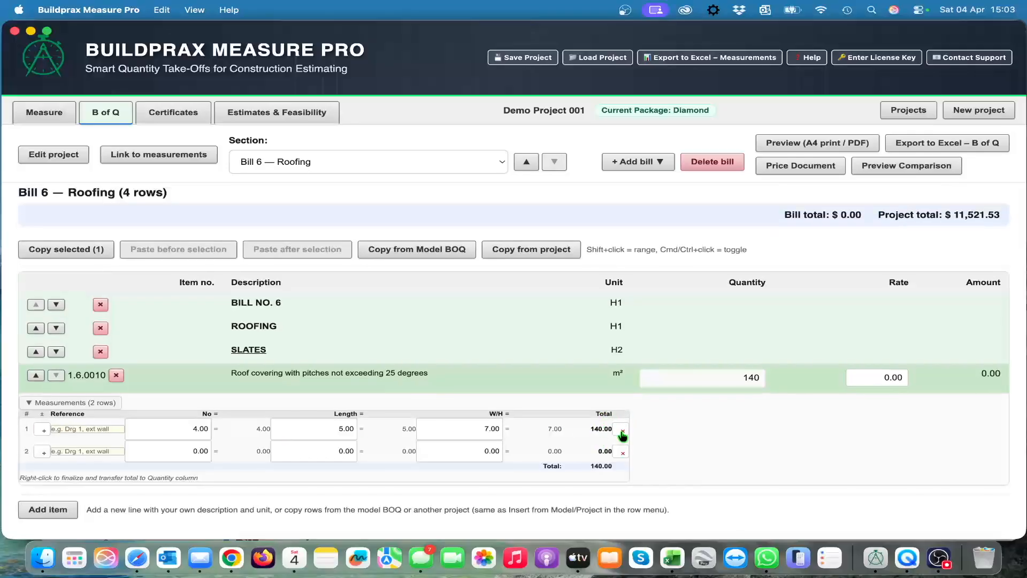
pyautogui.click(622, 431)
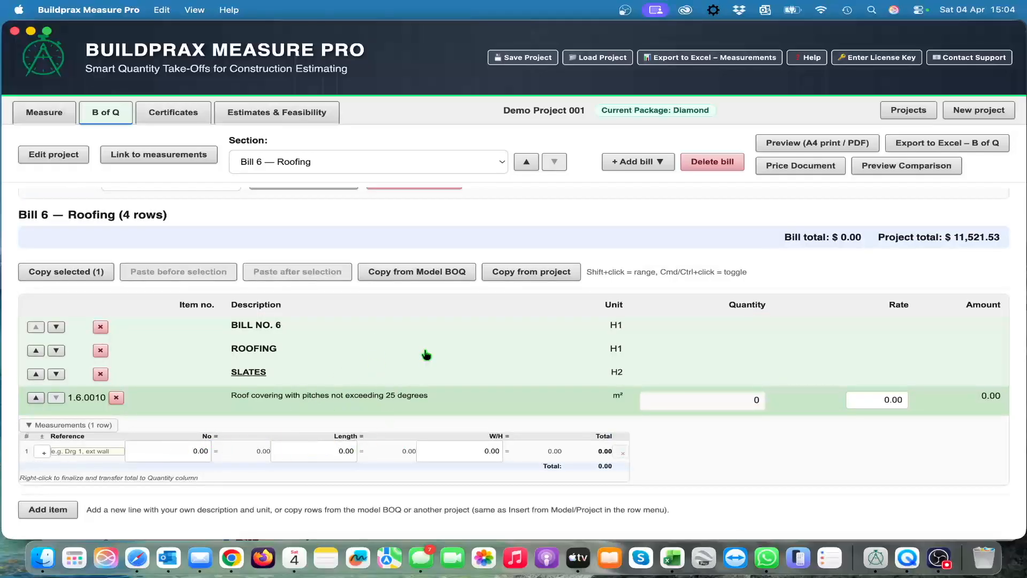
# Step: Set the roof covering row's number to 1 and show the project's measured items for linking beside the bill
pyautogui.click(42, 116)
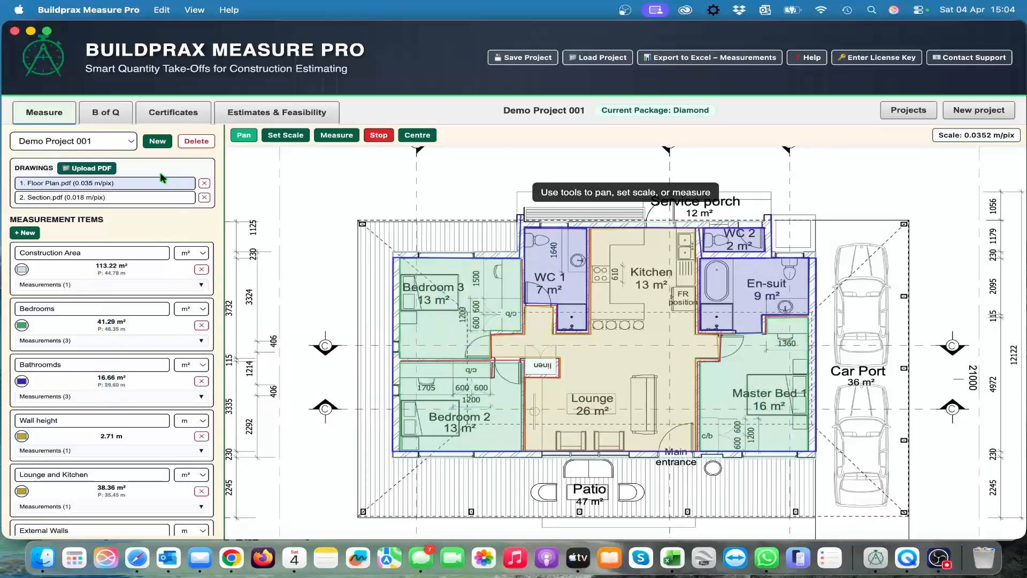
pyautogui.click(110, 114)
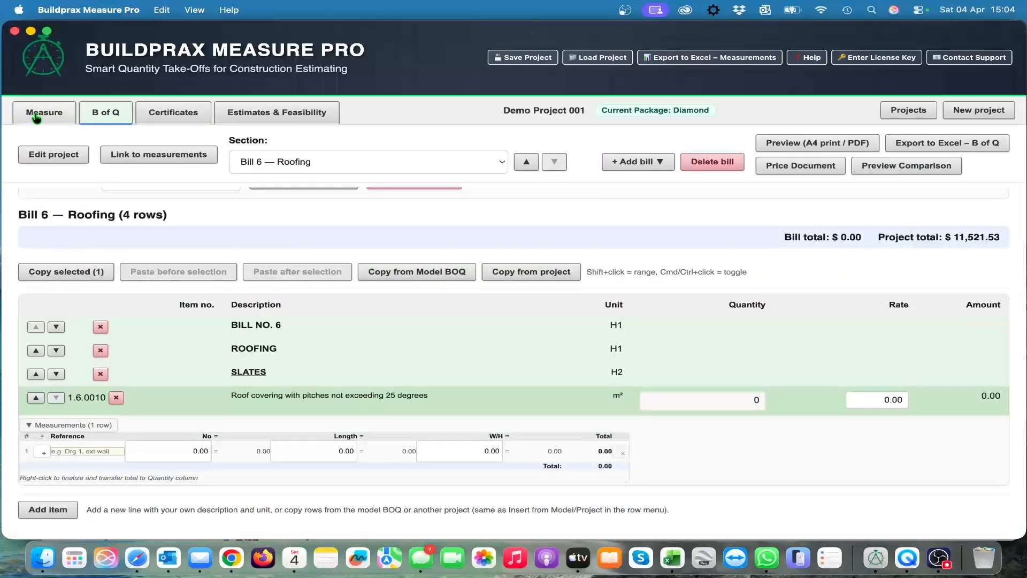
pyautogui.click(206, 450)
pyautogui.press('Tab')
pyautogui.click(153, 155)
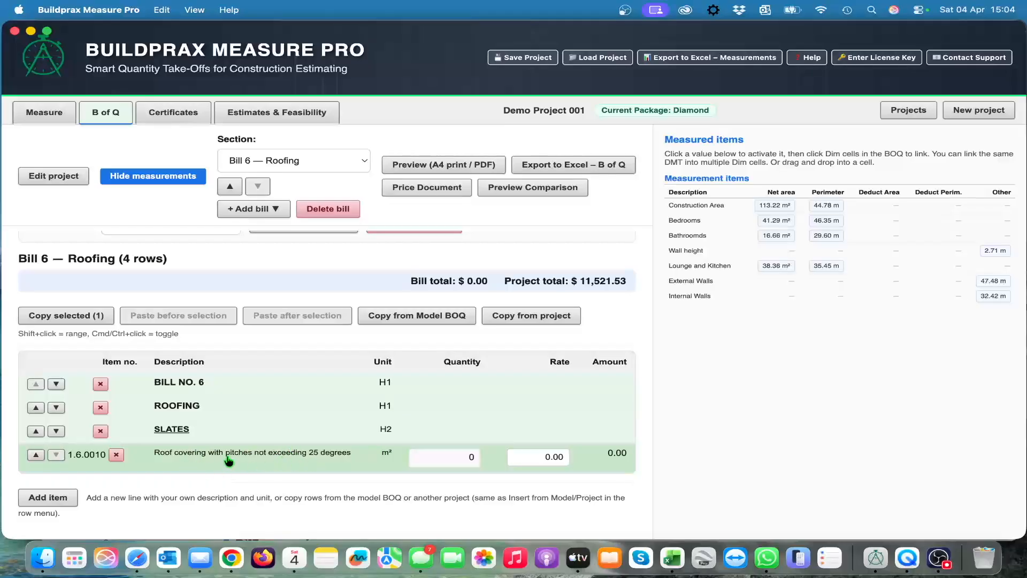
pyautogui.click(131, 463)
pyautogui.scroll(-2, 167, 463)
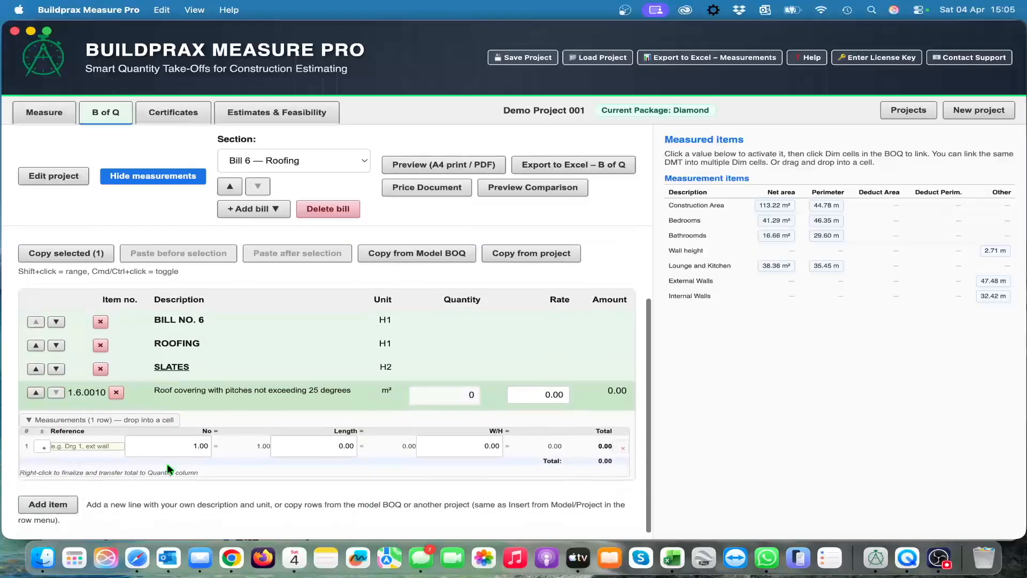
# Step: Link the Construction Area net area to the roof covering row's length and set its width to 1
pyautogui.click(327, 444)
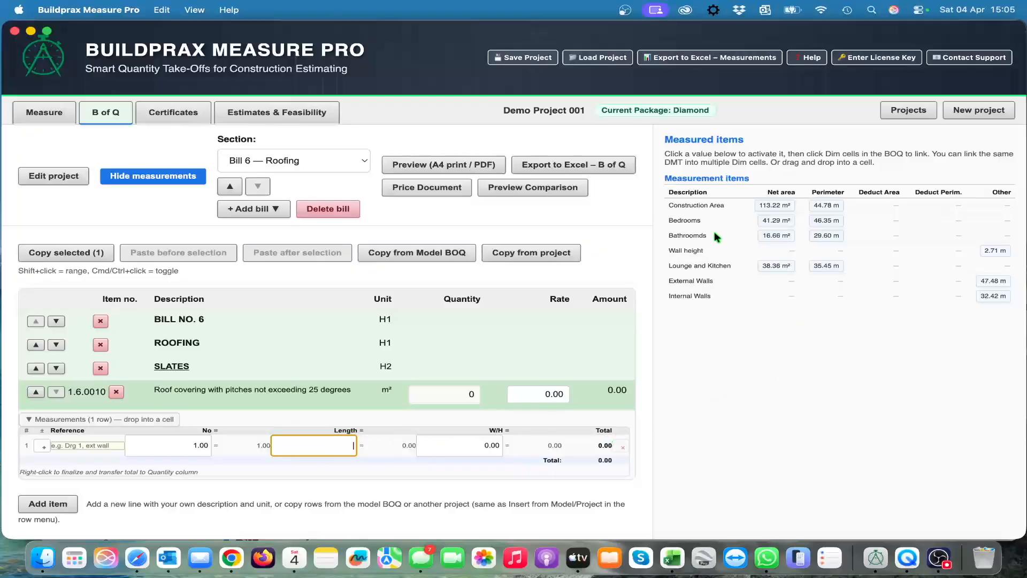
pyautogui.click(779, 208)
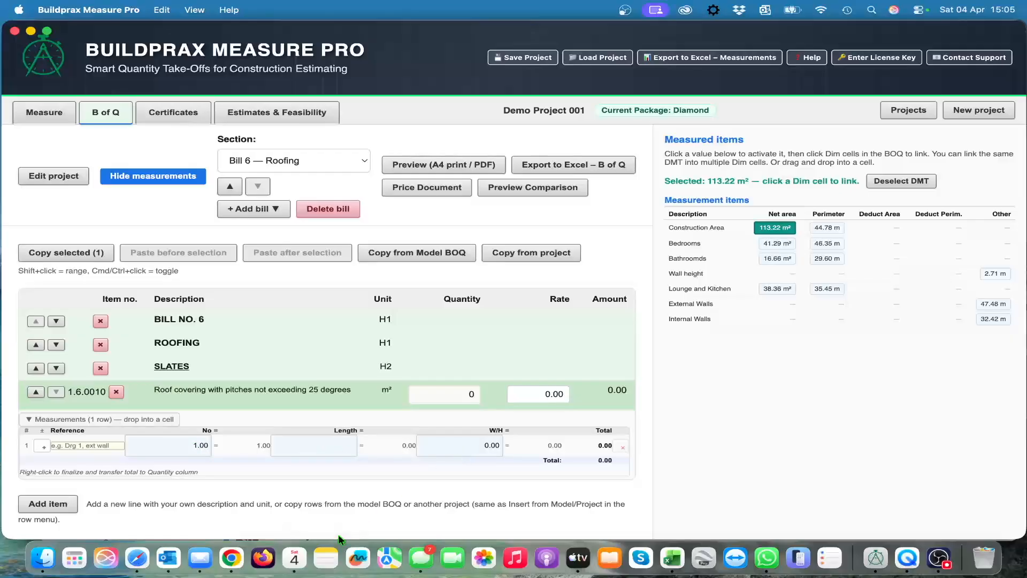
pyautogui.click(326, 447)
pyautogui.click(902, 182)
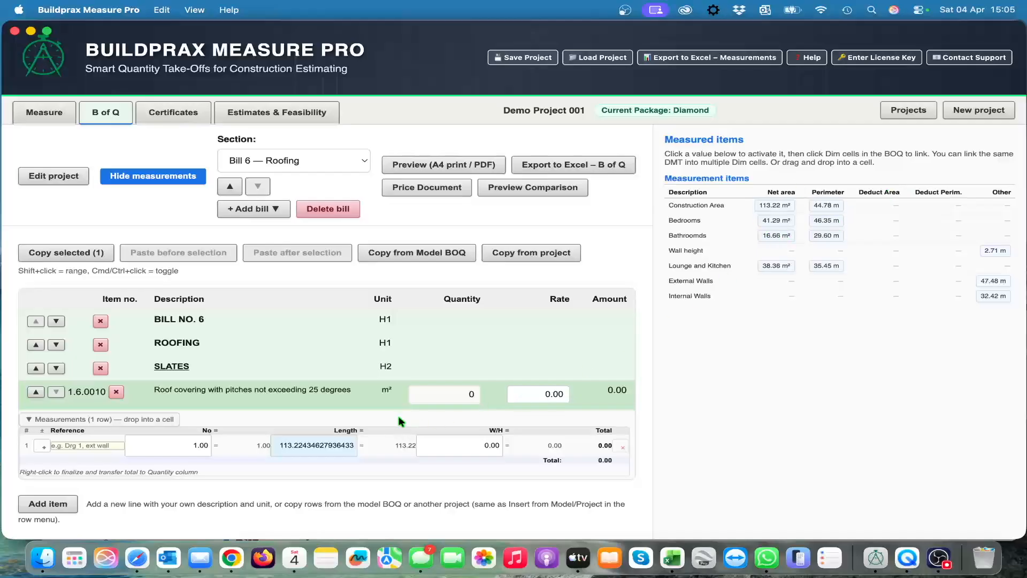
pyautogui.click(491, 446)
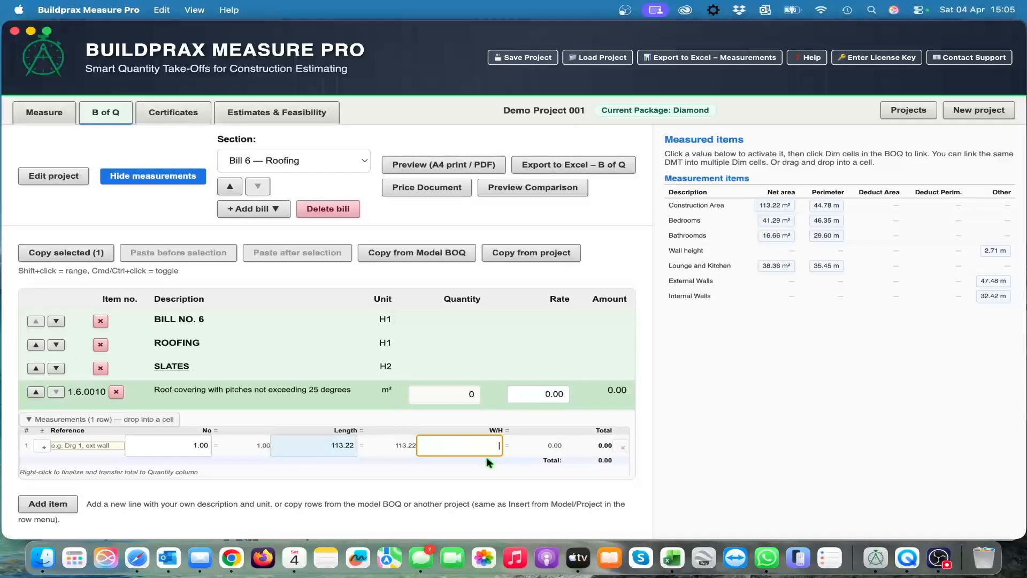
pyautogui.write('1')
pyautogui.press('Return')
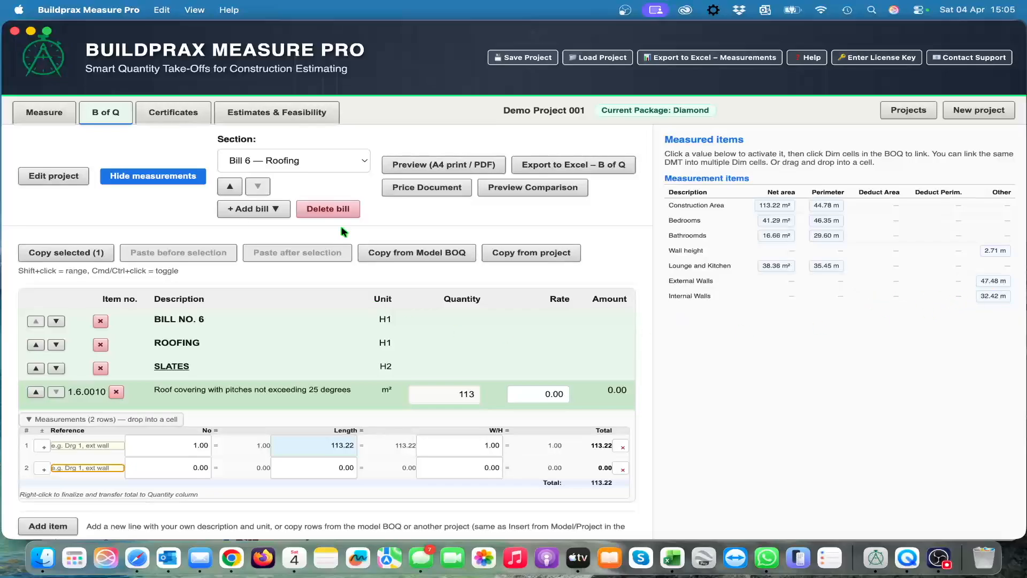
# Step: Switch to Bill 4 — Masonry and delete the first measurement row, 5 by 3, of the Half brick walls item
pyautogui.click(361, 160)
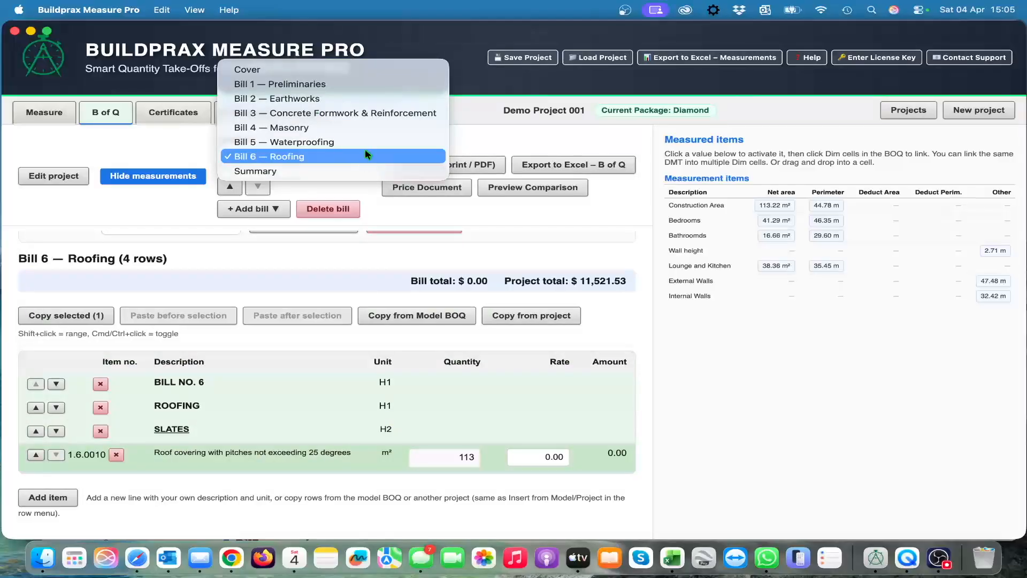
pyautogui.press('Escape')
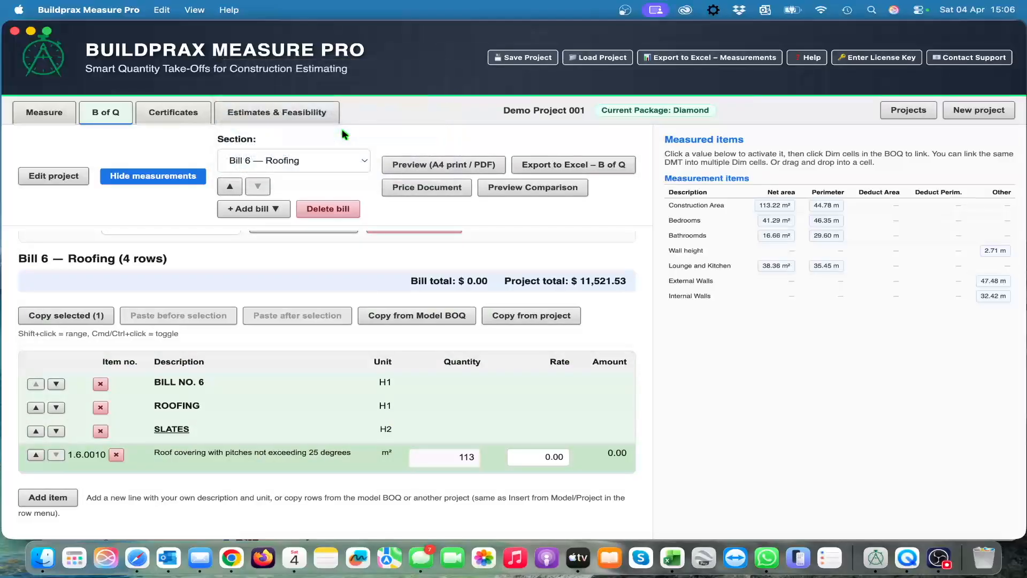
pyautogui.click(341, 130)
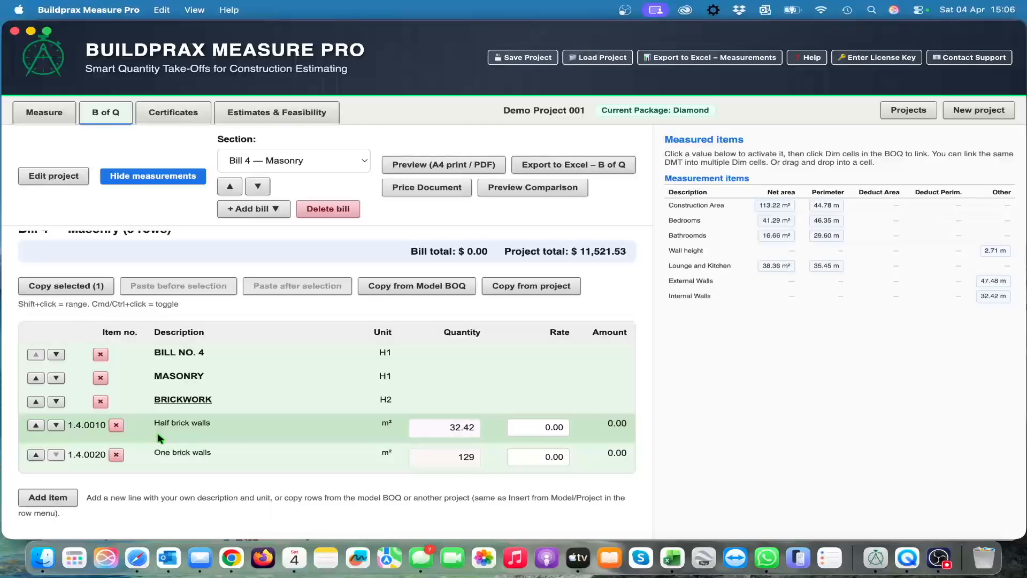
pyautogui.click(124, 437)
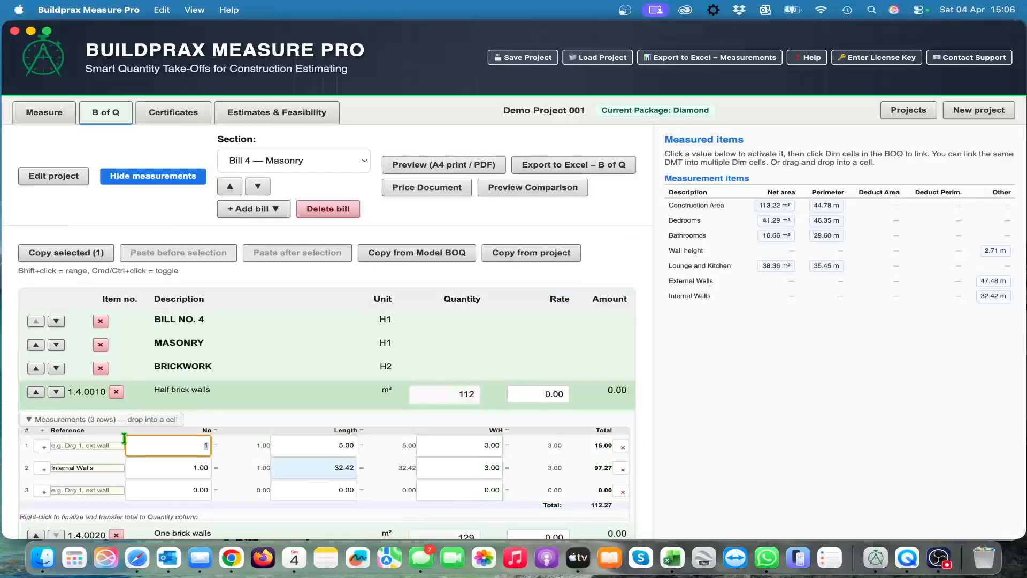
pyautogui.scroll(-3, 216, 477)
pyautogui.scroll(-1, 217, 481)
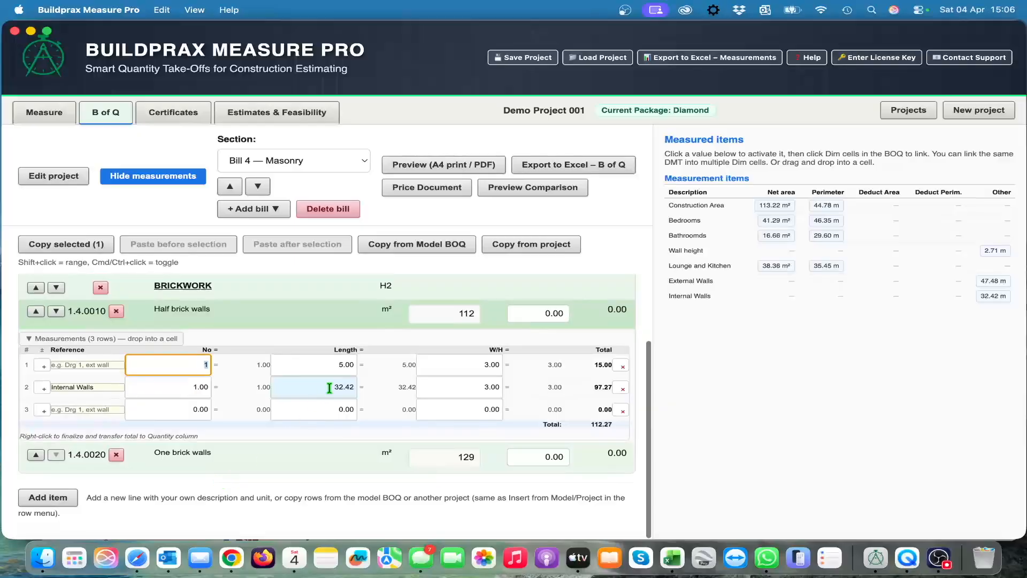
pyautogui.click(623, 367)
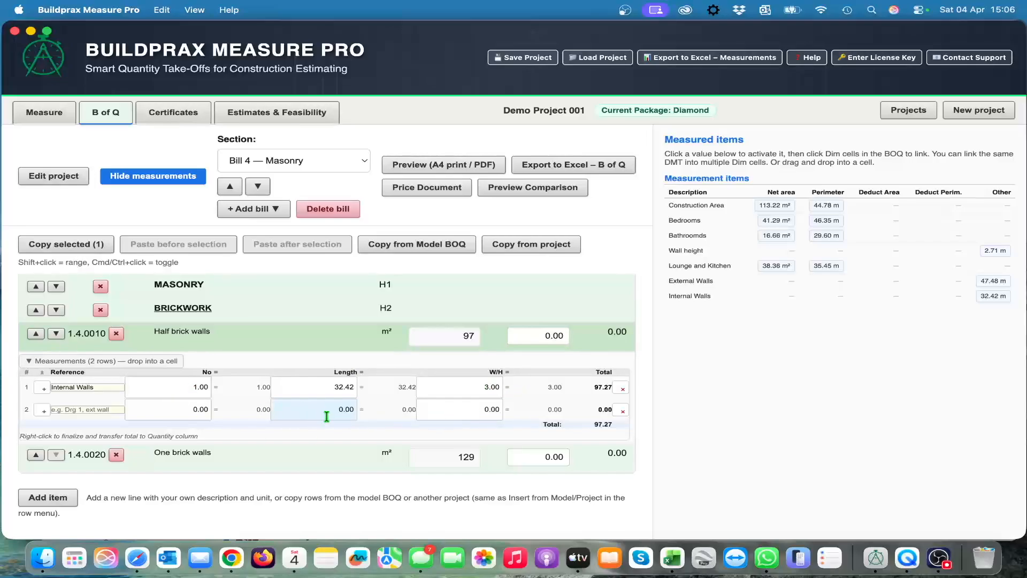
# Step: Link the Internal Walls measurement to the Half brick walls' second row length and set that row's height to 2.8
pyautogui.click(991, 297)
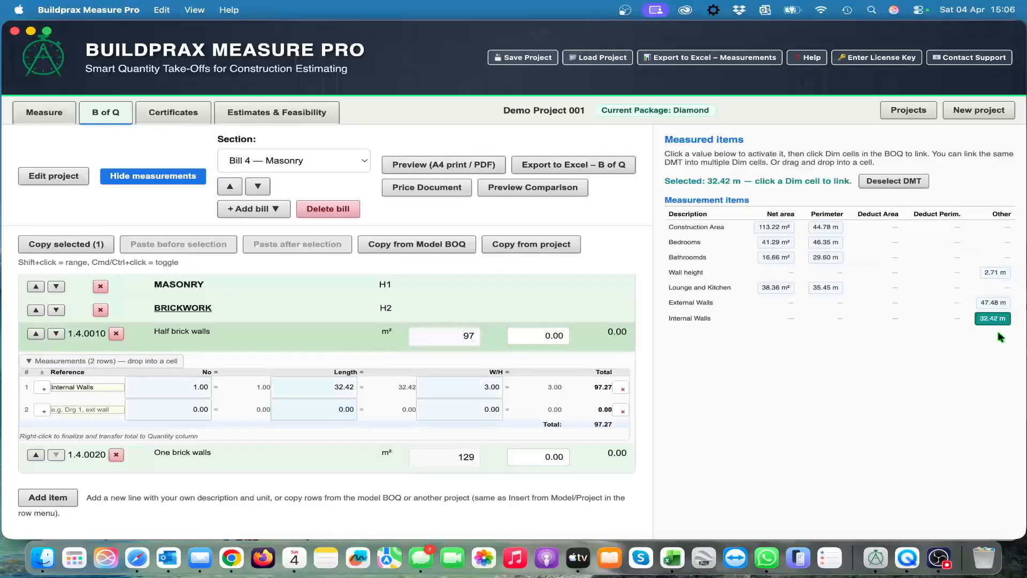
pyautogui.moveTo(998, 325); pyautogui.dragTo(341, 412)
pyautogui.click(890, 182)
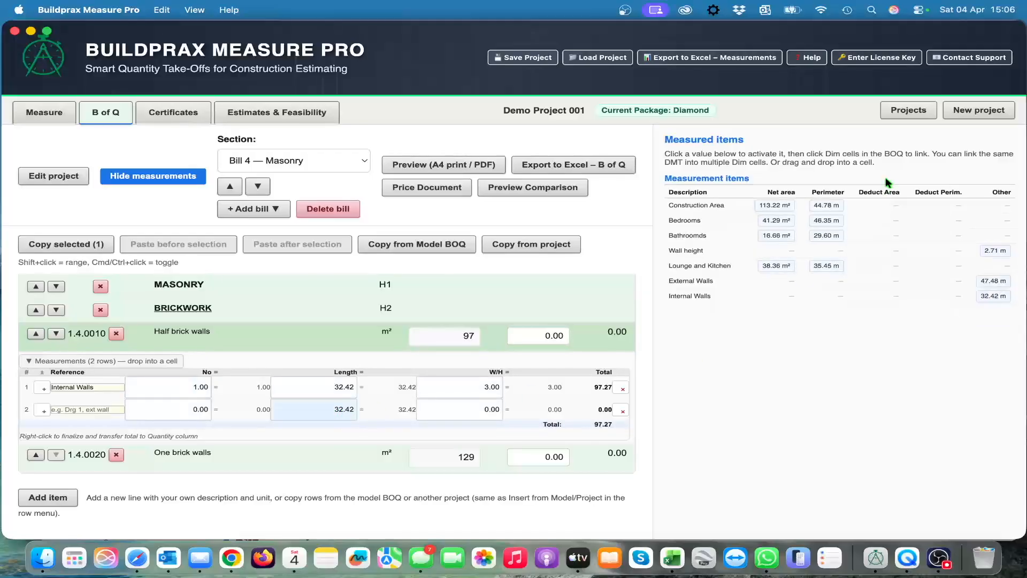
pyautogui.click(487, 410)
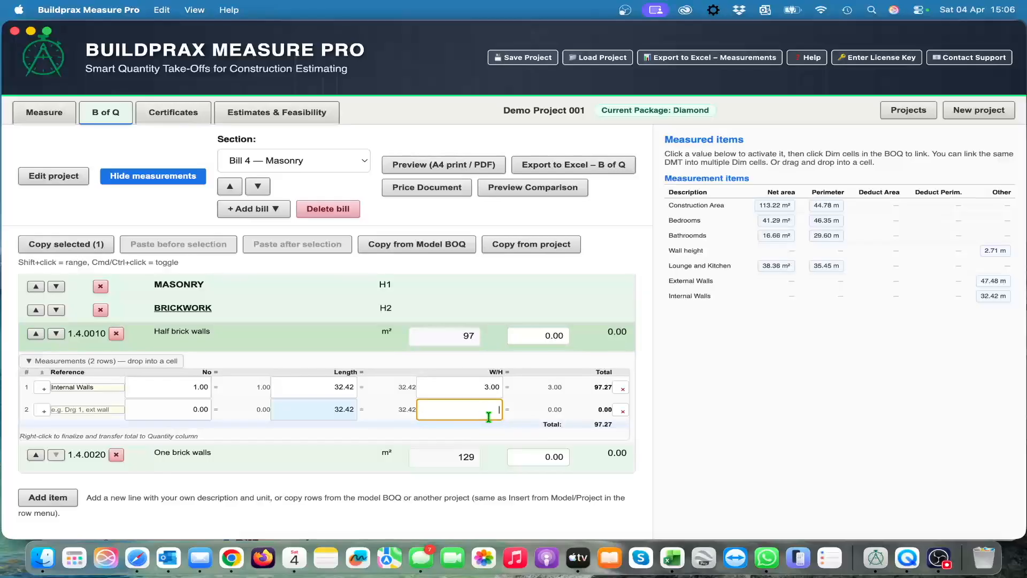
pyautogui.write('2.8')
pyautogui.press('Return')
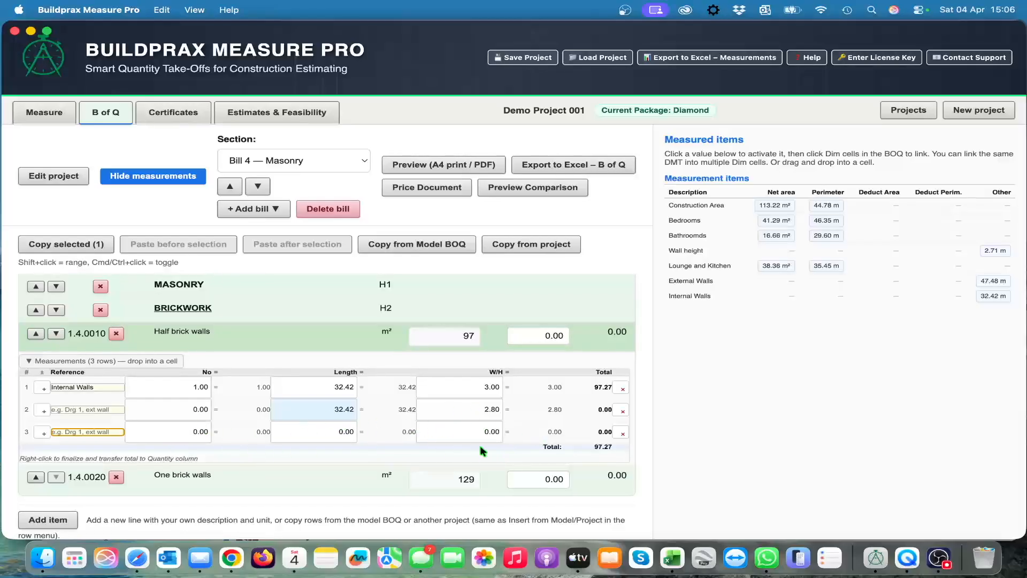
pyautogui.click(389, 455)
pyautogui.click(144, 362)
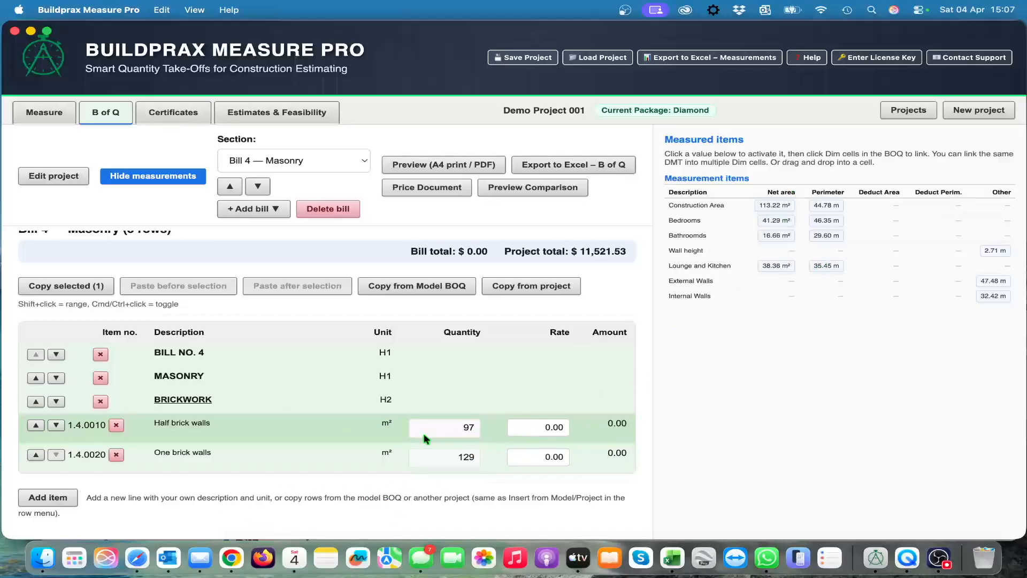
# Step: Compare the measured areas on the floor plan drawing with the Masonry bill, ending back in the bill of quantities
pyautogui.click(58, 114)
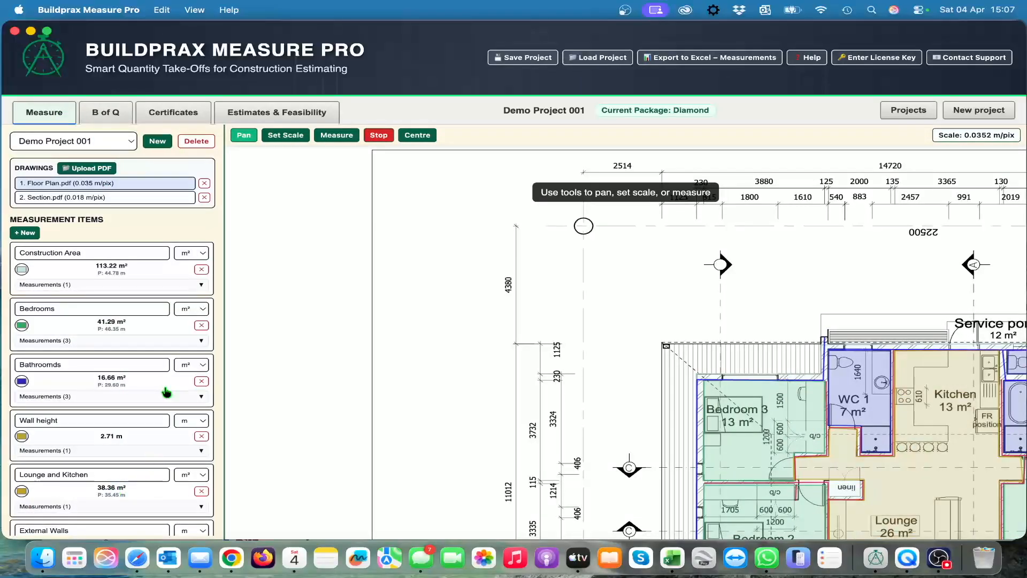
pyautogui.click(107, 112)
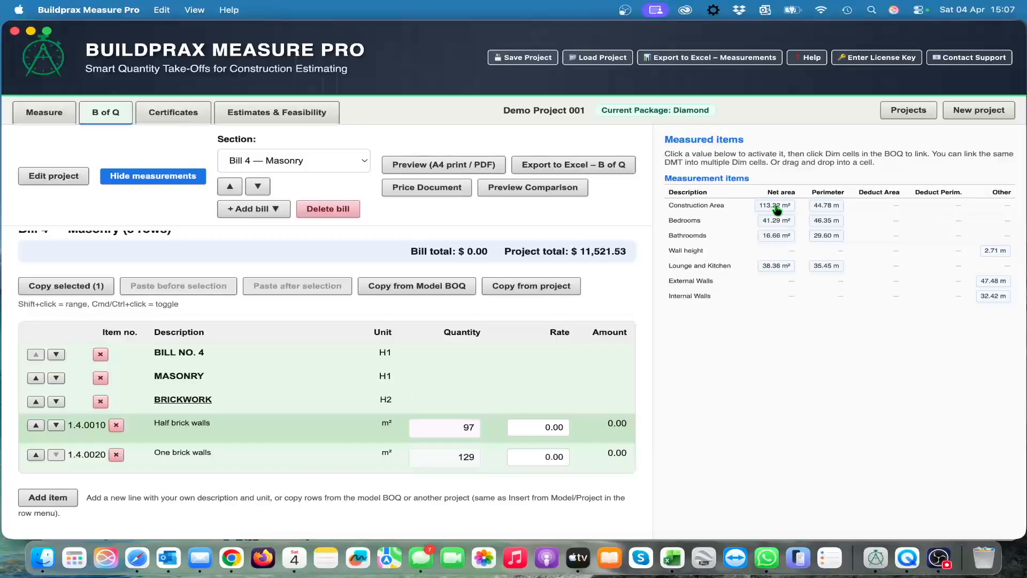
pyautogui.click(44, 112)
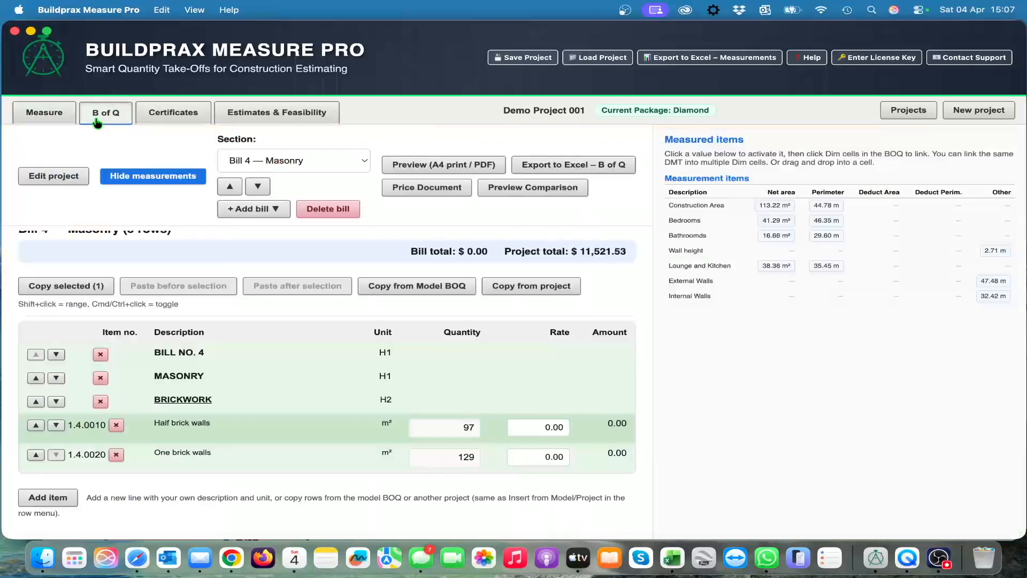
pyautogui.click(105, 112)
pyautogui.click(39, 117)
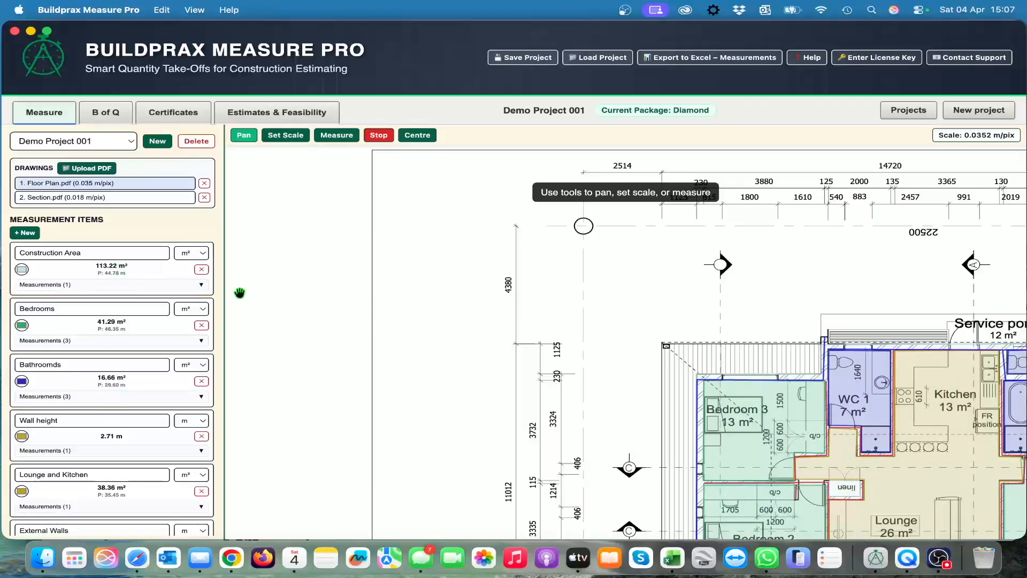
pyautogui.moveTo(767, 319)
pyautogui.mouseDown()
pyautogui.moveTo(517, 258)
pyautogui.moveTo(512, 238)
pyautogui.mouseUp()
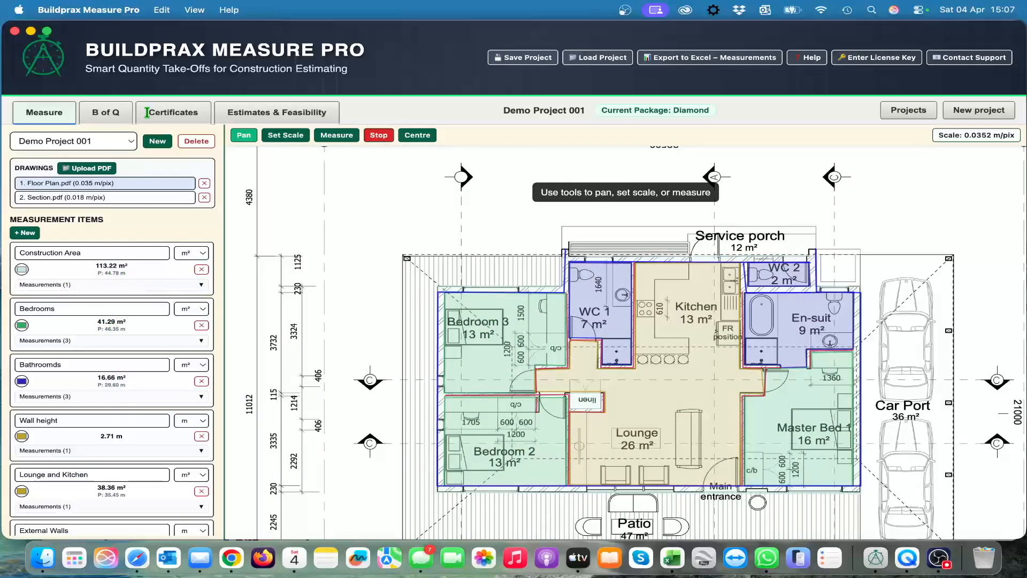
pyautogui.click(105, 112)
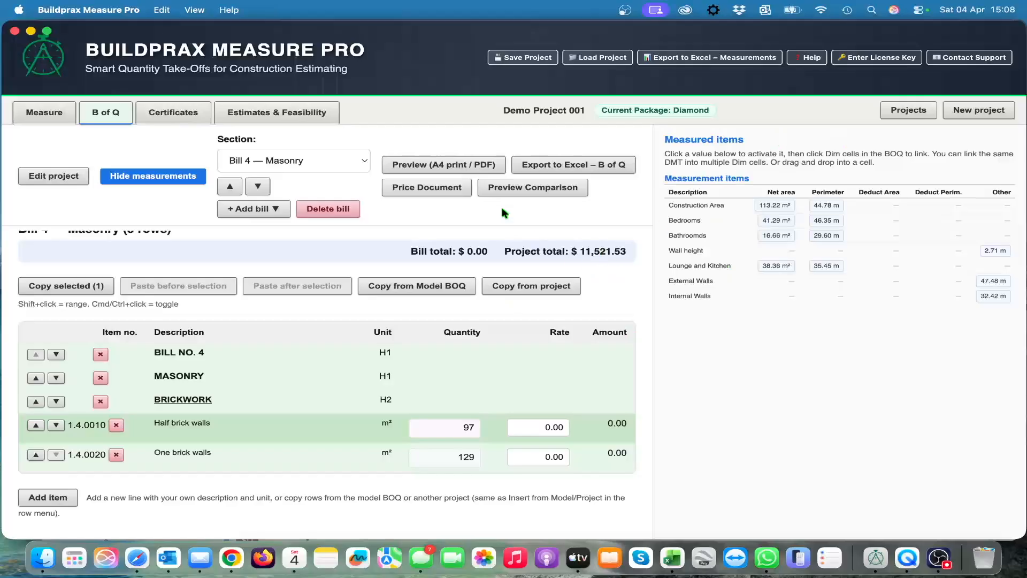
# Step: Hide the measured items and review the bill's Cover section, including its format settings and project details
pyautogui.click(158, 177)
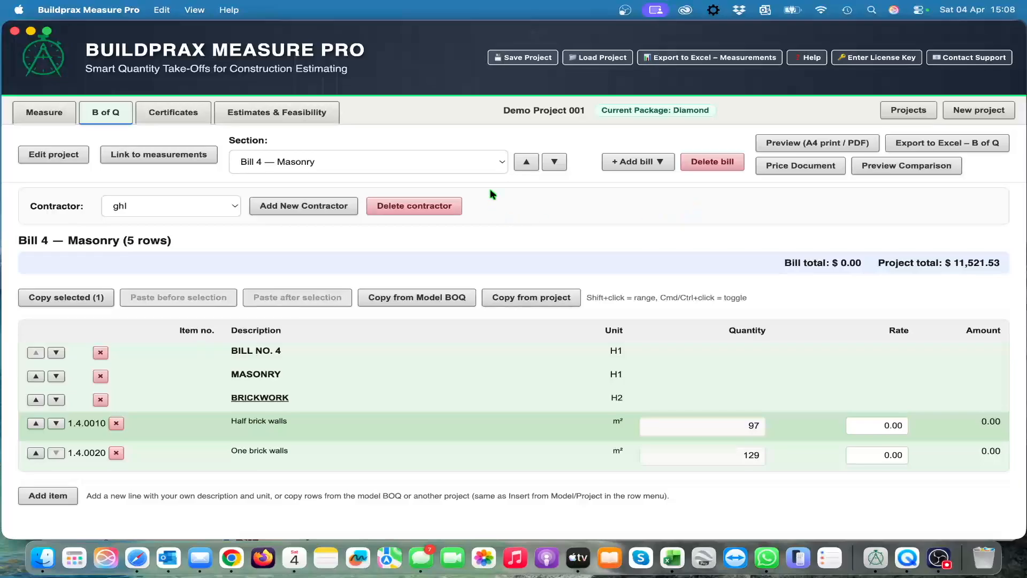
pyautogui.click(502, 170)
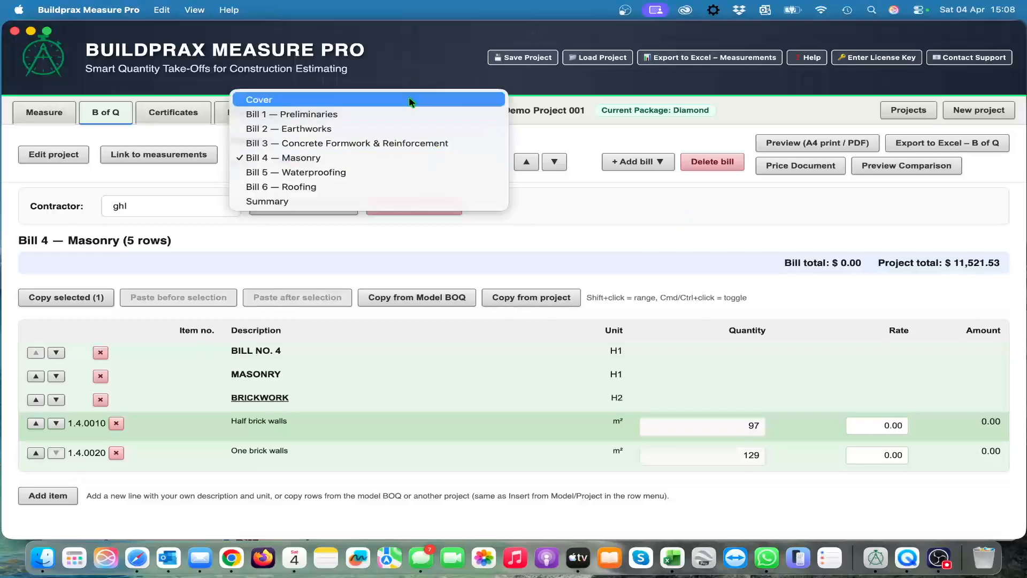
pyautogui.click(409, 100)
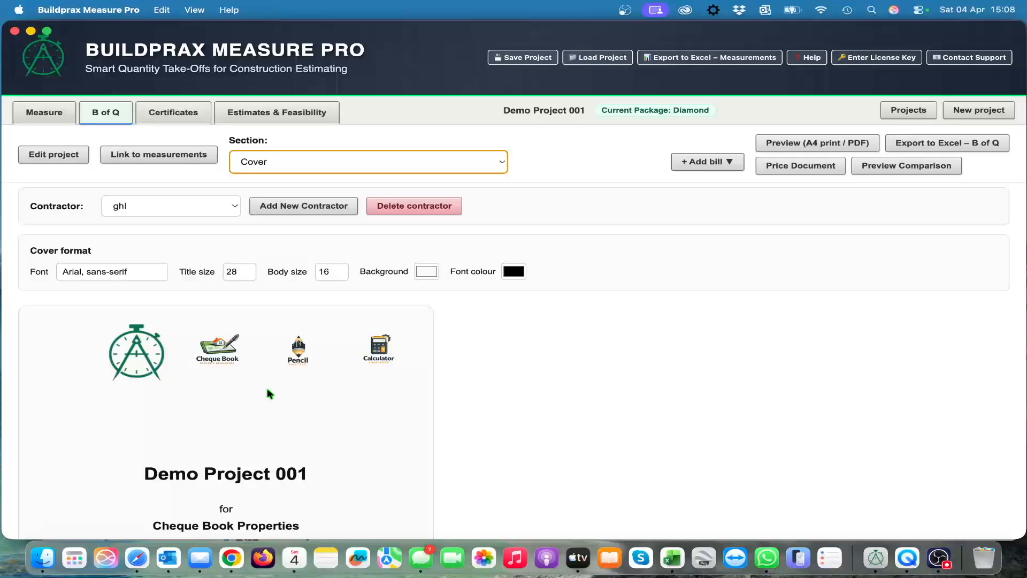
pyautogui.scroll(-5, 309, 402)
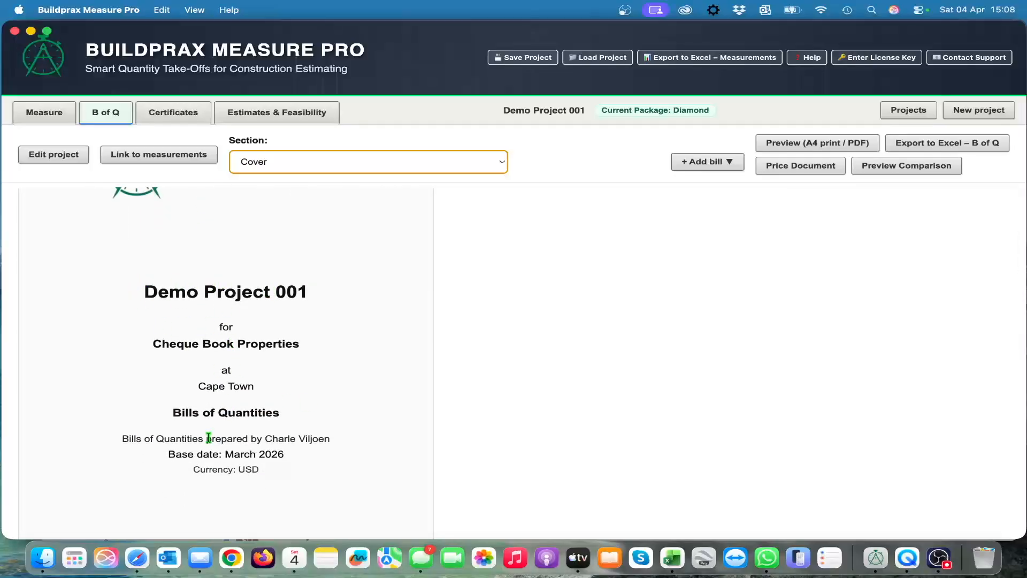
pyautogui.scroll(5, 223, 454)
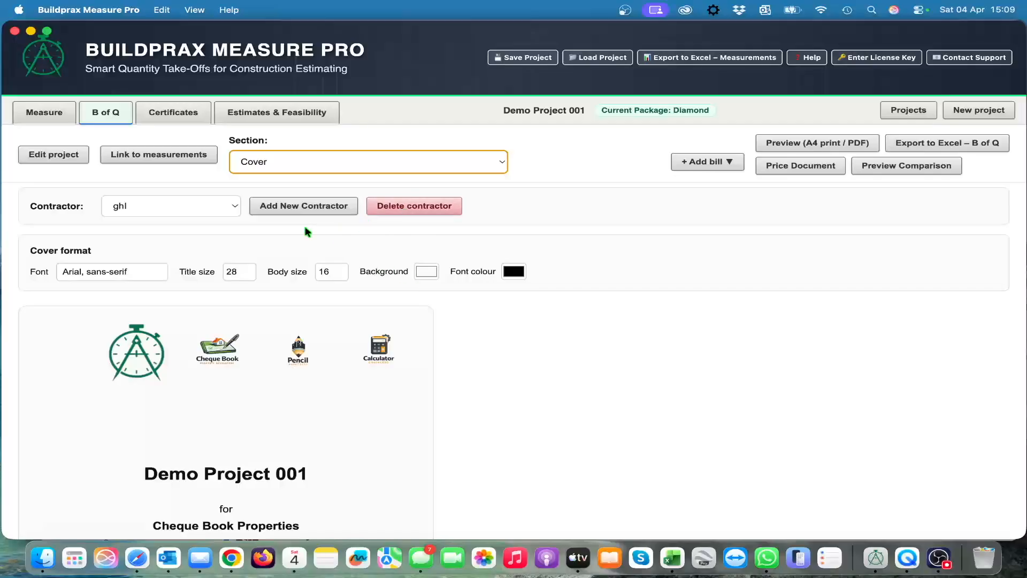
# Step: Switch to Bill 1 — Preliminaries and examine the A4 print preview from the cover through the bills to the summary of all bills
pyautogui.click(500, 164)
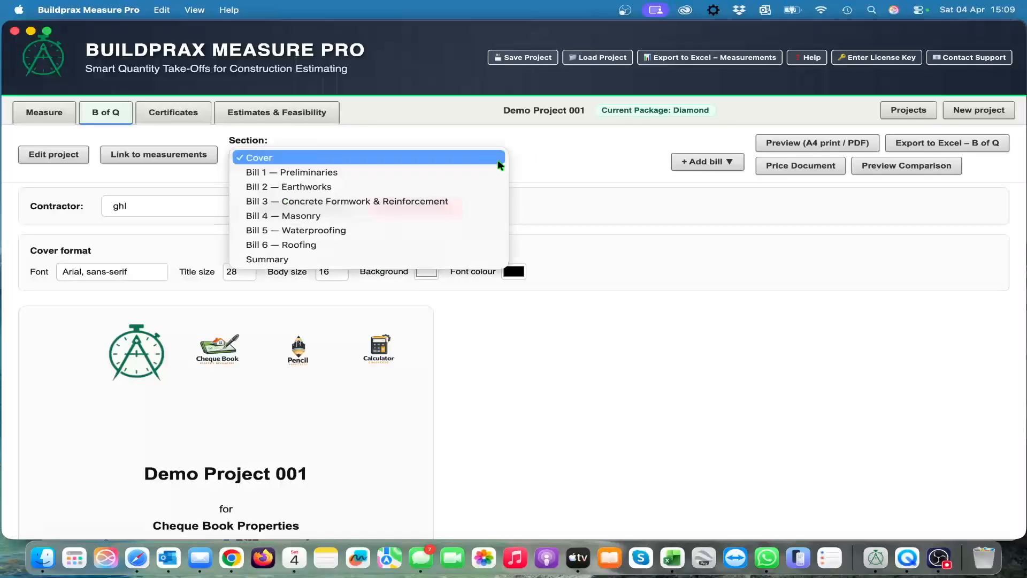
pyautogui.click(464, 172)
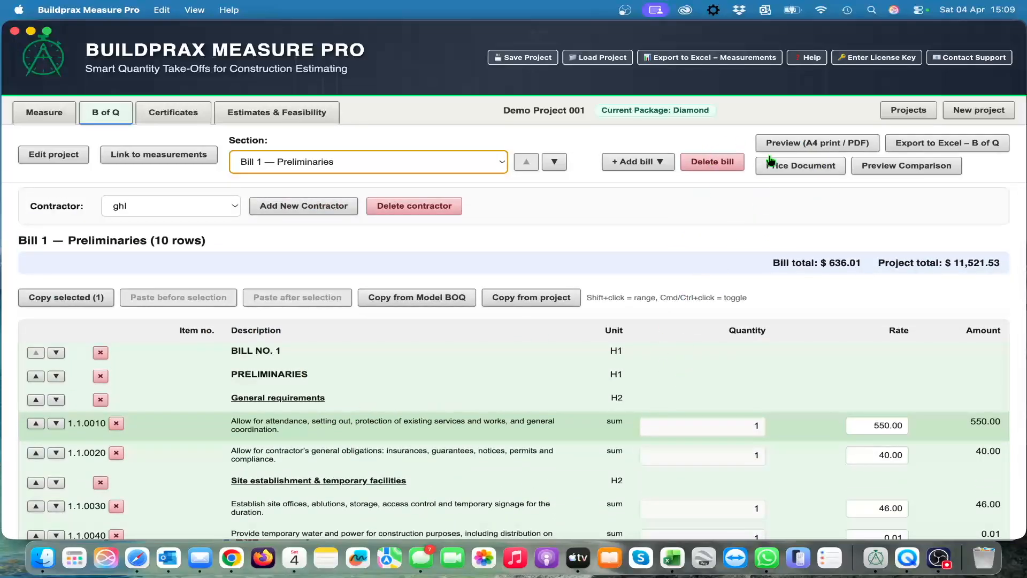
pyautogui.click(807, 145)
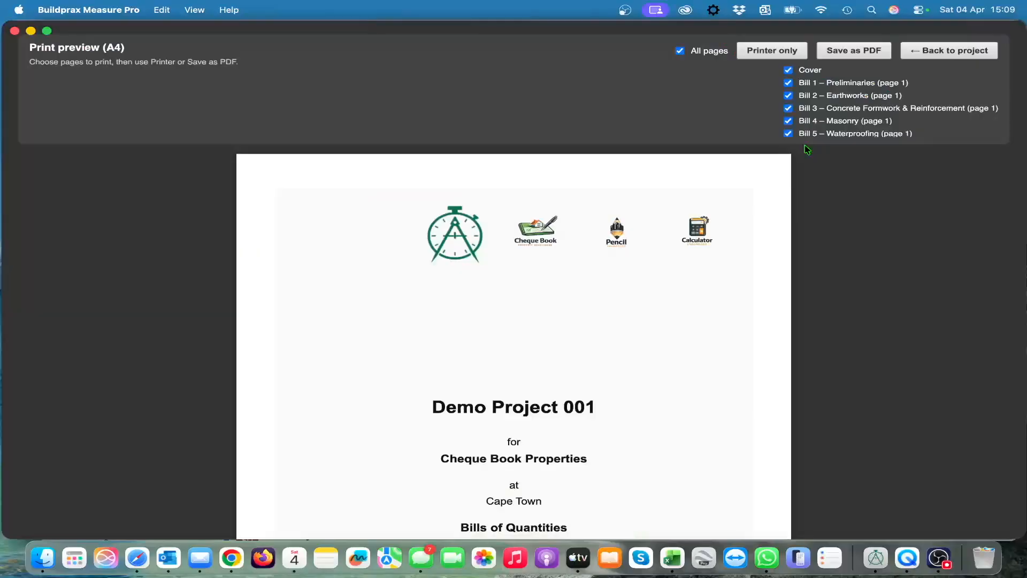
pyautogui.scroll(-20, 470, 411)
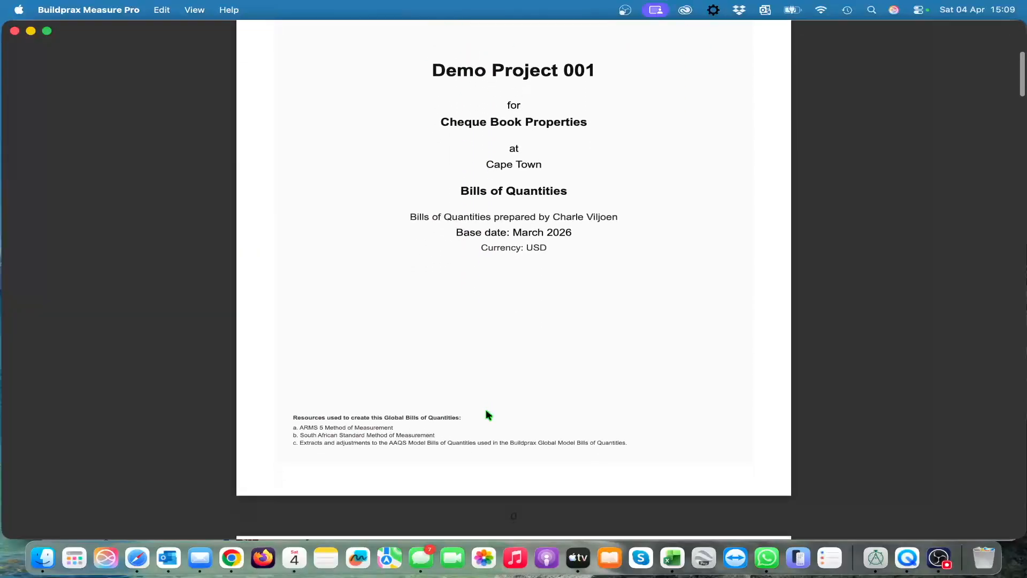
pyautogui.scroll(5, 487, 414)
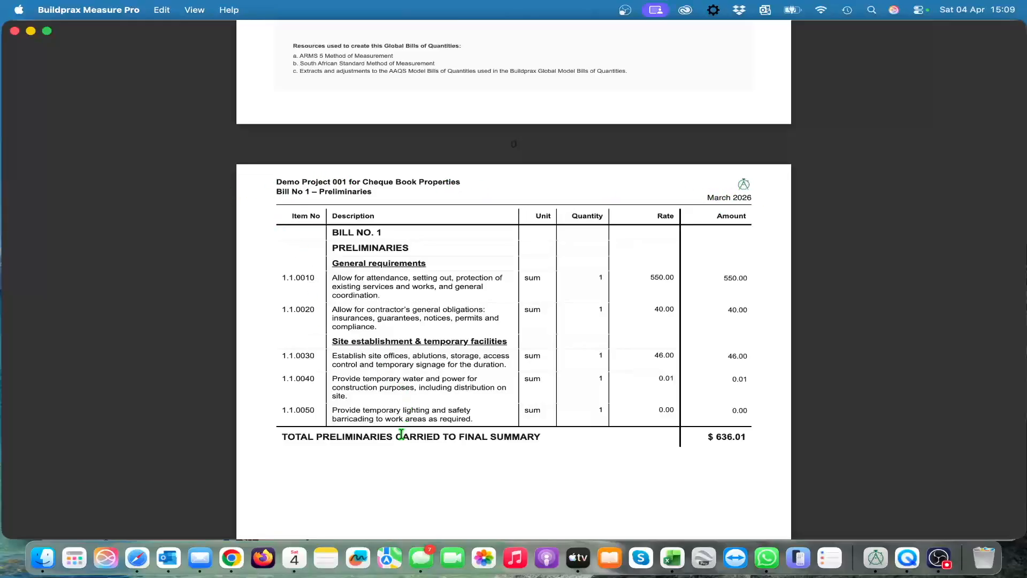
pyautogui.scroll(-1, 416, 465)
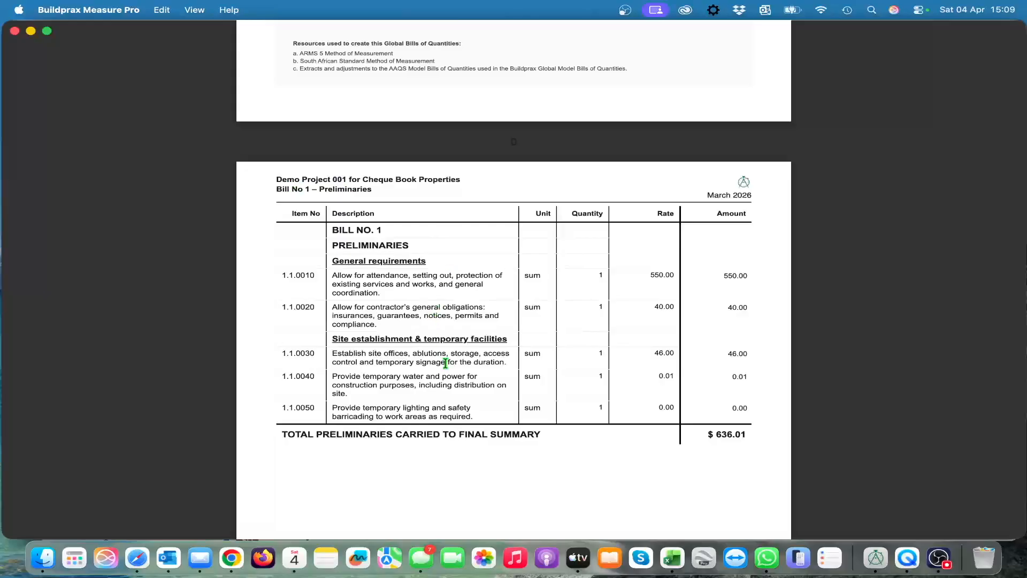
pyautogui.scroll(-15, 445, 363)
pyautogui.scroll(-20, 455, 424)
pyautogui.scroll(5, 455, 425)
pyautogui.scroll(-20, 456, 426)
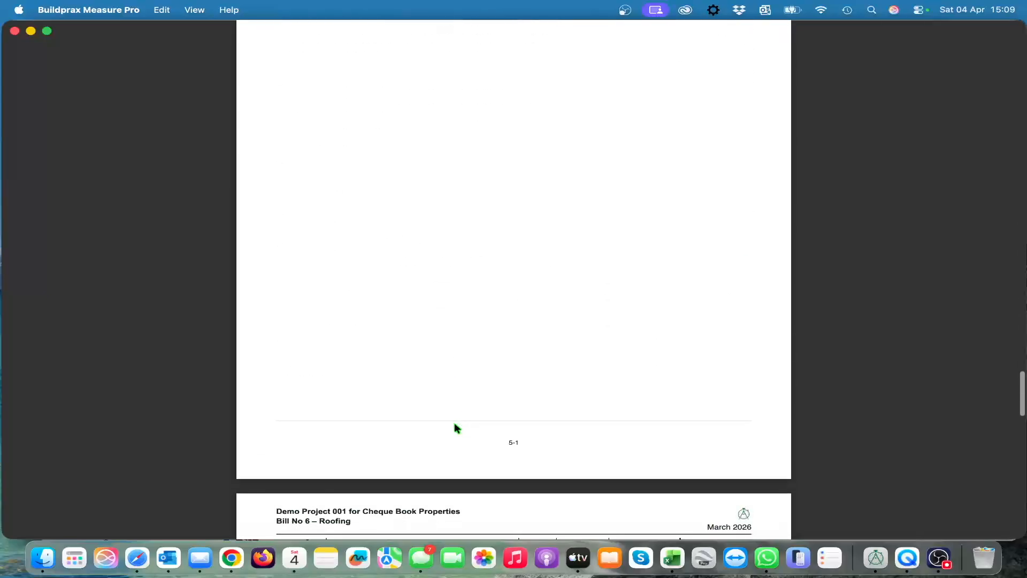
pyautogui.scroll(-20, 456, 428)
pyautogui.scroll(10, 457, 427)
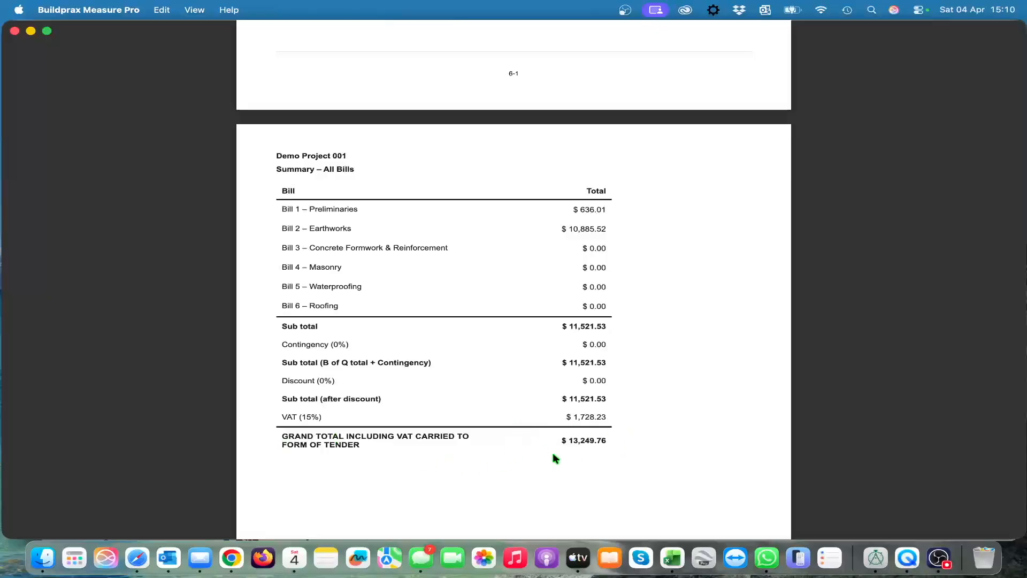
# Step: Go back to the start of the print preview and return to the project
pyautogui.scroll(3, 518, 372)
pyautogui.scroll(20, 519, 376)
pyautogui.scroll(20, 518, 376)
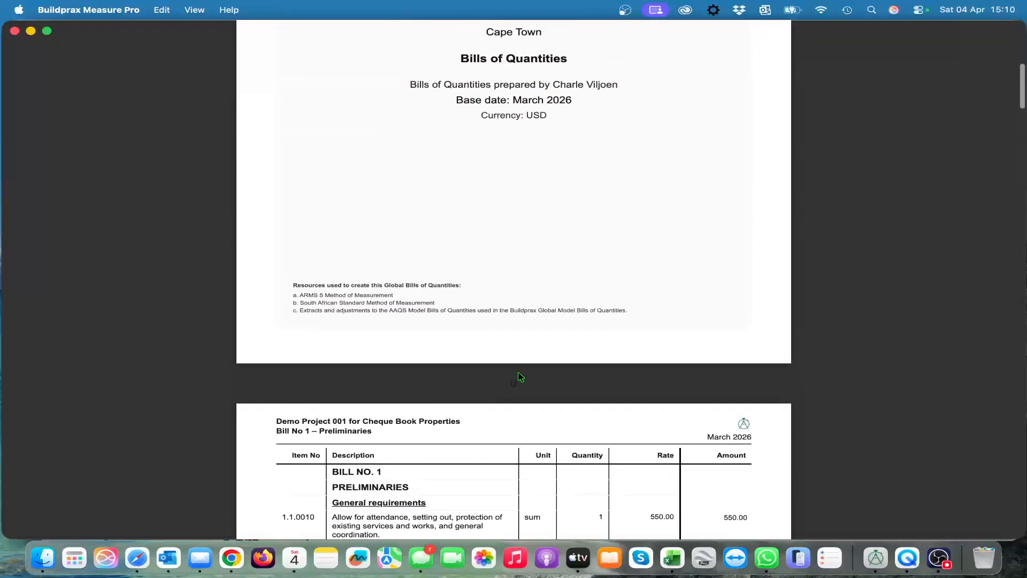
pyautogui.scroll(15, 519, 373)
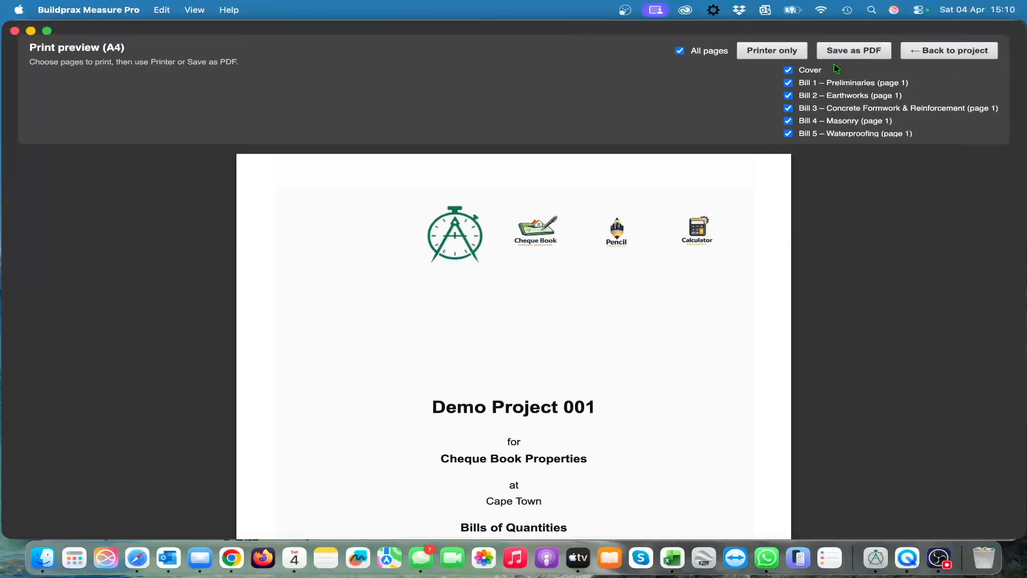
pyautogui.click(951, 52)
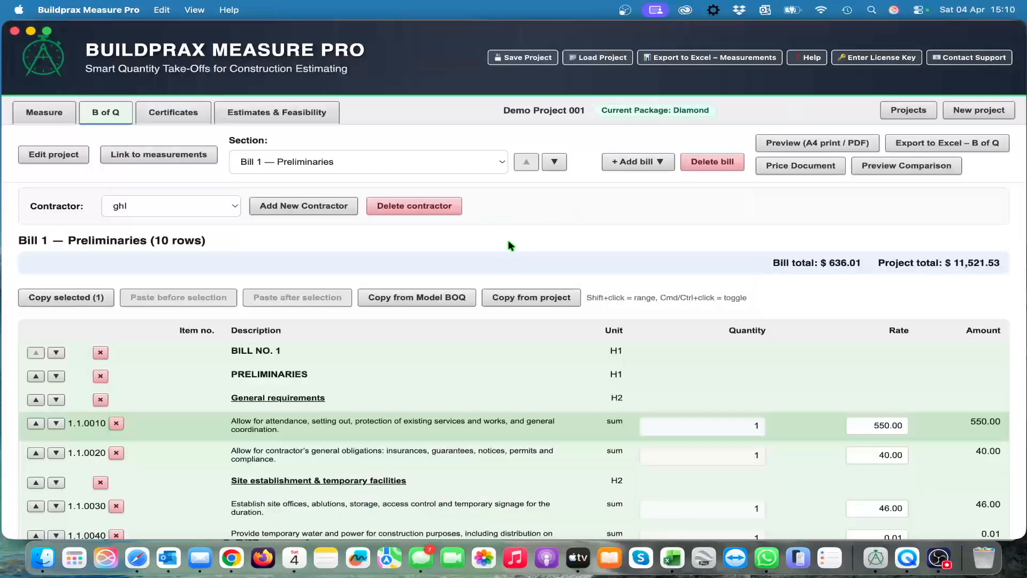
# Step: Look through the Preliminaries items and check the list of contractors, keeping ghl selected
pyautogui.scroll(-1, 510, 240)
pyautogui.scroll(1, 511, 242)
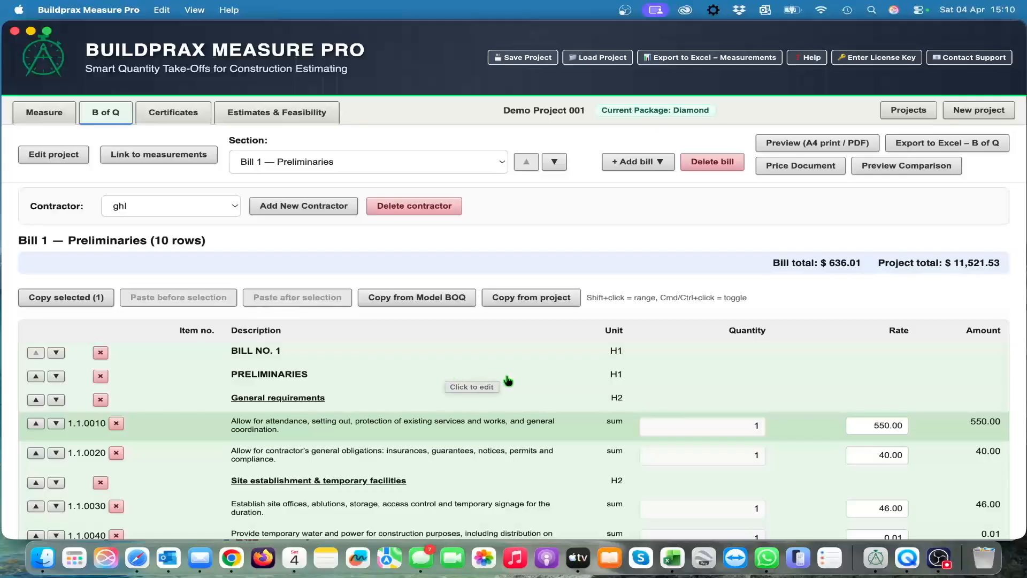
pyautogui.scroll(-2, 704, 386)
pyautogui.scroll(2, 705, 387)
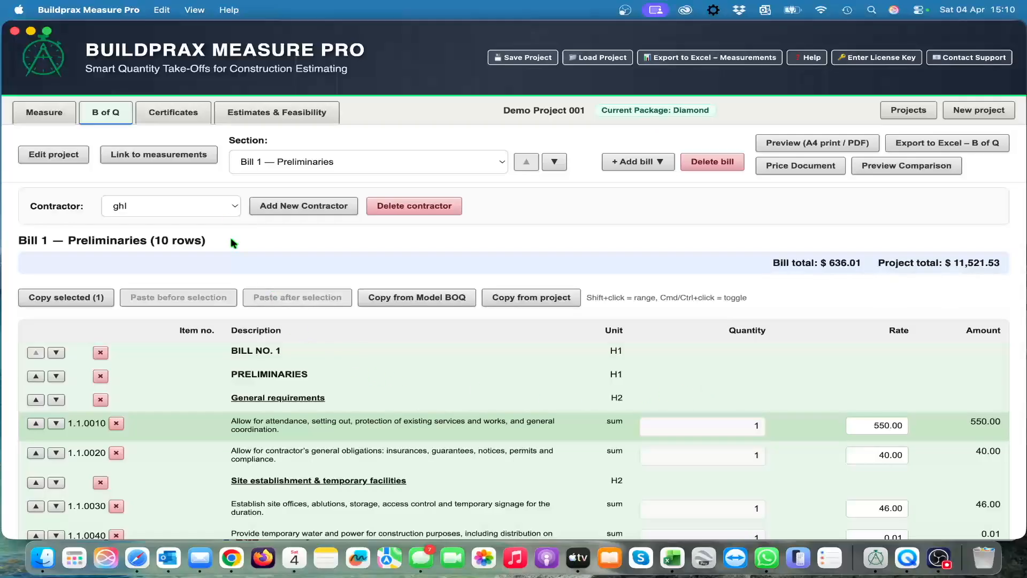
pyautogui.click(233, 207)
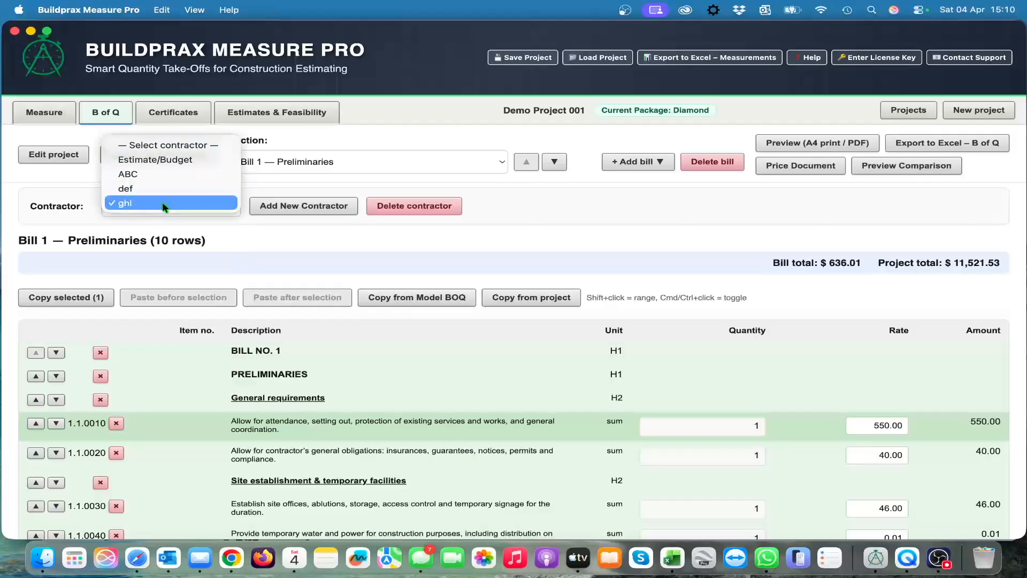
pyautogui.click(256, 239)
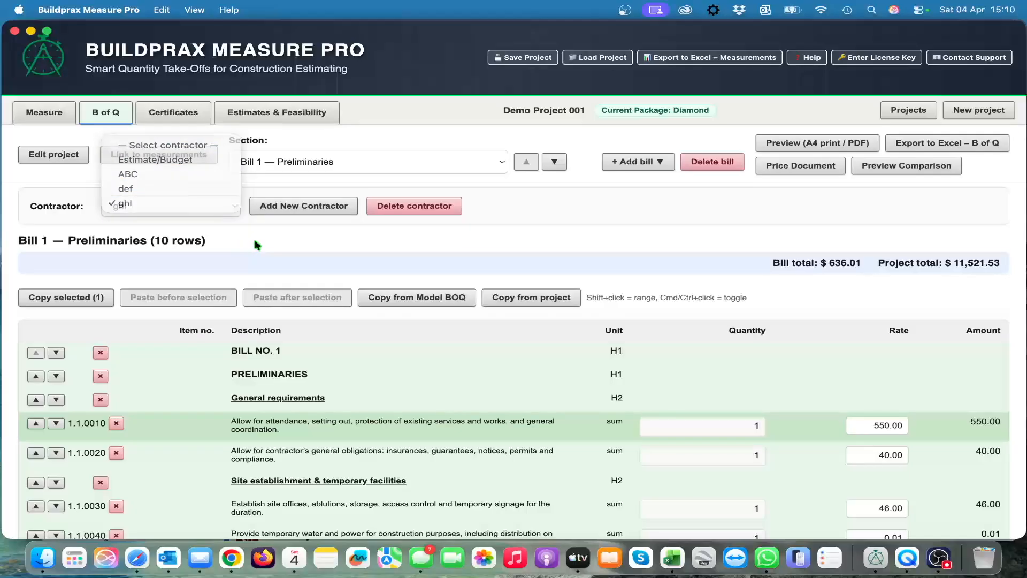
# Step: Add a new contractor named klm to the bill of quantities
pyautogui.click(309, 208)
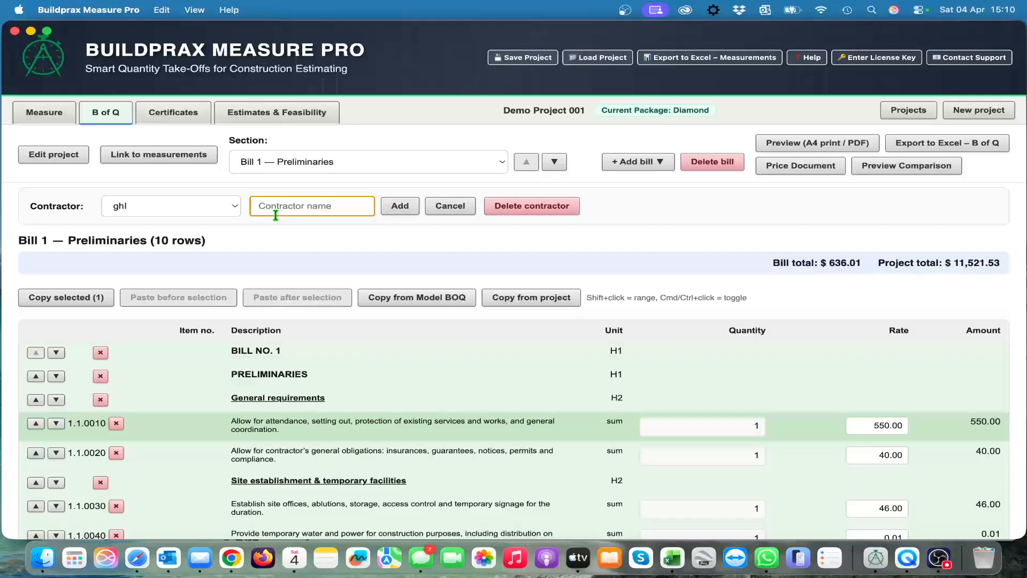
pyautogui.write('klm')
pyautogui.click(400, 206)
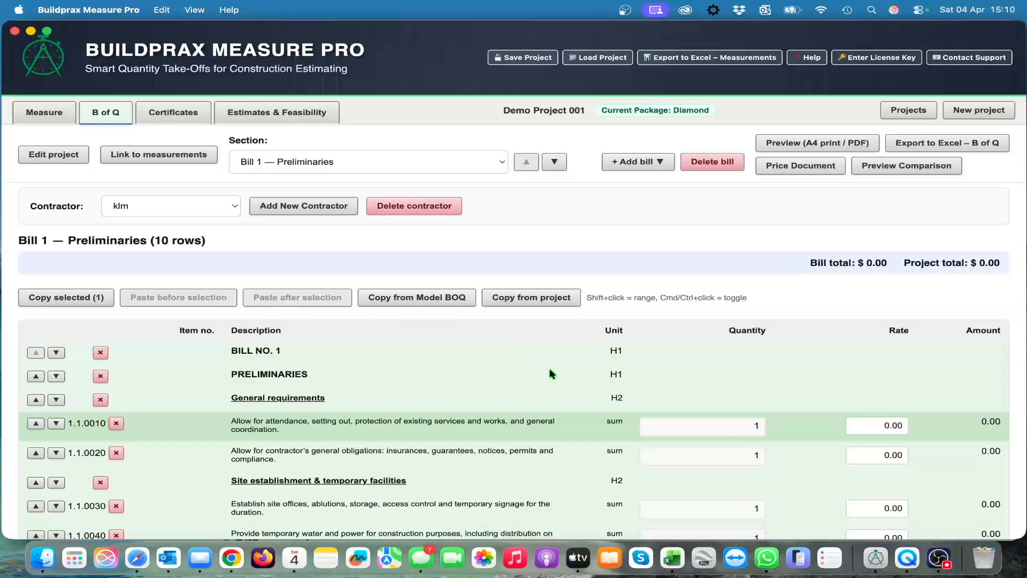
# Step: Check the Preliminaries rates for klm and start pricing the document from the first item
pyautogui.scroll(-1, 689, 395)
pyautogui.scroll(1, 689, 396)
pyautogui.scroll(-1, 688, 396)
pyautogui.scroll(1, 688, 397)
pyautogui.click(800, 166)
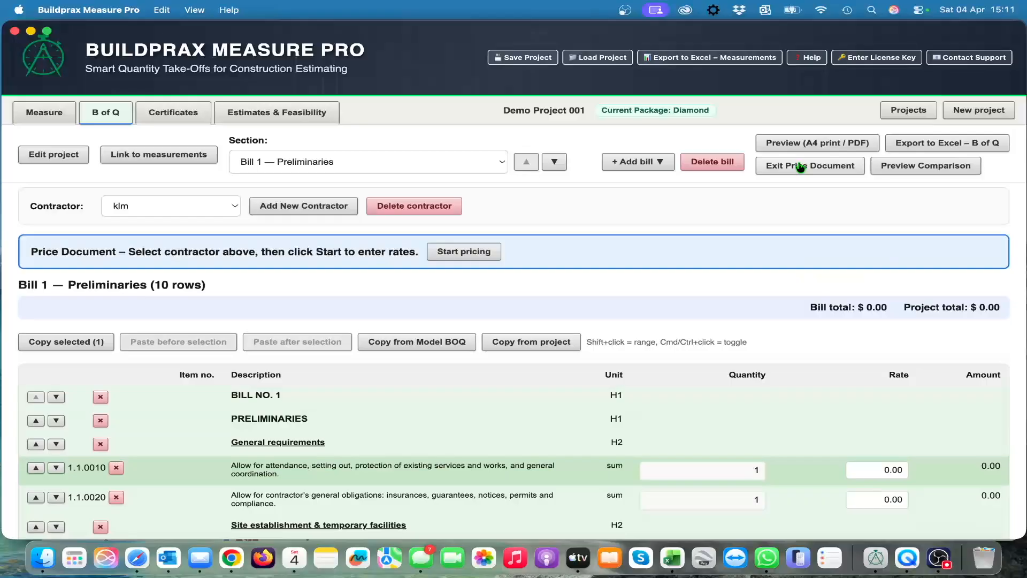
pyautogui.click(464, 253)
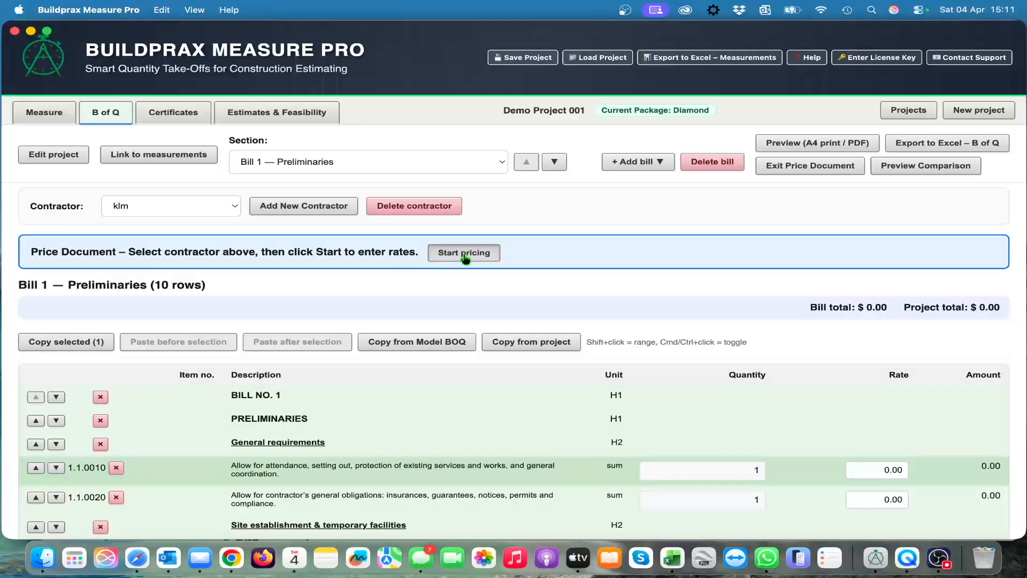
pyautogui.scroll(-3, 695, 426)
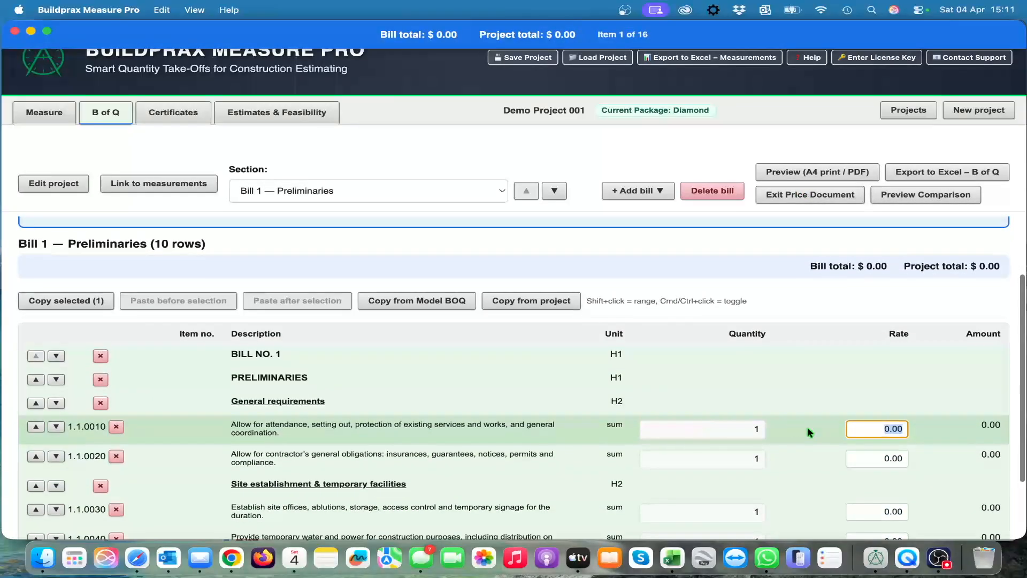
# Step: Set the five Preliminaries rates, items 1.1.0010 to 1.1.0050, to 50, 30, 40, 30 and 40, and continue to Bill 2 — Earthworks
pyautogui.write('50')
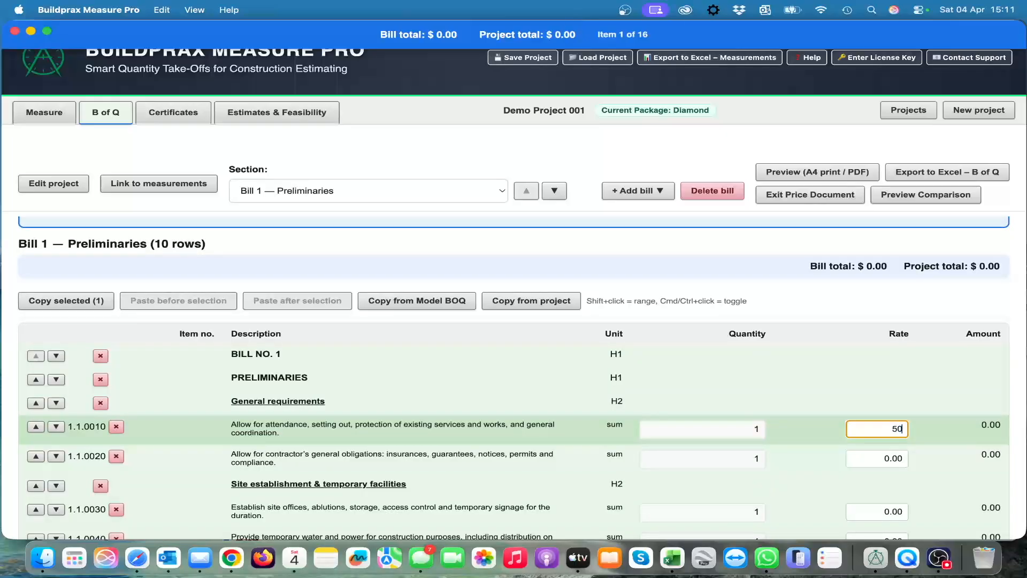
pyautogui.press('Tab')
pyautogui.write('3')
pyautogui.press('Tab')
pyautogui.write('40')
pyautogui.press('Tab')
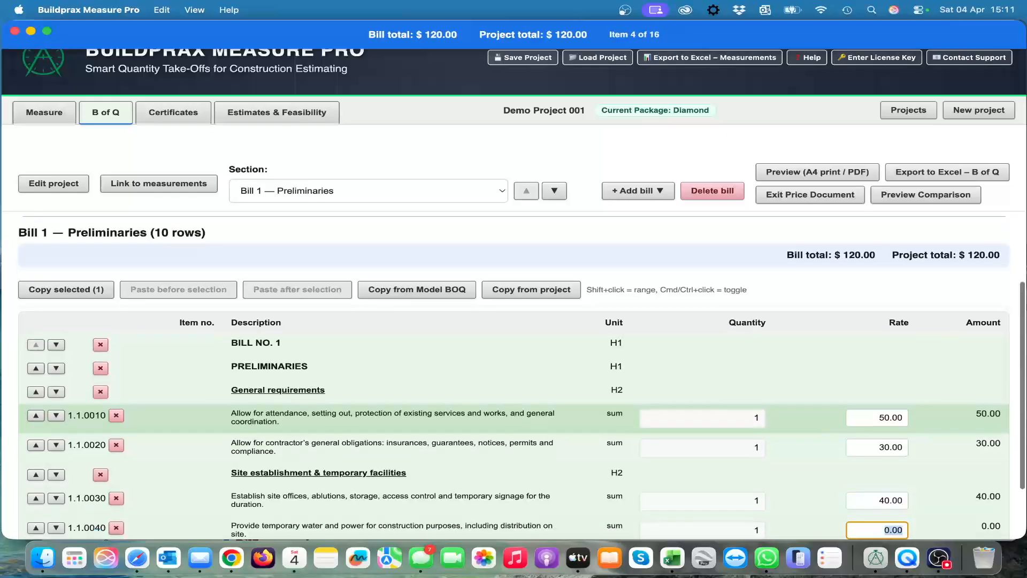
pyautogui.write('30')
pyautogui.press('Tab')
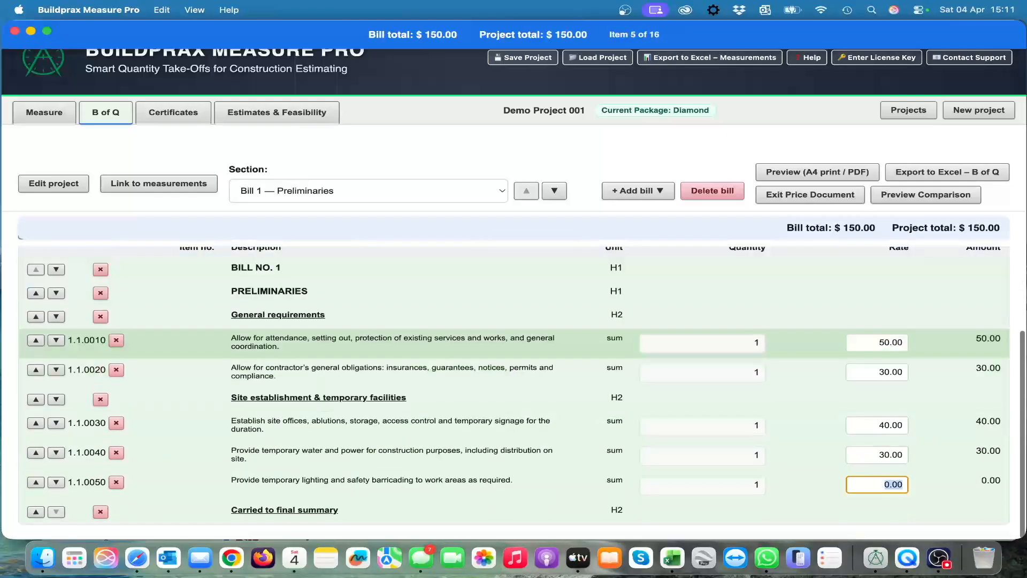
pyautogui.write('40')
pyautogui.press('Tab')
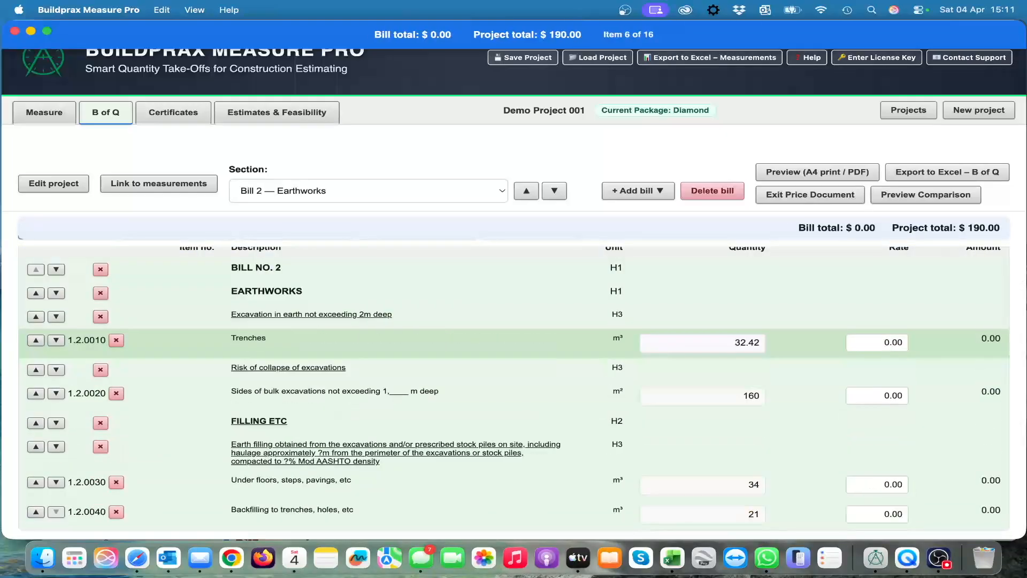
# Step: Set the Earthworks rates to 50 for Trenches and 30 for Sides of bulk excavations
pyautogui.scroll(-2, 776, 477)
pyautogui.scroll(2, 776, 477)
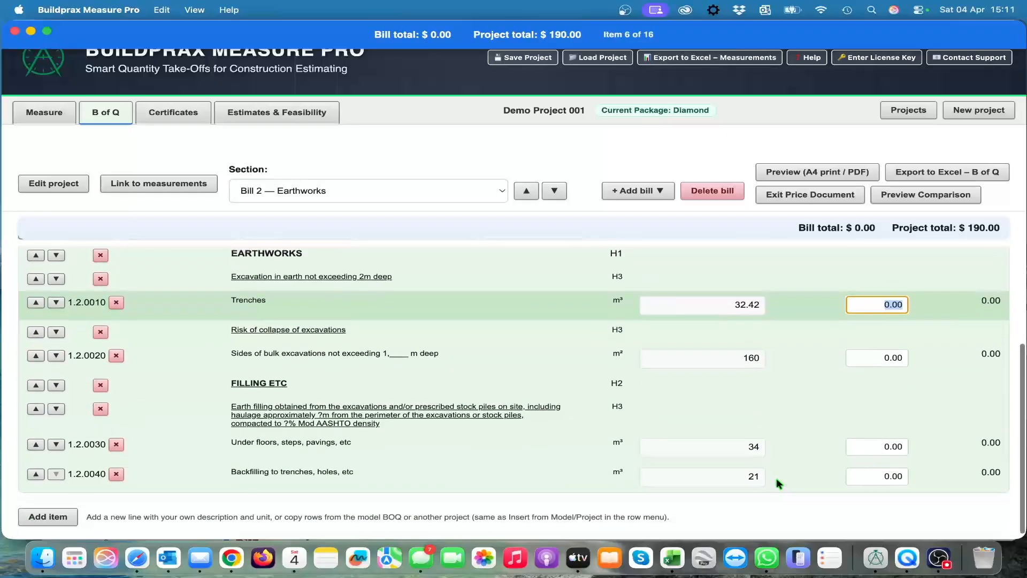
pyautogui.write('50')
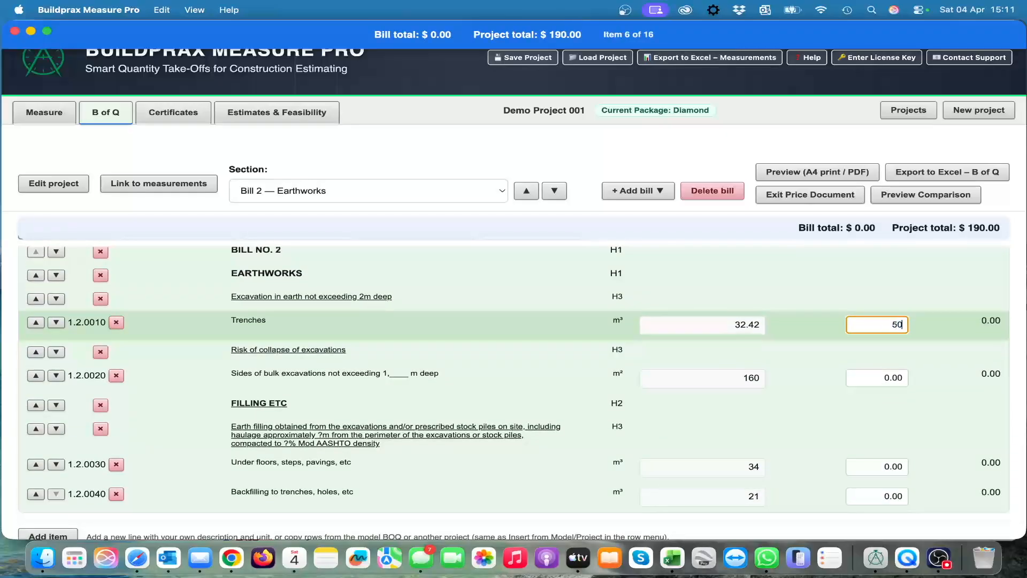
pyautogui.press('Tab')
pyautogui.write('3')
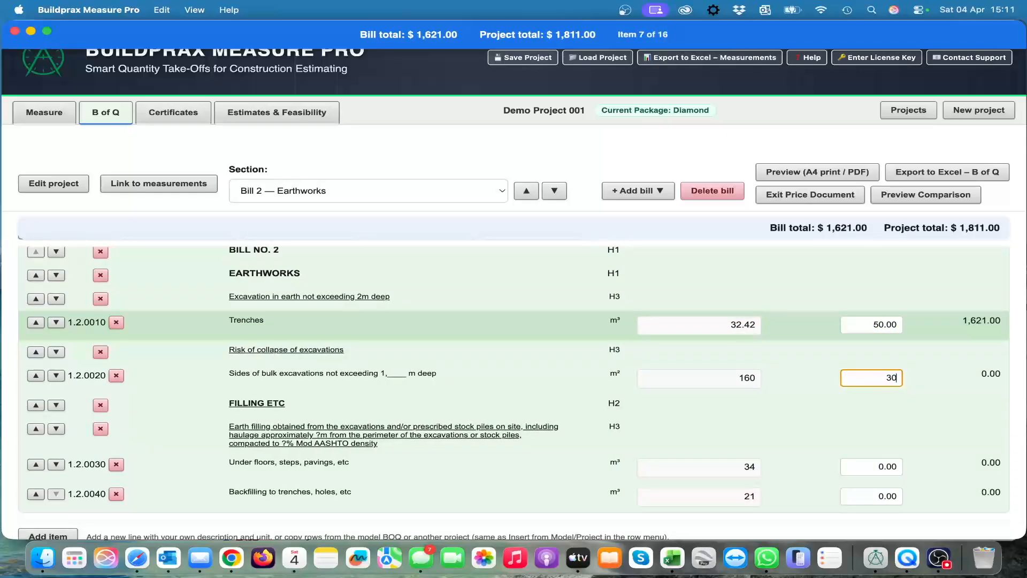
pyautogui.write('0')
pyautogui.press('Tab')
# Step: Finish pricing for klm with the remaining items unpriced and end the pricing of the document
pyautogui.scroll(5, 786, 447)
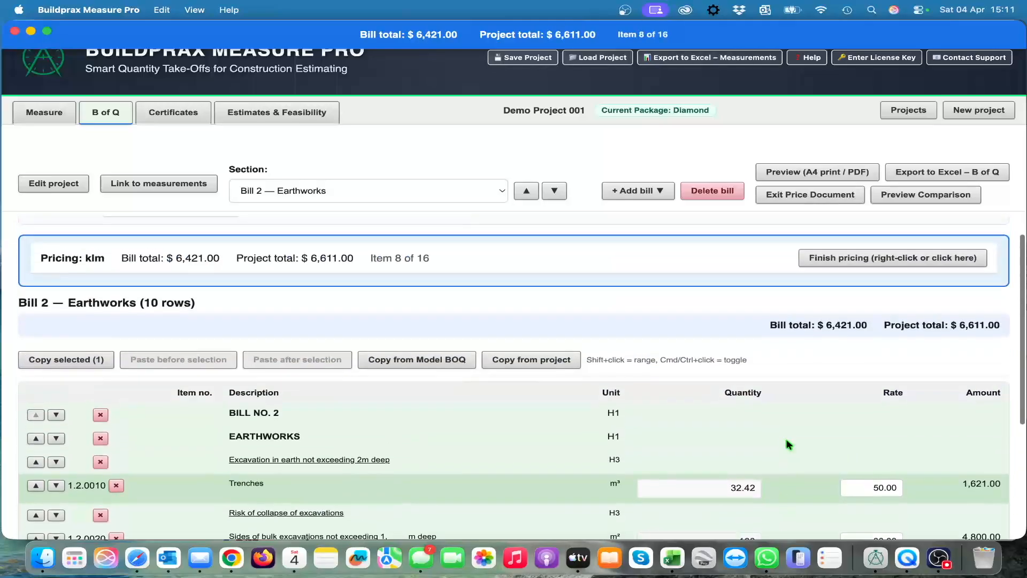
pyautogui.scroll(-4, 761, 465)
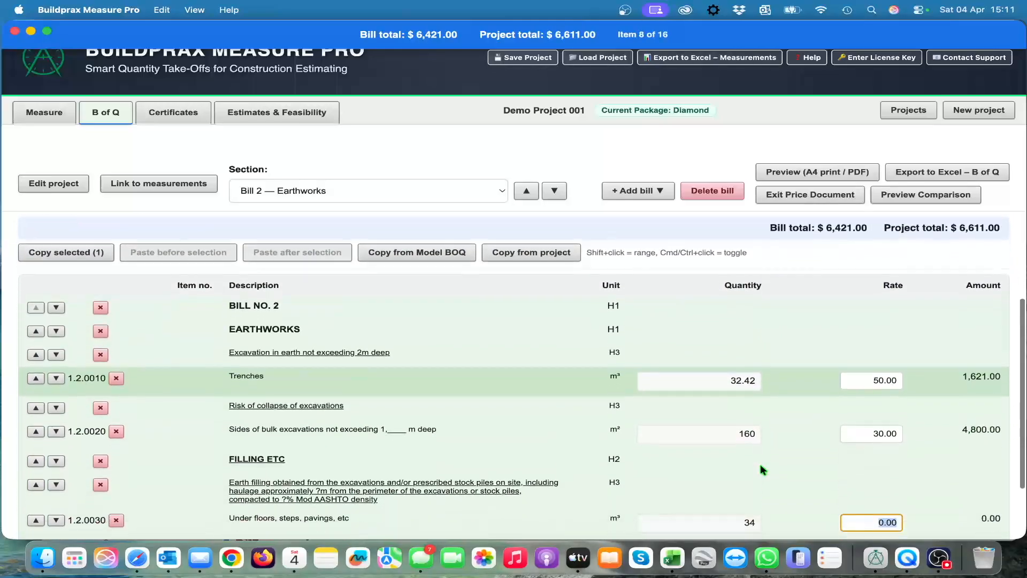
pyautogui.scroll(-2, 737, 406)
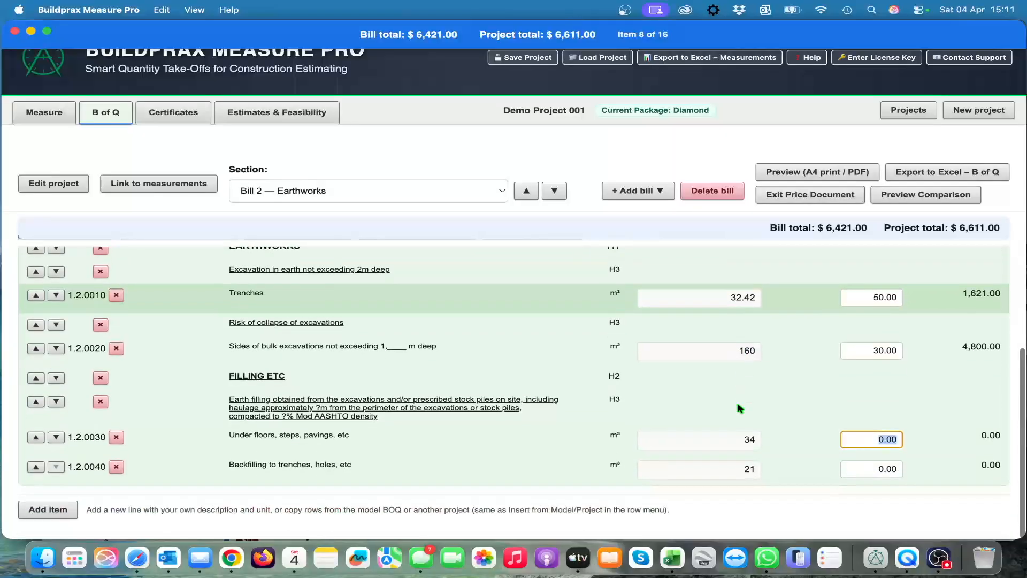
pyautogui.scroll(6, 737, 407)
pyautogui.click(883, 287)
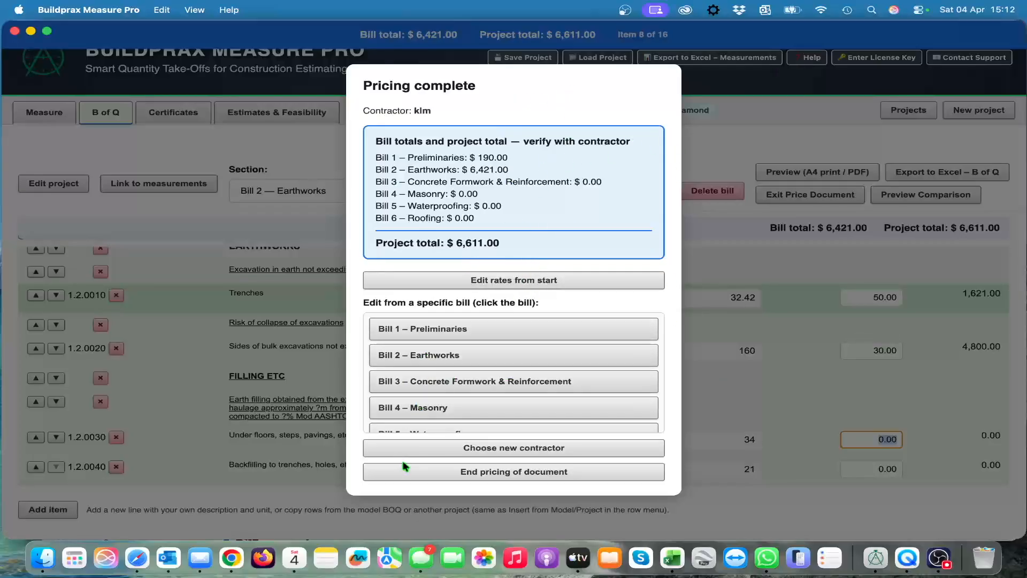
pyautogui.click(510, 474)
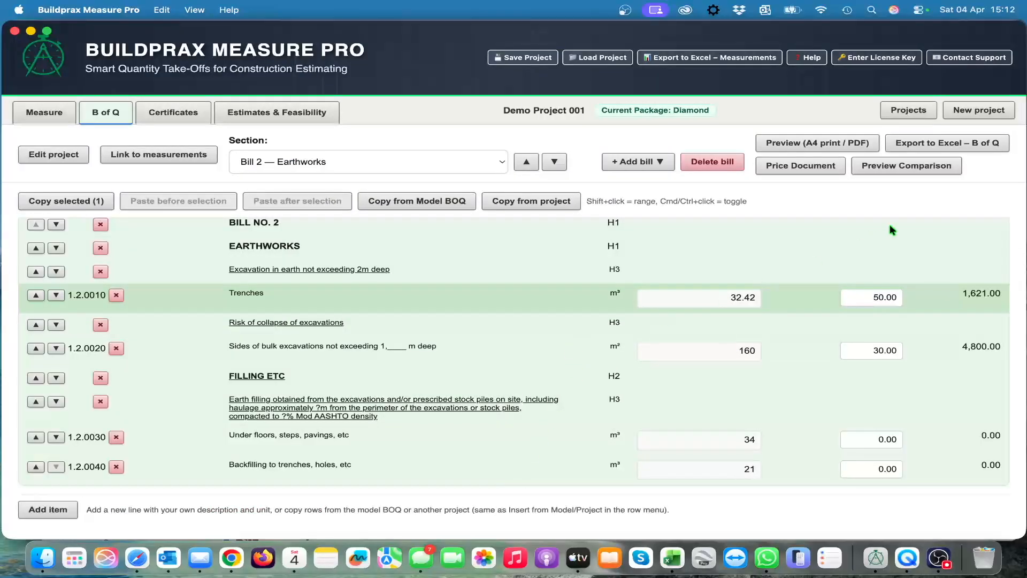
# Step: Open the tender comparison preview and compare the contractors' rates and totals with the Estimate/Budget across all bills
pyautogui.click(903, 167)
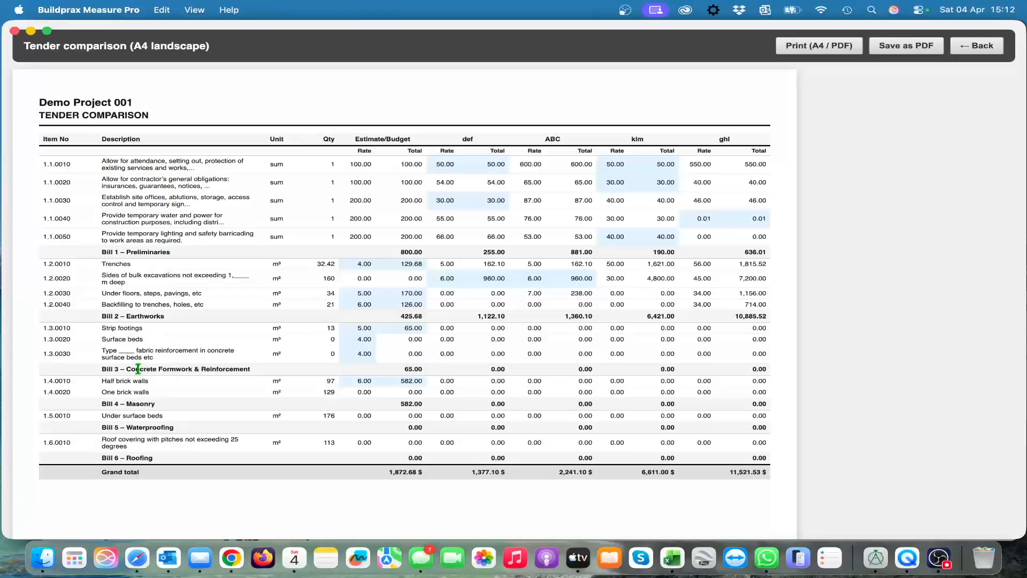
pyautogui.scroll(-1, 175, 437)
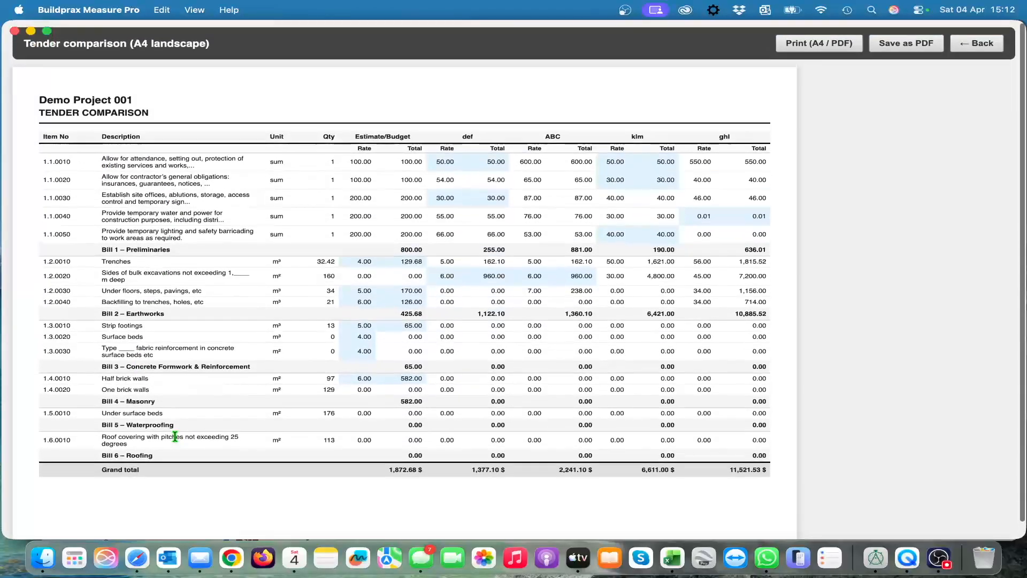
pyautogui.scroll(1, 283, 388)
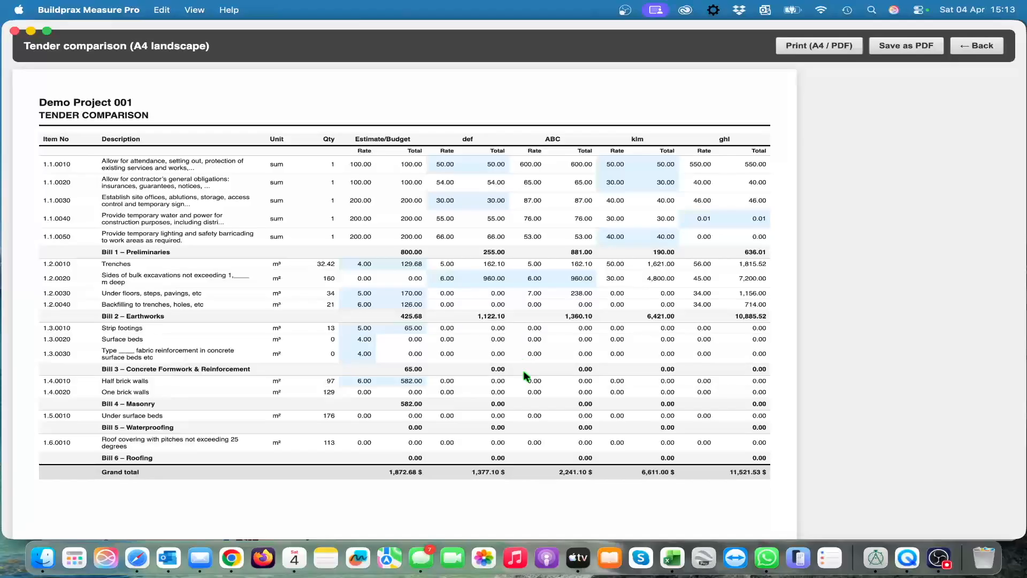
# Step: Look over the rest of the tender comparison and return to Bill 2 — Earthworks in the bill of quantities
pyautogui.scroll(-1, 526, 367)
pyautogui.scroll(1, 526, 366)
pyautogui.click(968, 49)
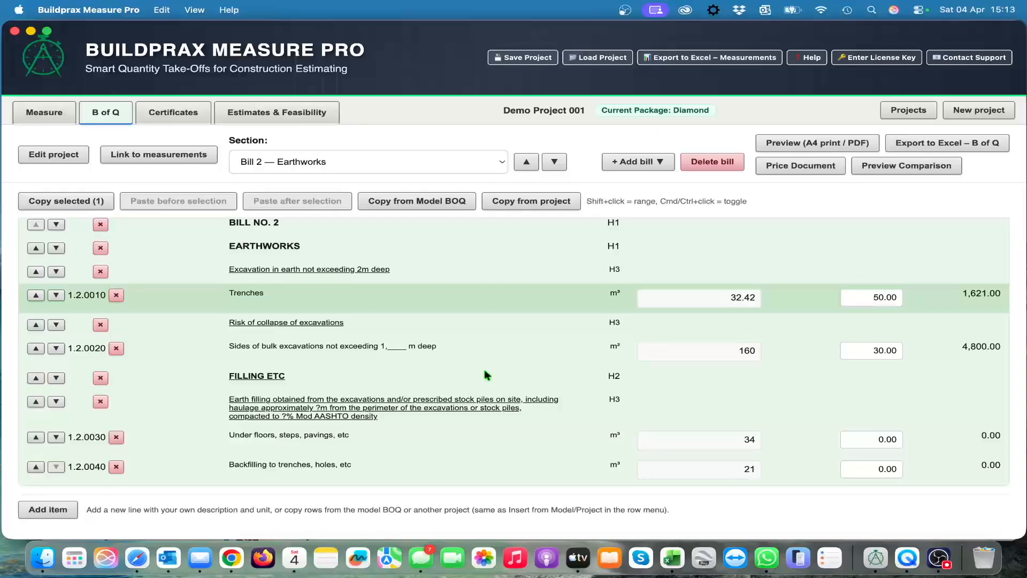
# Step: Move the Trenches item below the "Risk of collapse of excavations" heading, and restore the original row order
pyautogui.scroll(4, 498, 340)
pyautogui.scroll(-2, 500, 342)
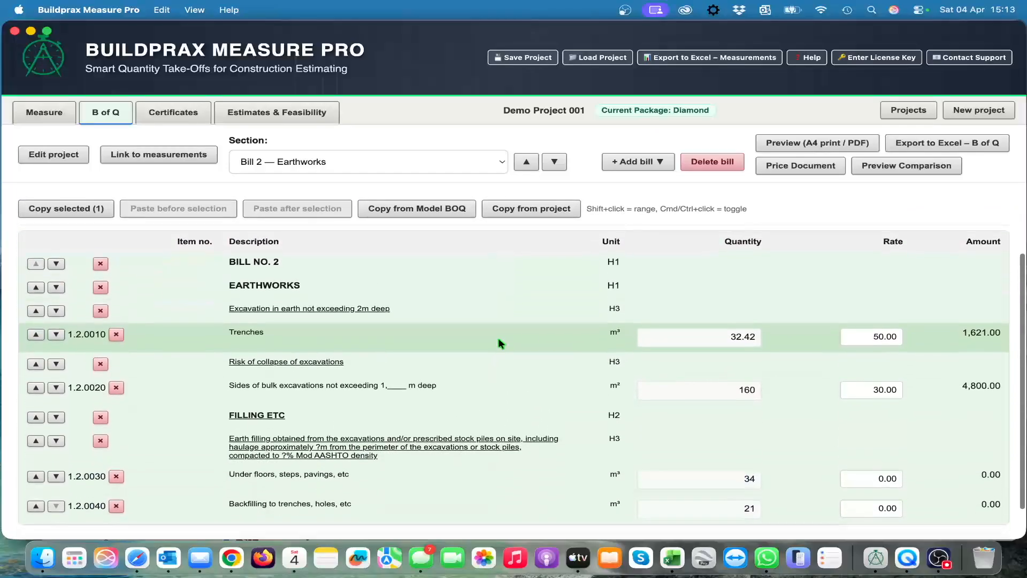
pyautogui.scroll(-1, 500, 342)
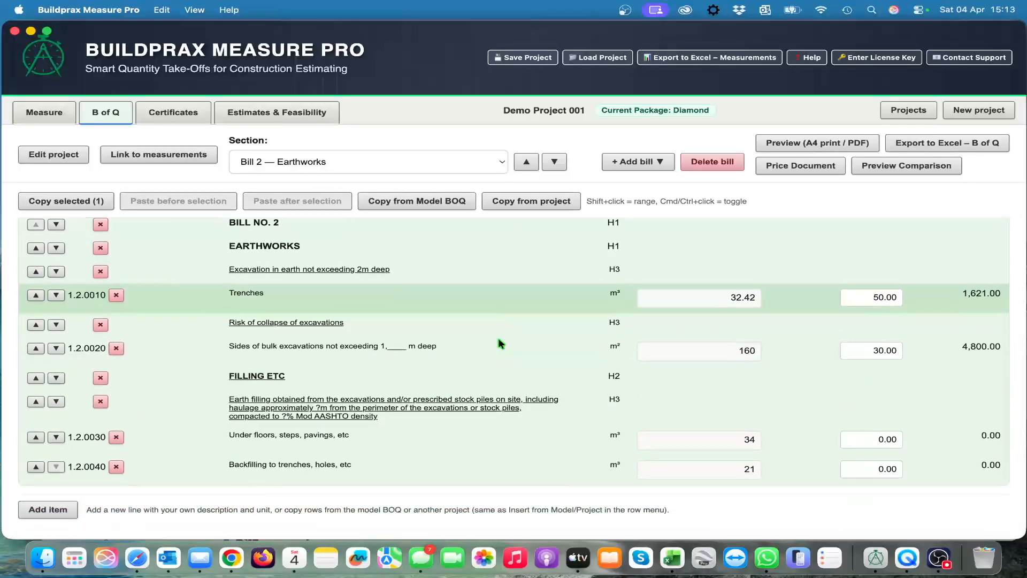
pyautogui.scroll(1, 500, 342)
pyautogui.scroll(1, 470, 303)
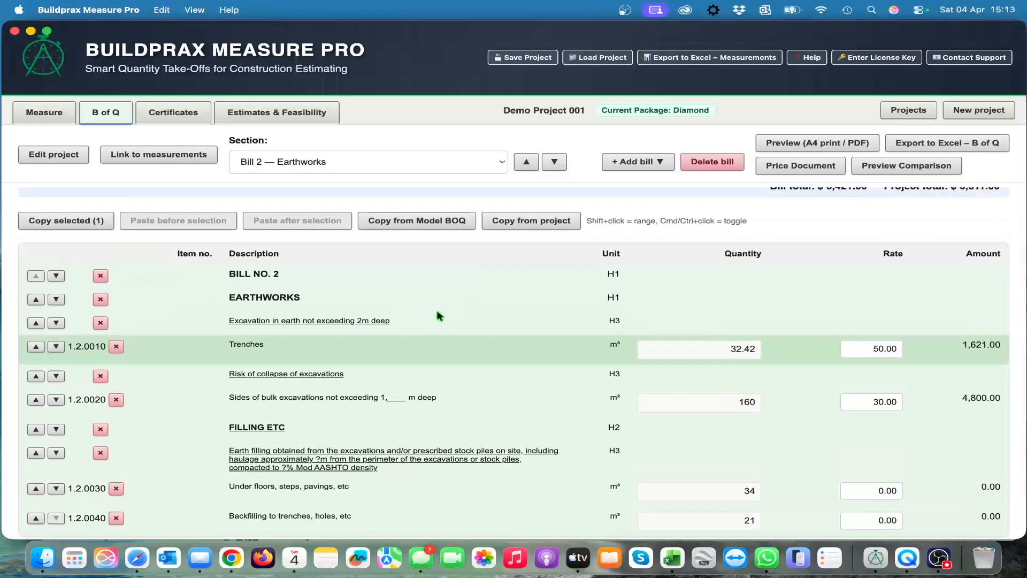
pyautogui.click(56, 347)
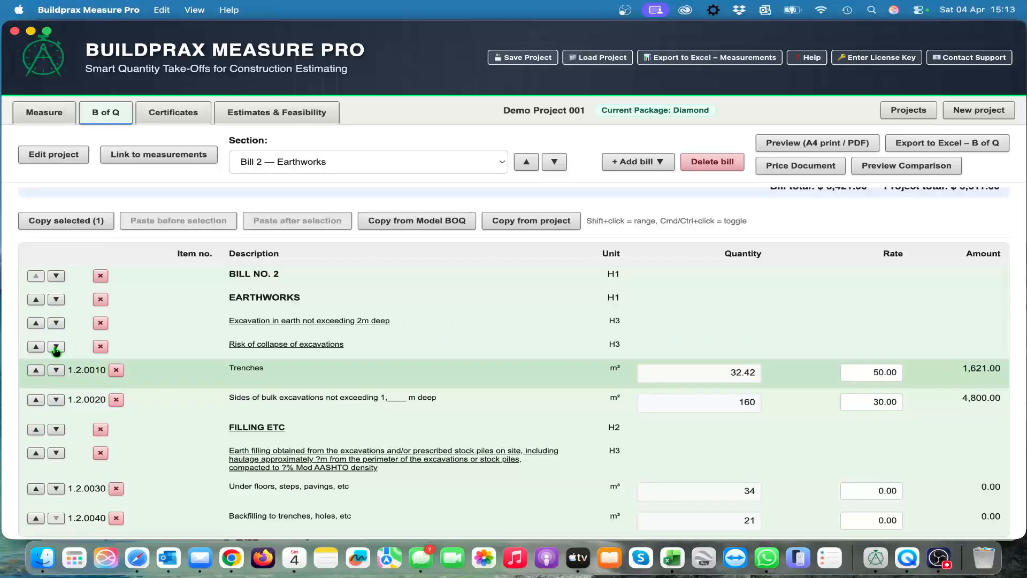
pyautogui.click(57, 346)
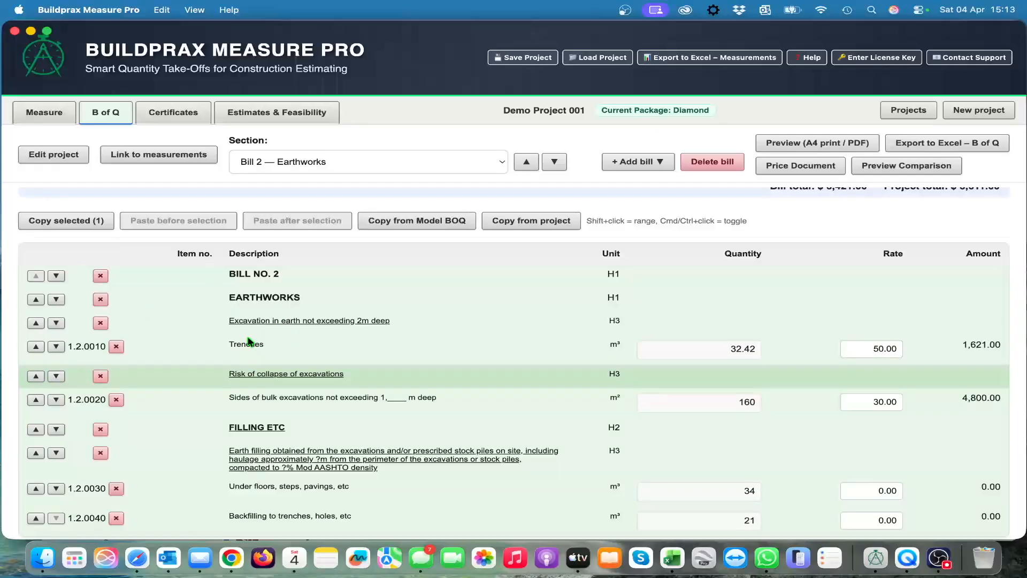
# Step: View the Trenches item's description and unit in its edit form, and cancel without changes
pyautogui.rightClick(248, 344)
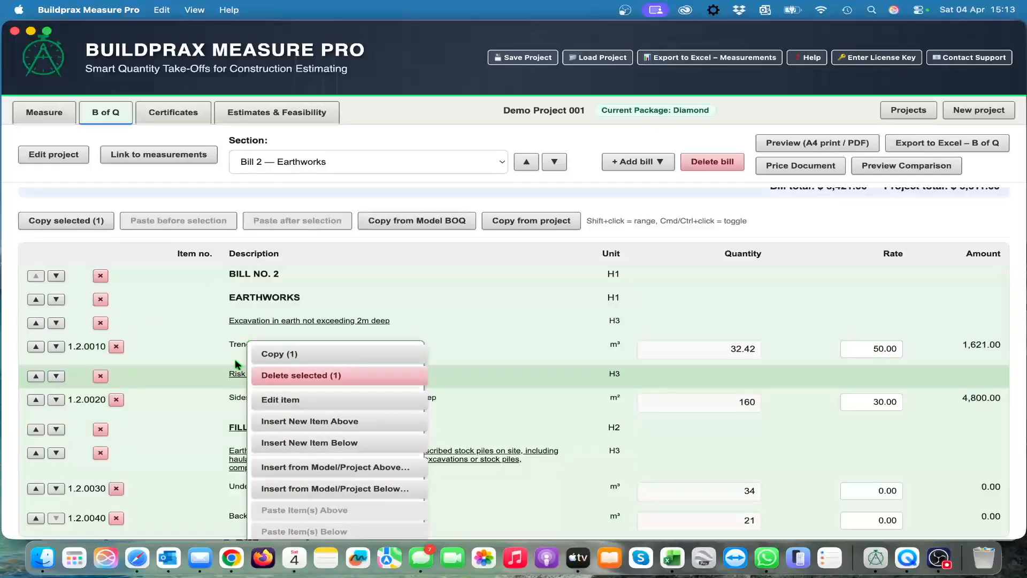
pyautogui.click(307, 396)
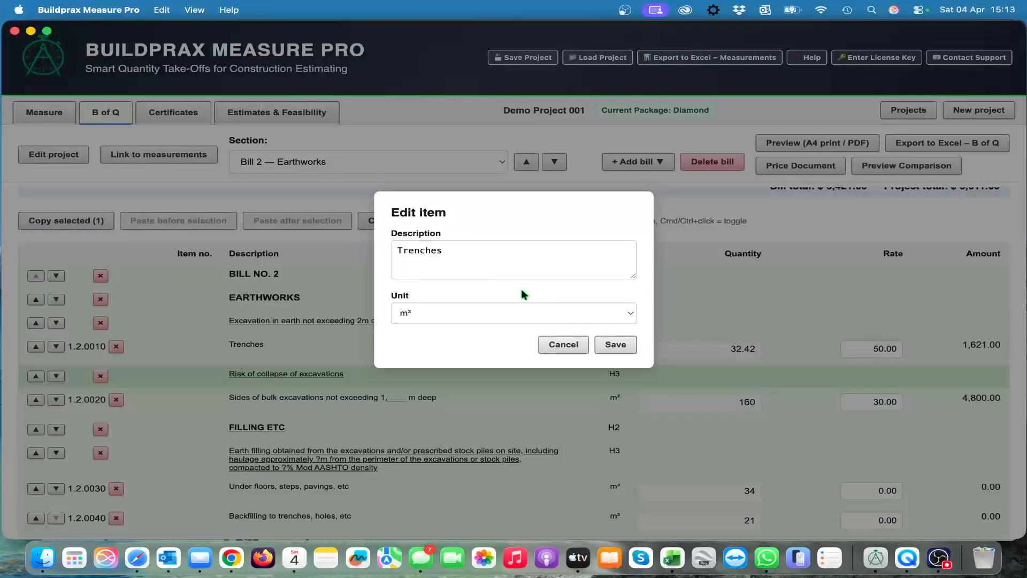
pyautogui.click(566, 346)
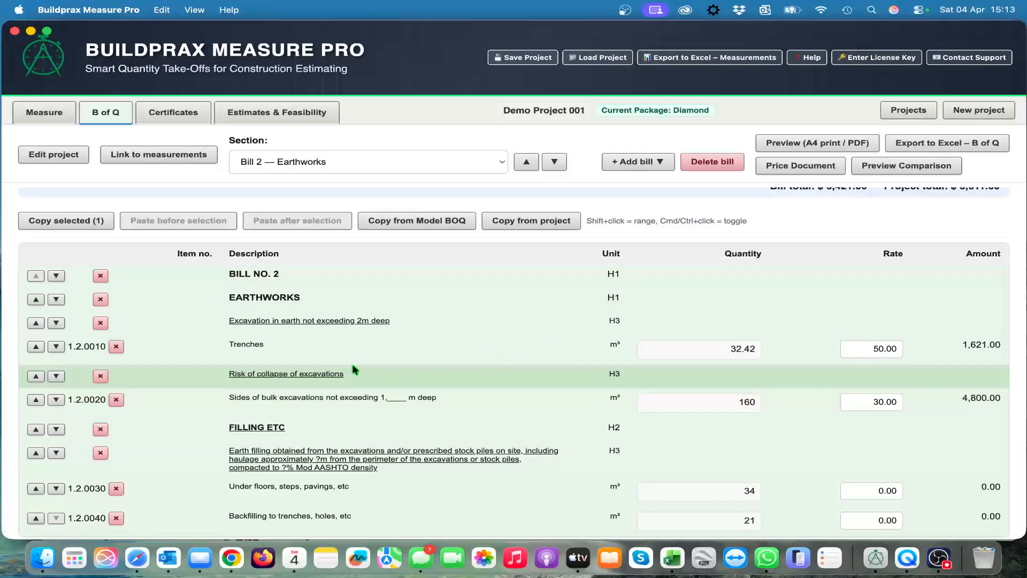
# Step: Examine the row actions for the "Risk of collapse of excavations" heading, and dismiss them without editing any text
pyautogui.rightClick(304, 376)
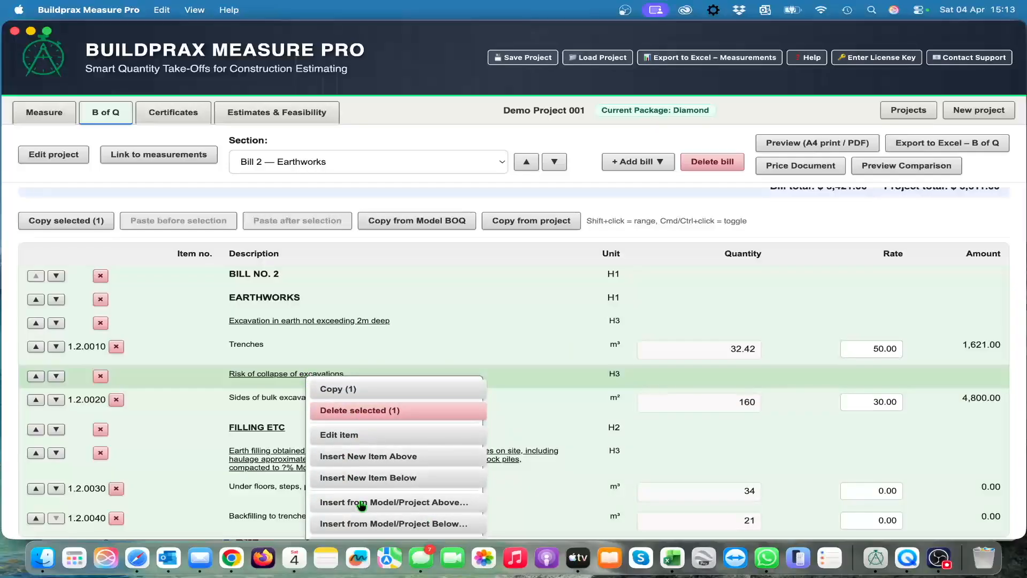
pyautogui.click(405, 325)
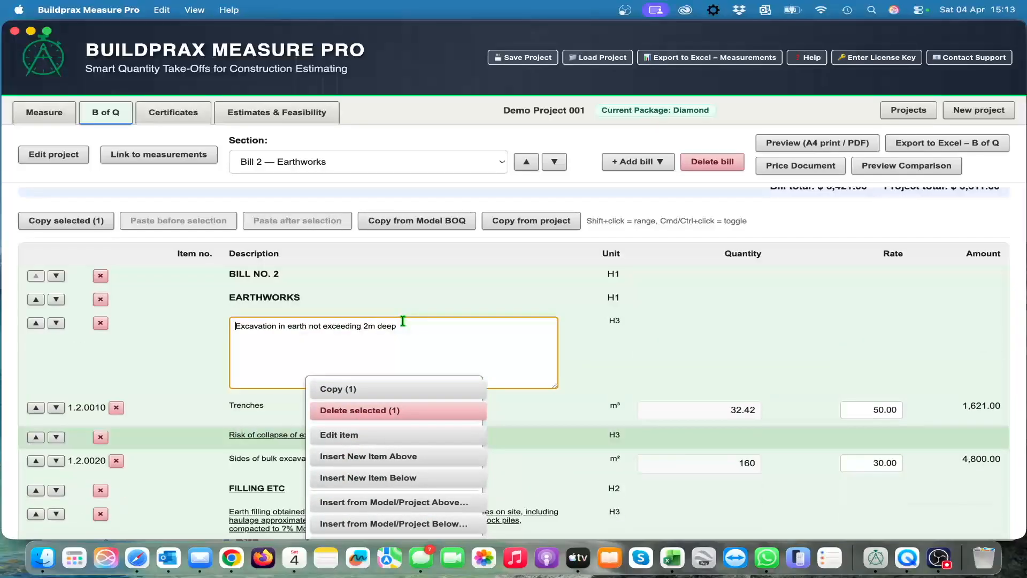
pyautogui.click(165, 327)
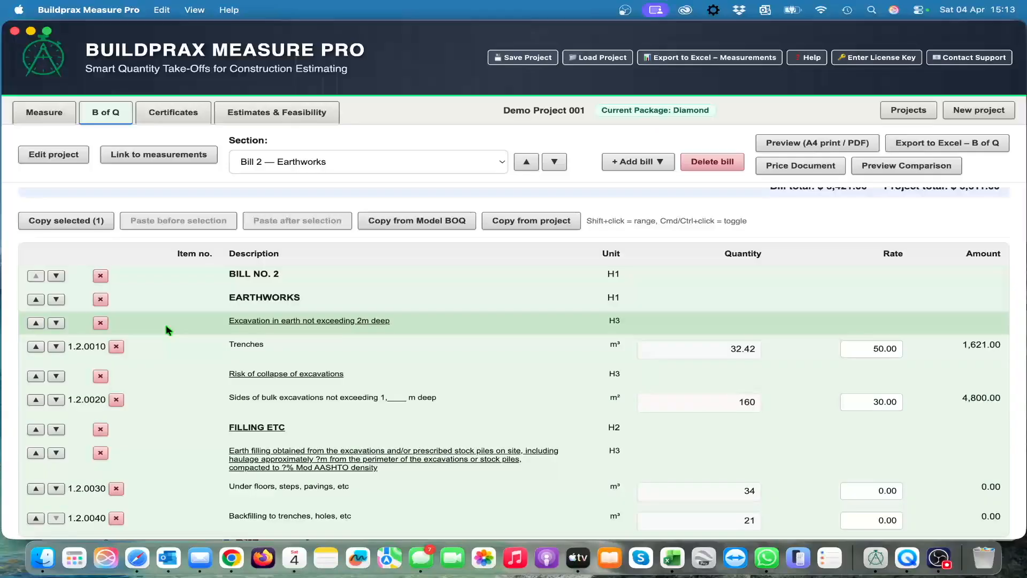
pyautogui.scroll(-2, 374, 419)
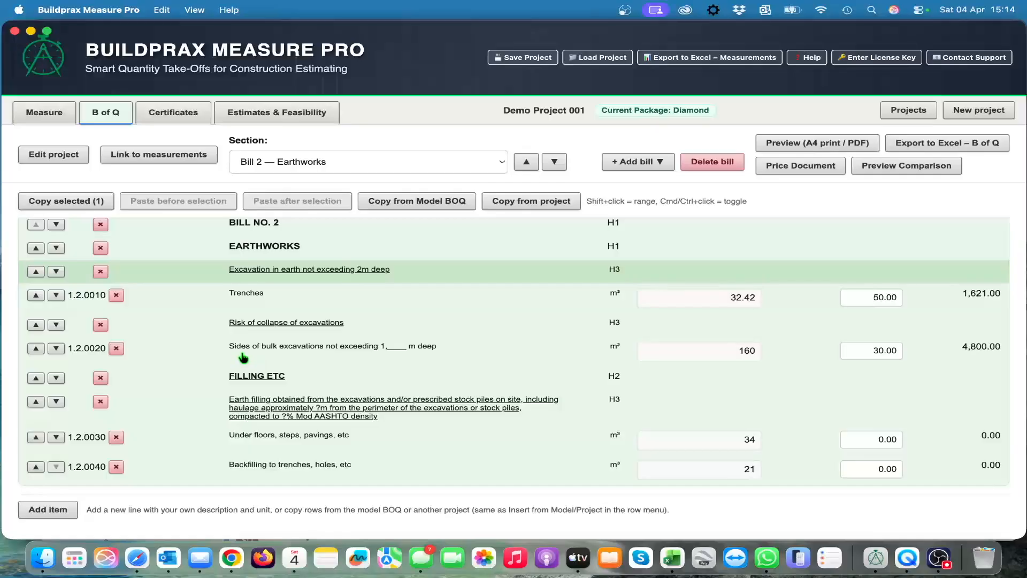
pyautogui.scroll(5, 435, 344)
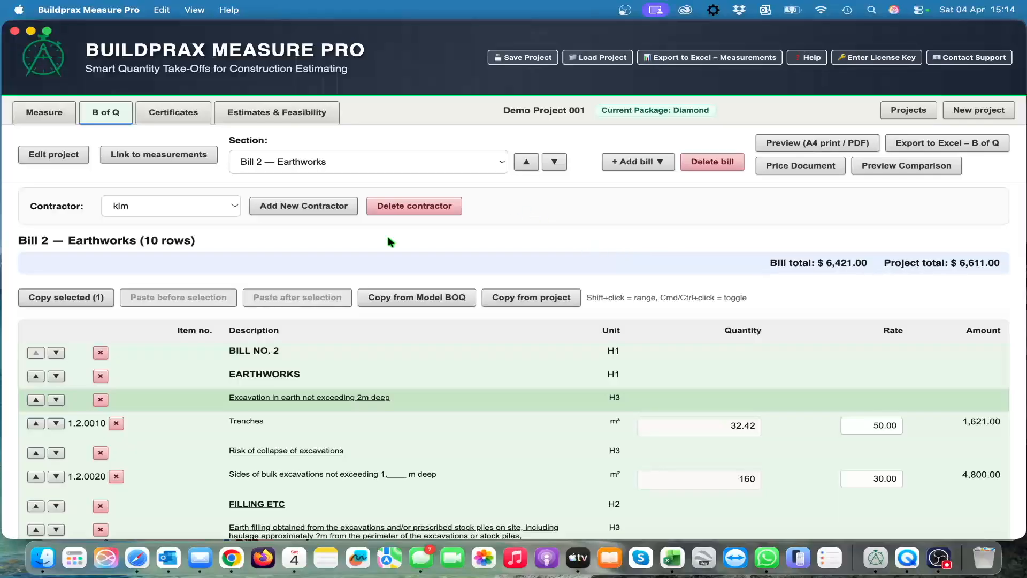
# Step: Visit the project's measurement workspace and return to the bill of quantities
pyautogui.click(43, 113)
pyautogui.moveTo(550, 255)
pyautogui.mouseDown()
pyautogui.moveTo(417, 252)
pyautogui.moveTo(328, 225)
pyautogui.mouseUp()
pyautogui.click(110, 117)
pyautogui.scroll(-2, 592, 383)
pyautogui.scroll(2, 591, 383)
pyautogui.scroll(-2, 614, 396)
pyautogui.scroll(2, 614, 398)
pyautogui.scroll(-2, 301, 410)
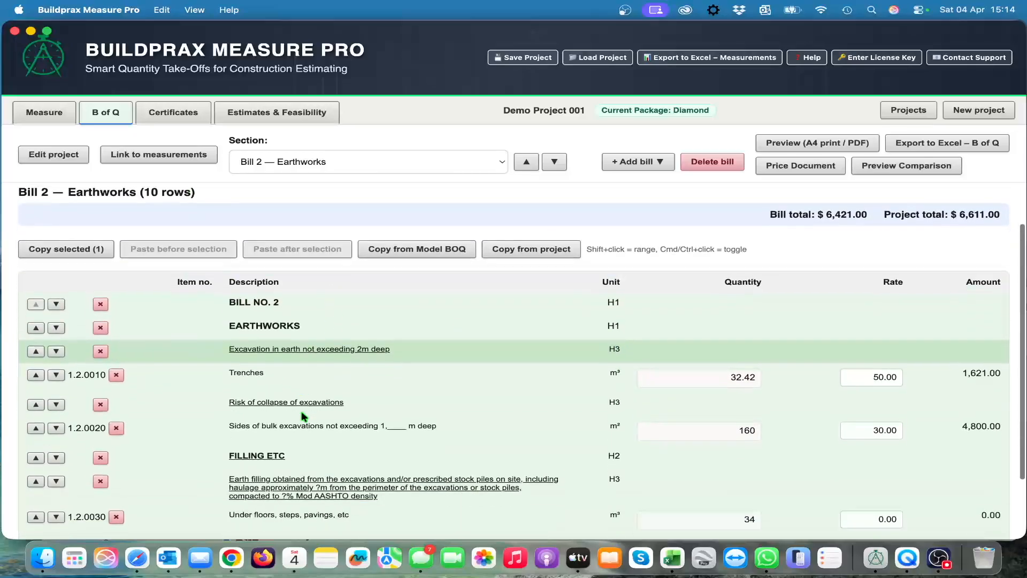
pyautogui.scroll(2, 300, 416)
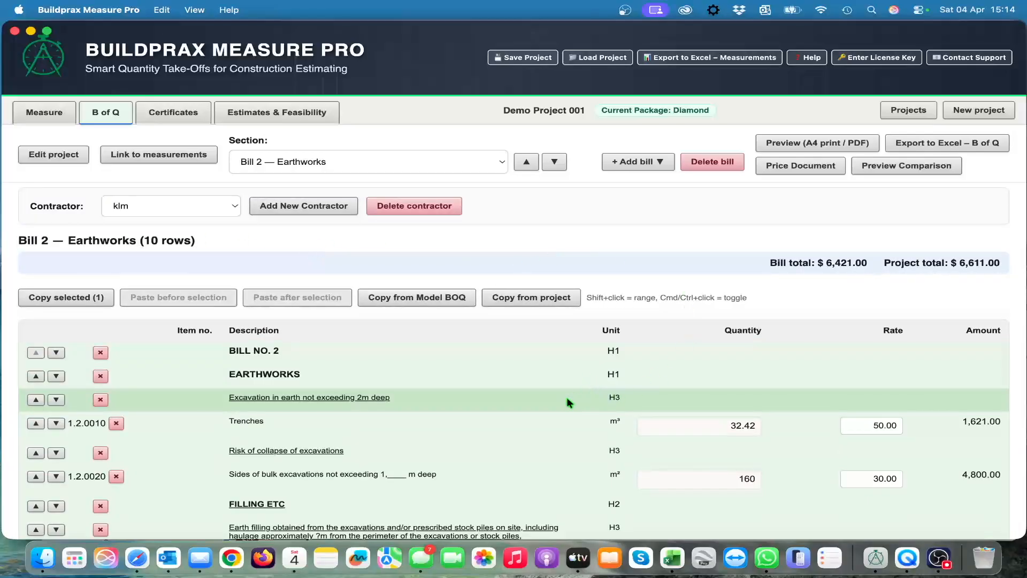
pyautogui.scroll(-1, 567, 398)
pyautogui.scroll(1, 567, 398)
pyautogui.scroll(-2, 569, 404)
pyautogui.scroll(2, 568, 396)
pyautogui.scroll(-2, 549, 397)
pyautogui.scroll(3, 547, 399)
pyautogui.scroll(-1, 550, 411)
pyautogui.scroll(1, 550, 411)
pyautogui.scroll(-1, 563, 402)
pyautogui.scroll(1, 563, 402)
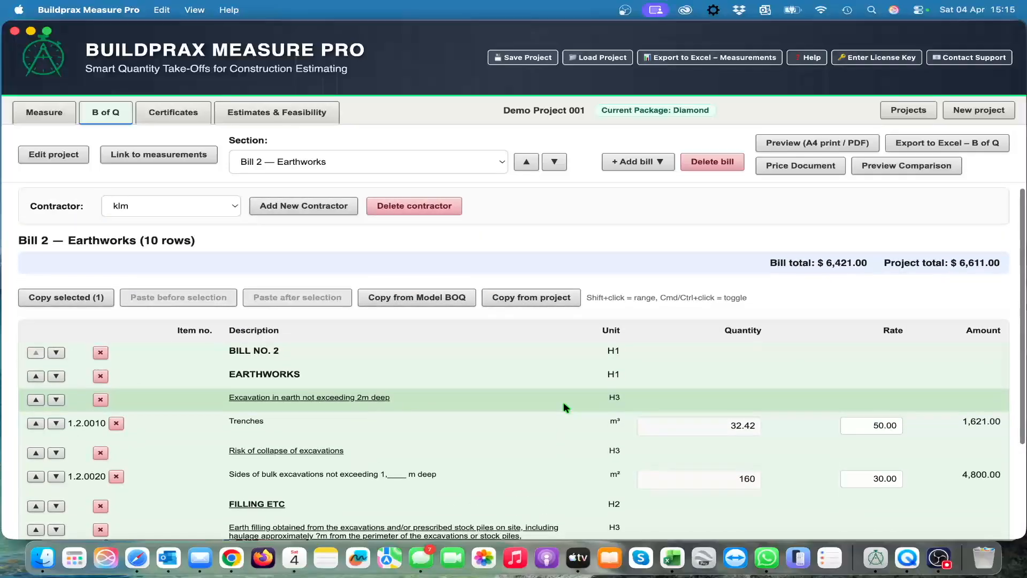
# Step: Open the prefilled support request e-mail to review its template, and discard it without saving a draft
pyautogui.click(958, 63)
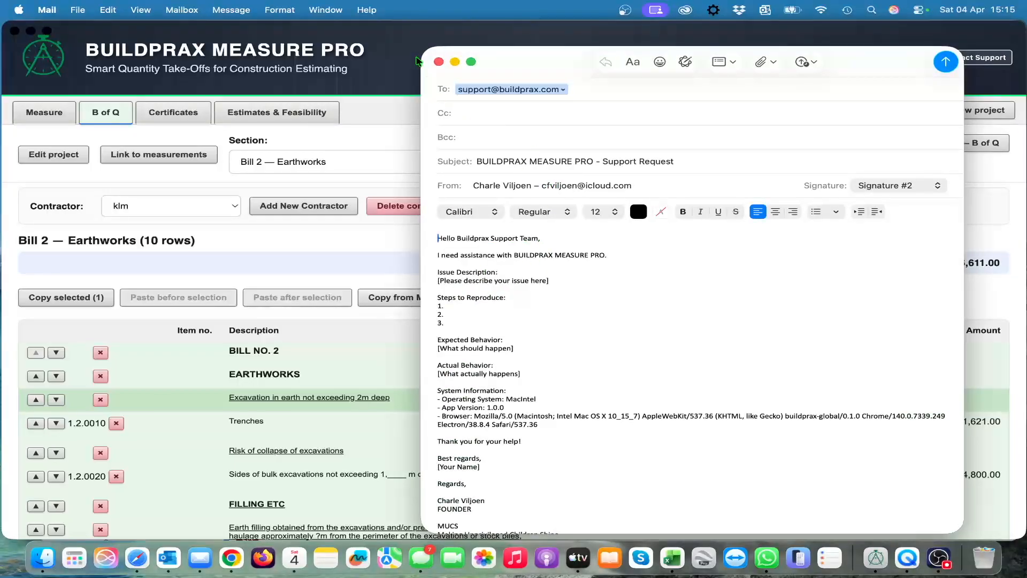
pyautogui.click(438, 62)
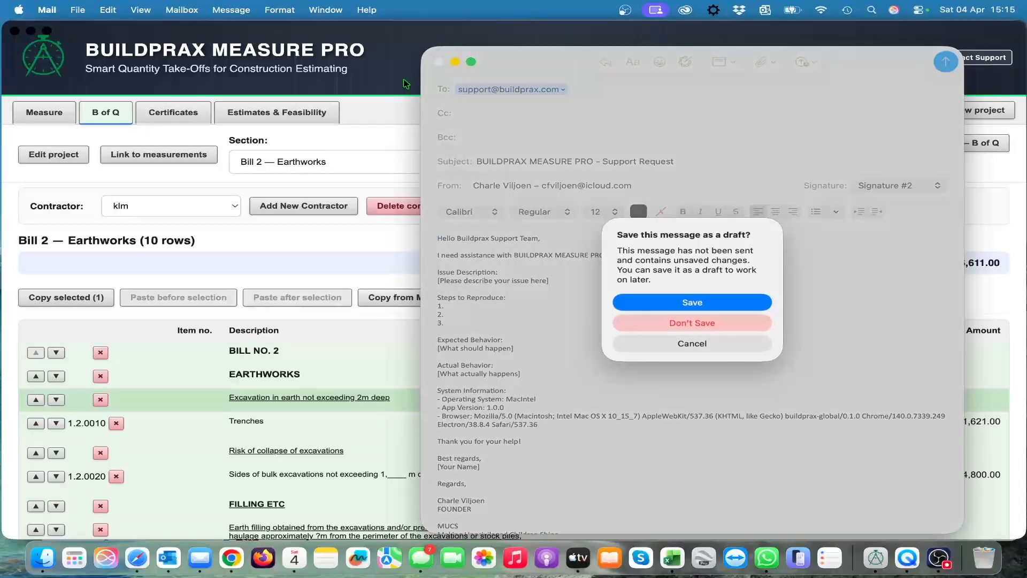
pyautogui.click(689, 345)
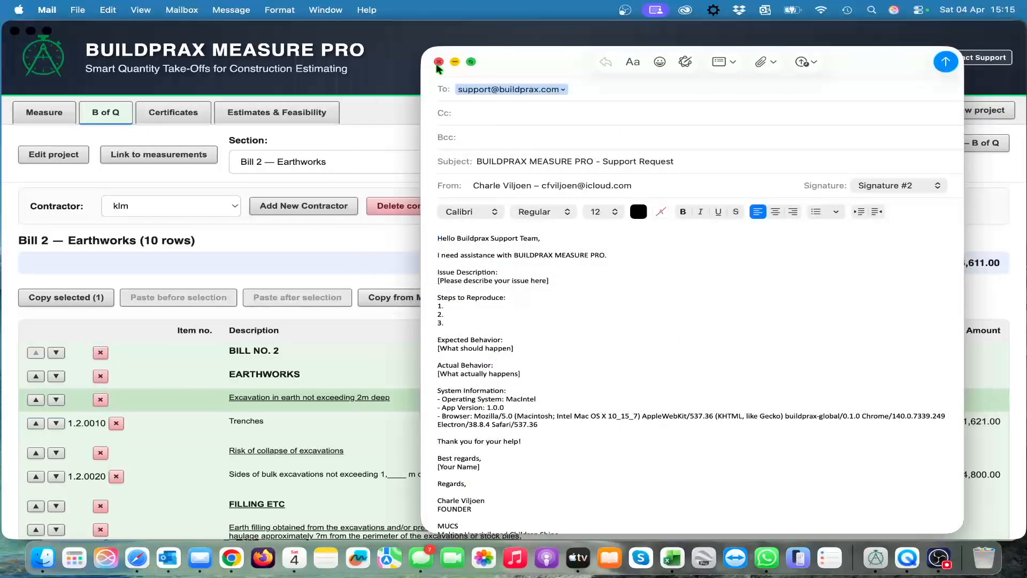
pyautogui.click(439, 63)
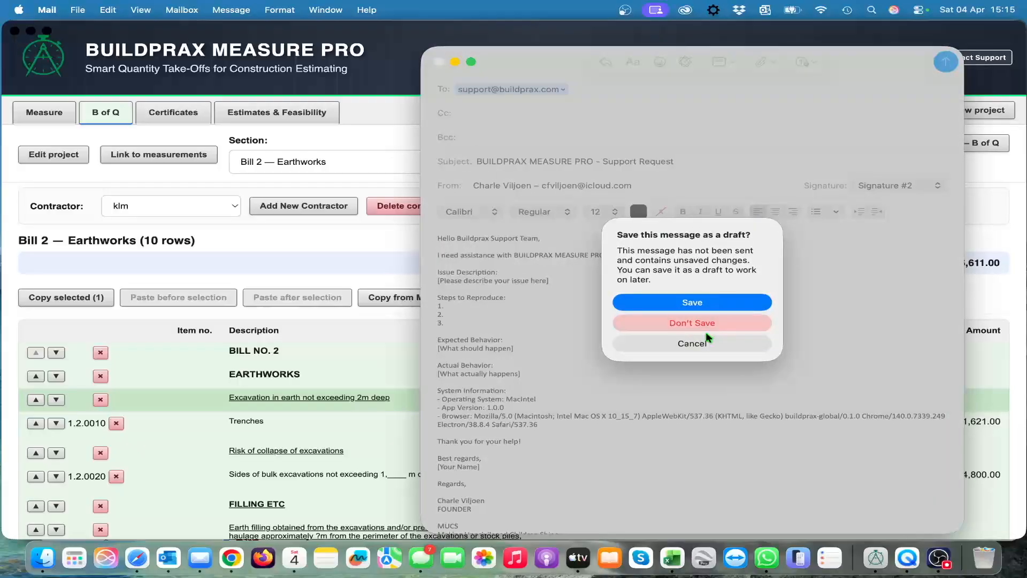
pyautogui.click(687, 328)
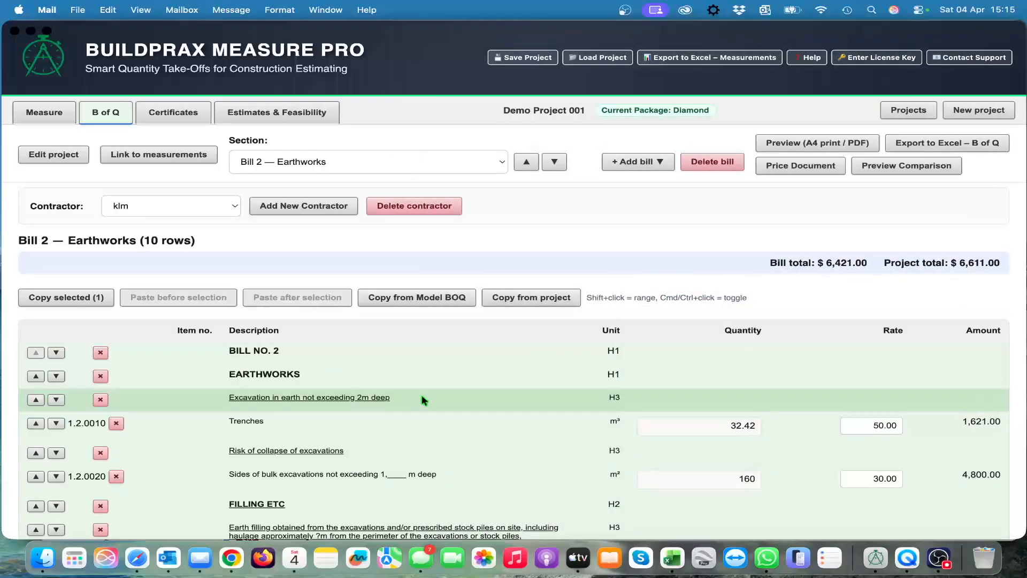